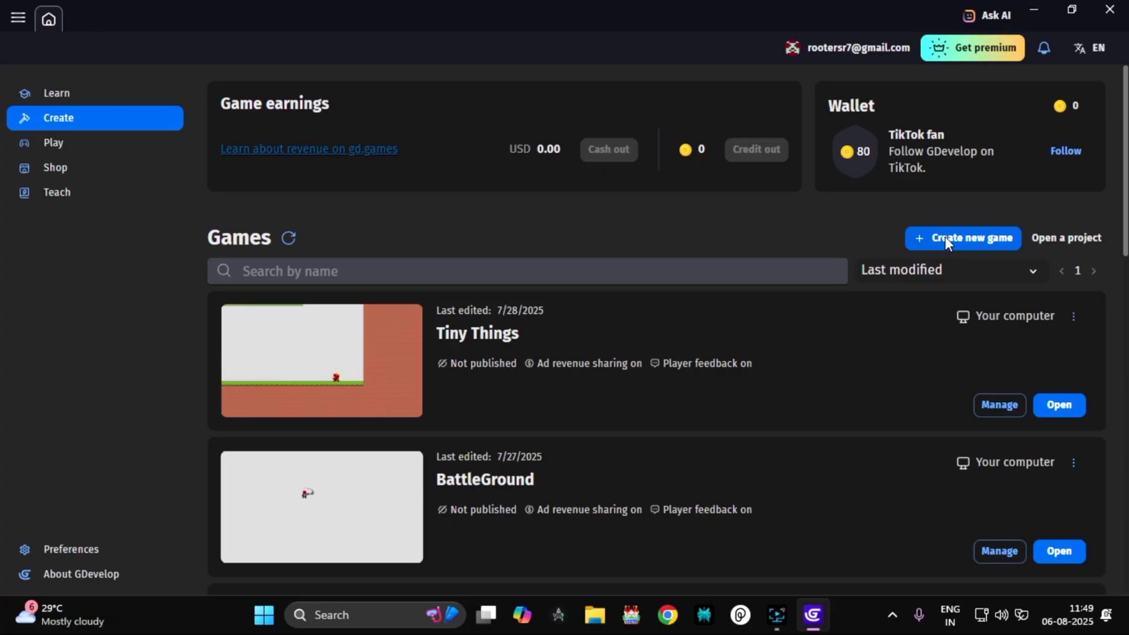
- Create an empty game project in the Desktop & Mobile landscape 1280x720 format, optimized for pixel art
{"action": "left_click", "coordinate": [943, 235]}
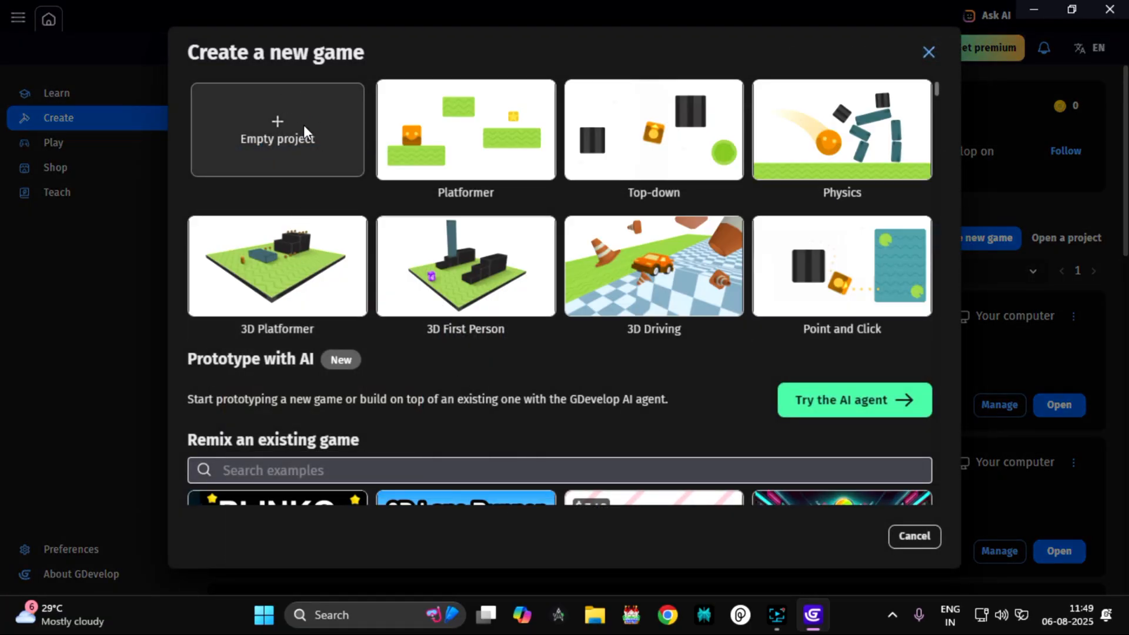
{"action": "left_click", "coordinate": [301, 122]}
{"action": "left_click", "coordinate": [452, 224]}
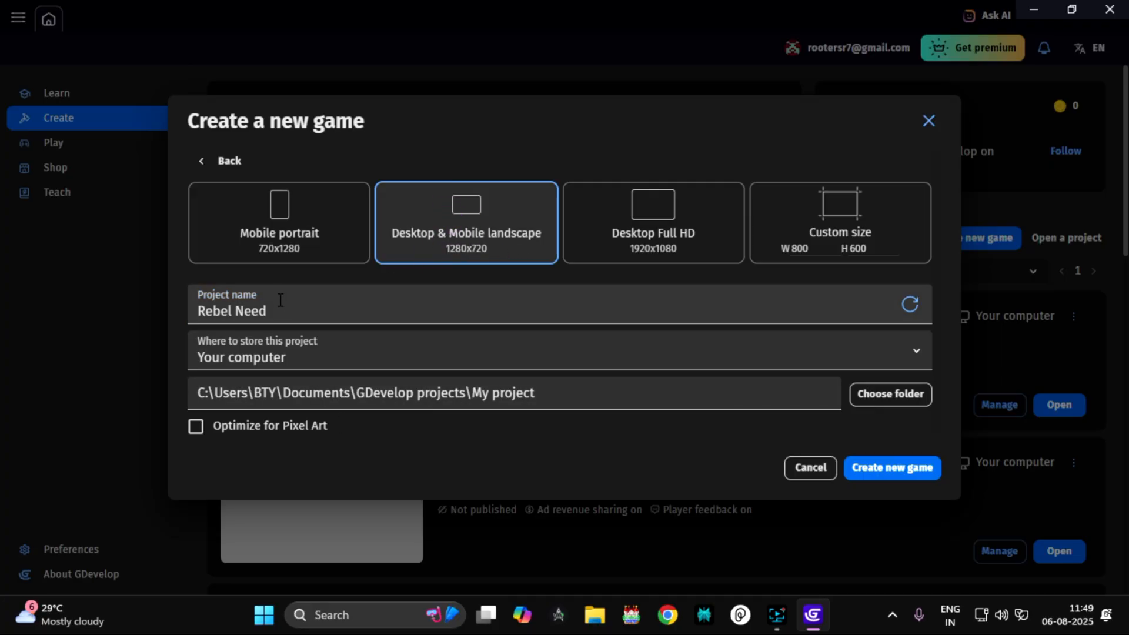
{"action": "left_click_drag", "start_coordinate": [274, 310], "coordinate": [159, 301]}
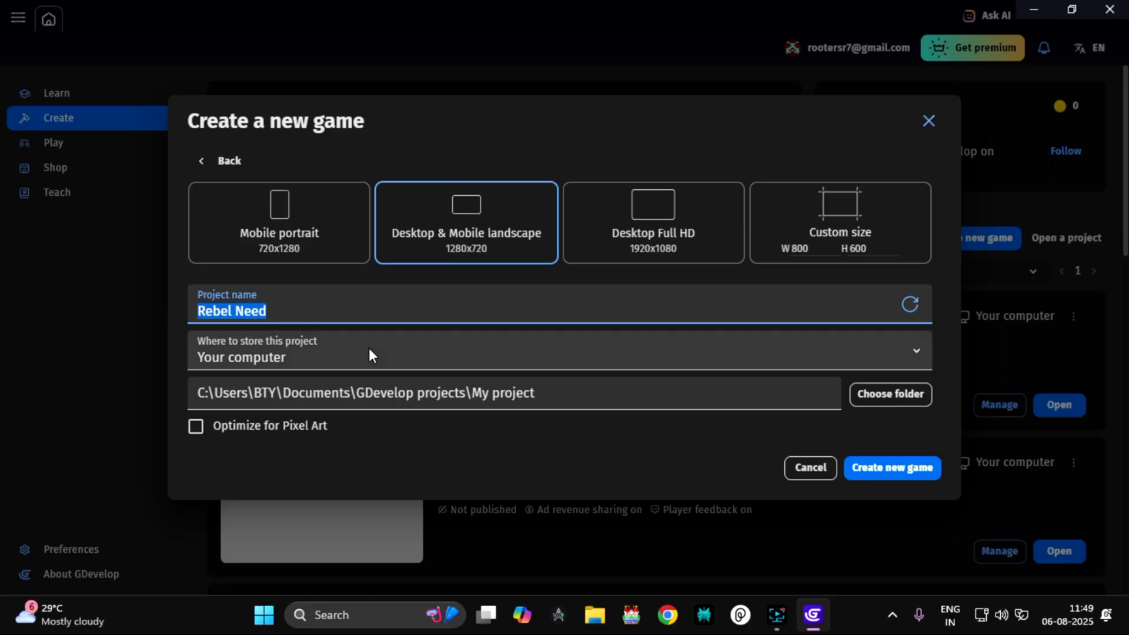
{"action": "left_click", "coordinate": [198, 427]}
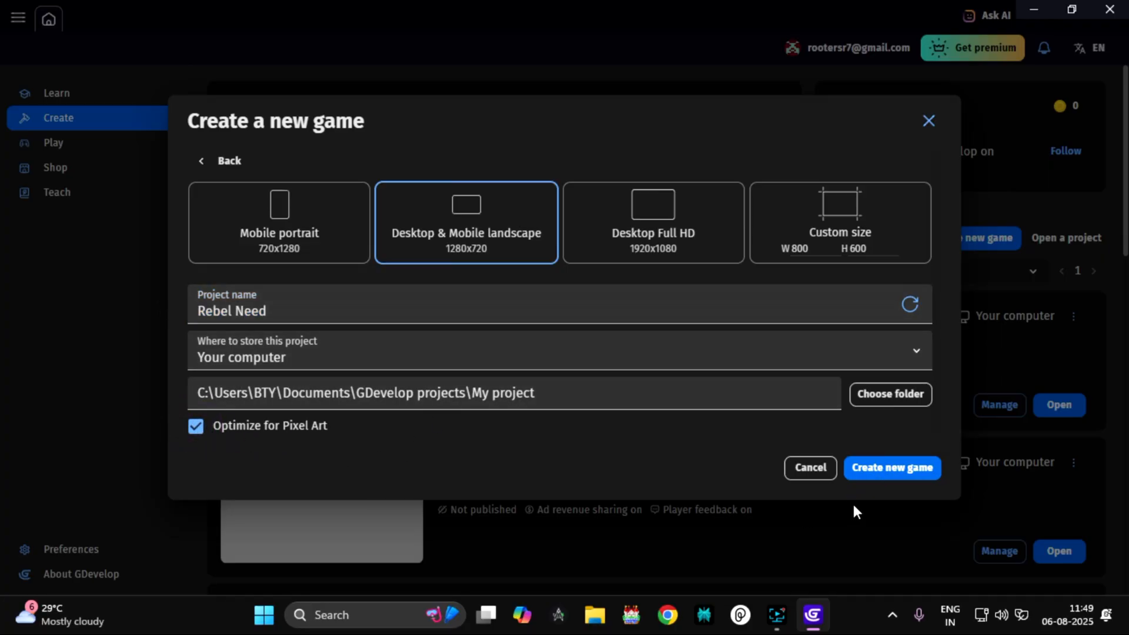
{"action": "left_click", "coordinate": [896, 467]}
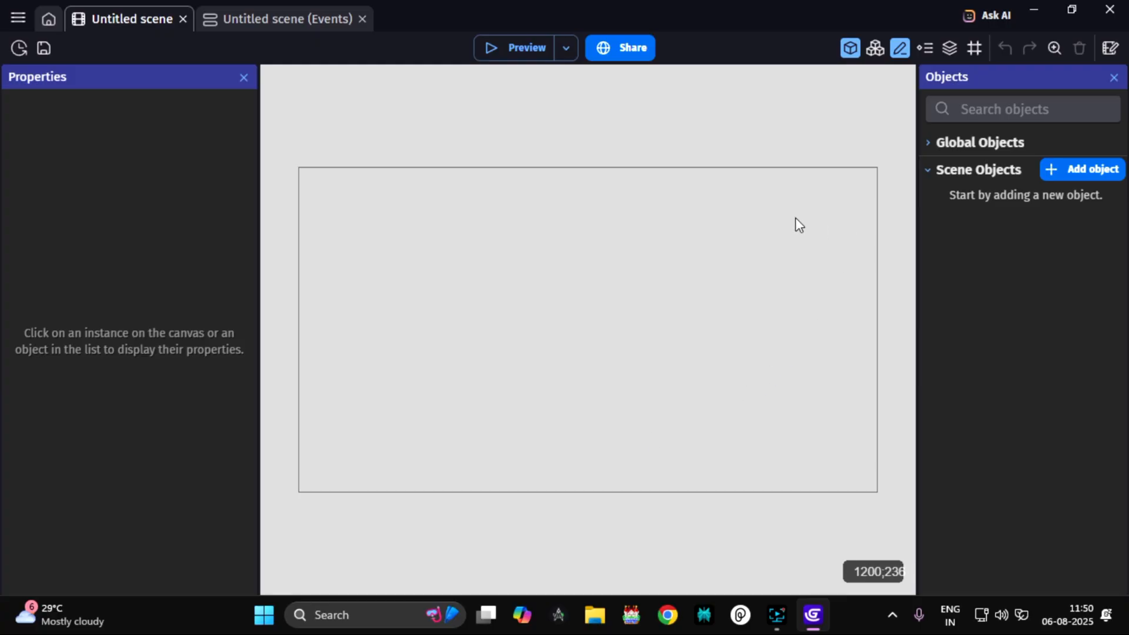
- Add an empty first event to the scene's events sheet and look at its condition and action choosers without adding any
{"action": "left_click", "coordinate": [264, 20]}
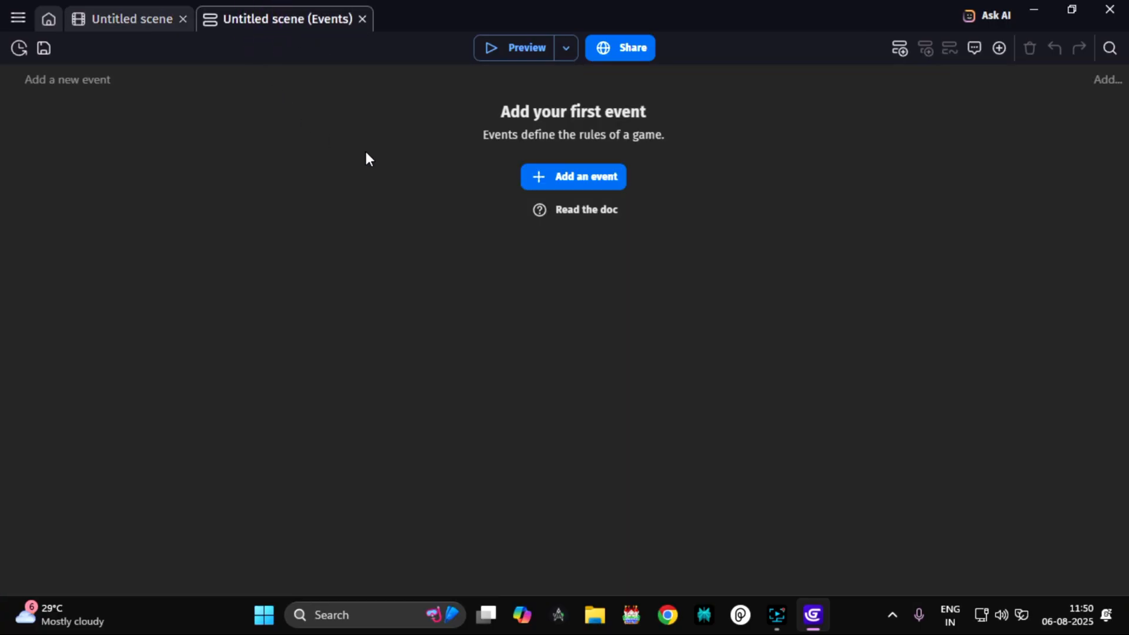
{"action": "left_click", "coordinate": [568, 179]}
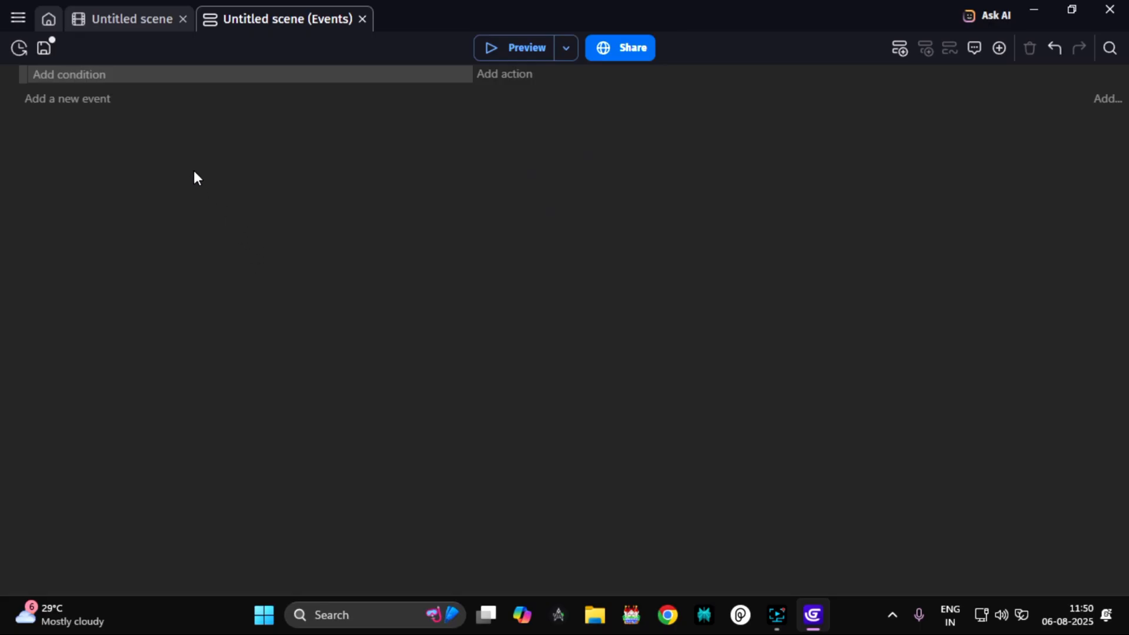
{"action": "left_click", "coordinate": [83, 74]}
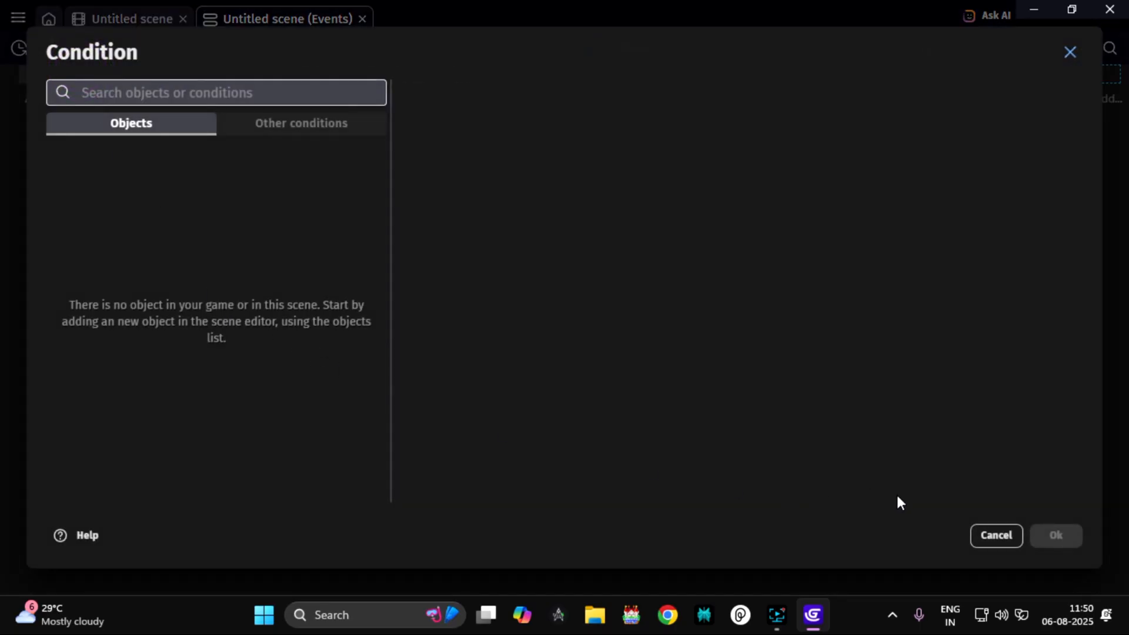
{"action": "left_click", "coordinate": [1001, 534]}
{"action": "left_click", "coordinate": [503, 73]}
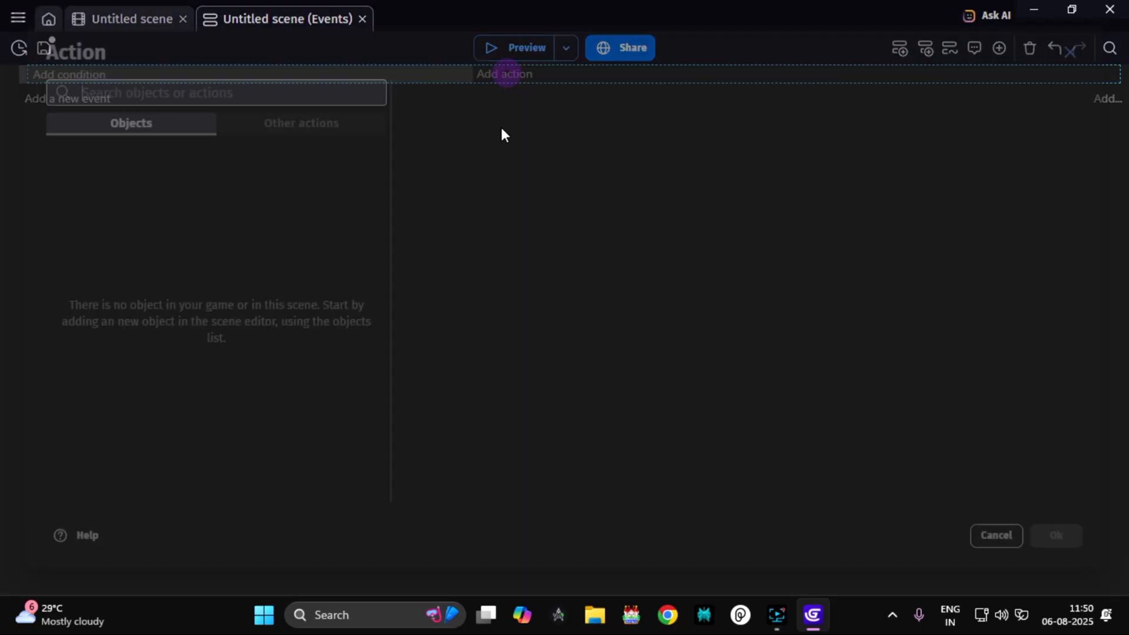
{"action": "left_click", "coordinate": [1011, 542]}
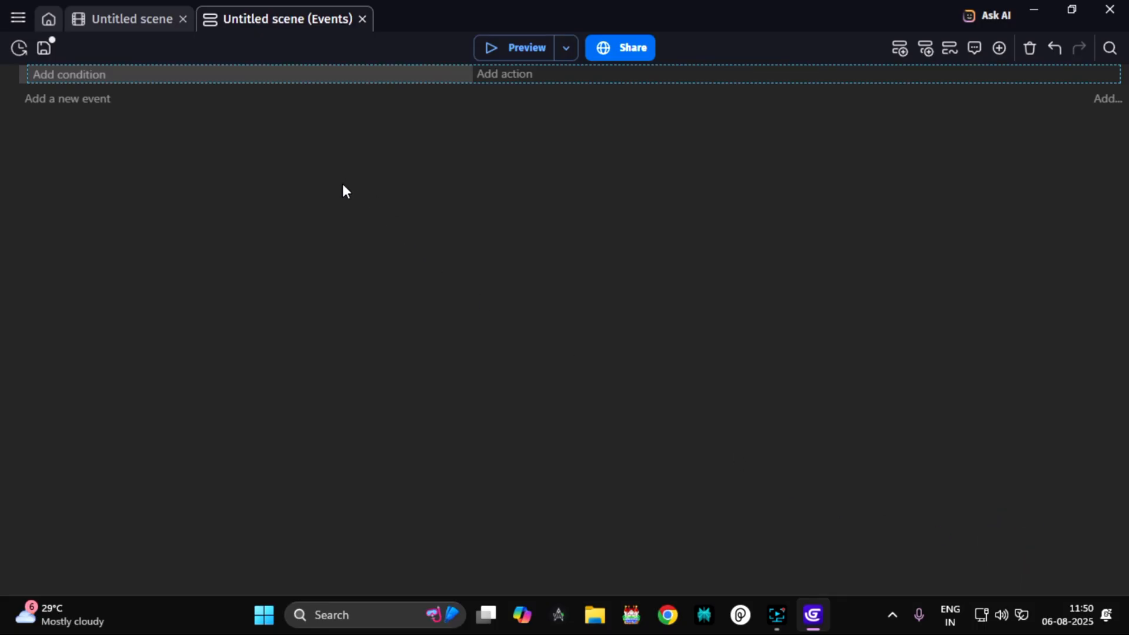
- Return to the untitled scene's layout and save the project
{"action": "left_click", "coordinate": [137, 21]}
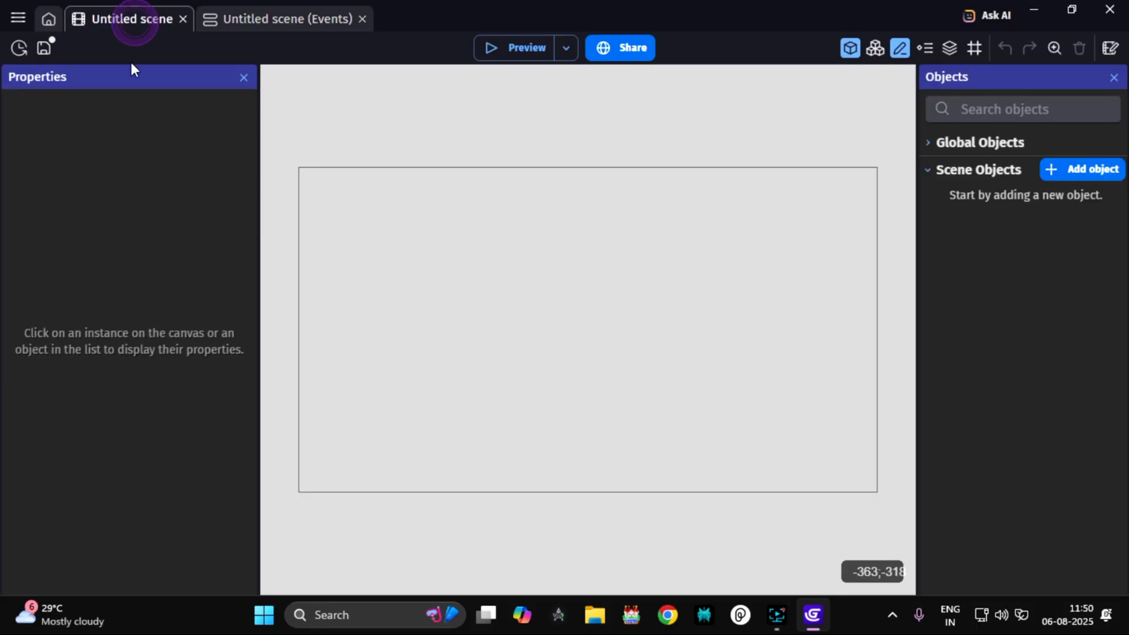
{"action": "left_click", "coordinate": [423, 266]}
{"action": "key", "text": "ctrl+s"}
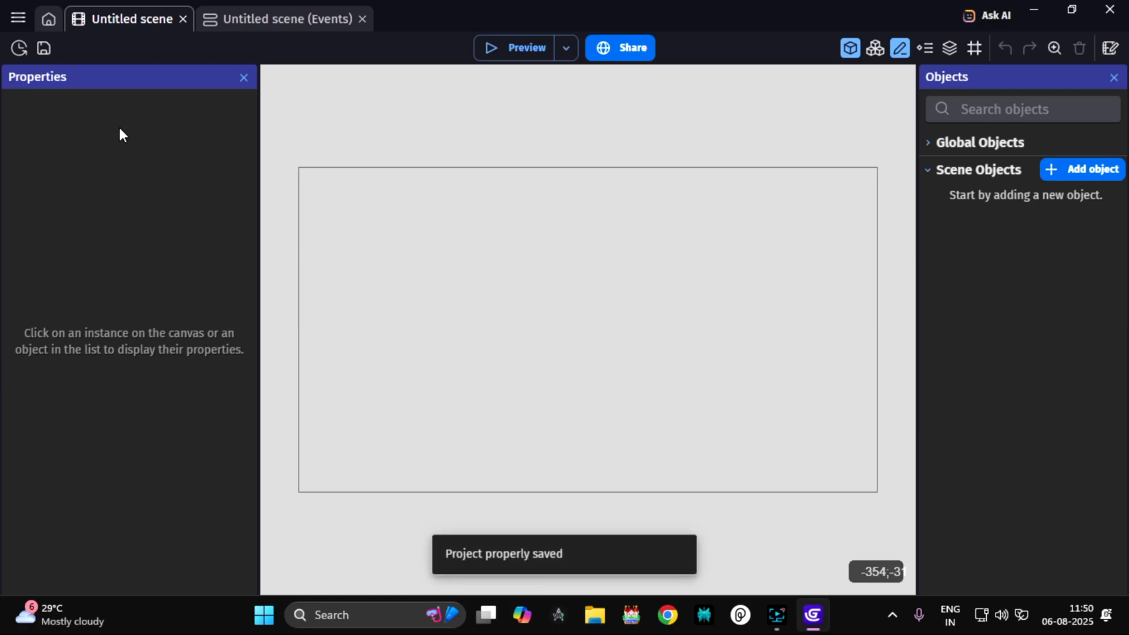
- Rename the untitled scene as World_1 in the project manager
{"action": "left_click", "coordinate": [18, 18]}
{"action": "left_click", "coordinate": [245, 274]}
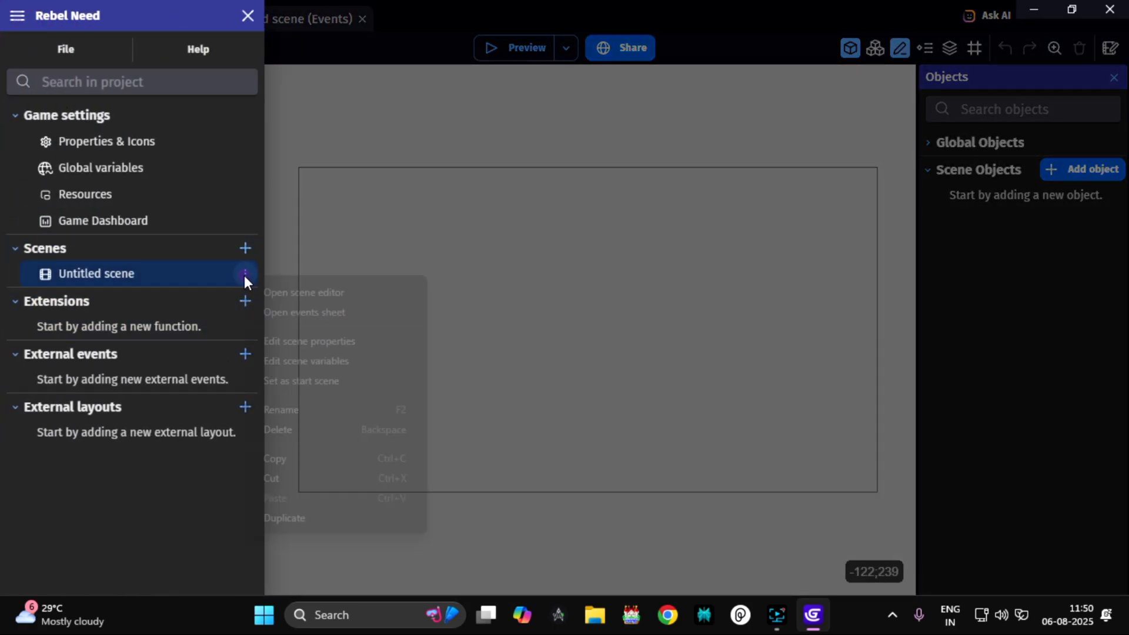
{"action": "left_click", "coordinate": [305, 411]}
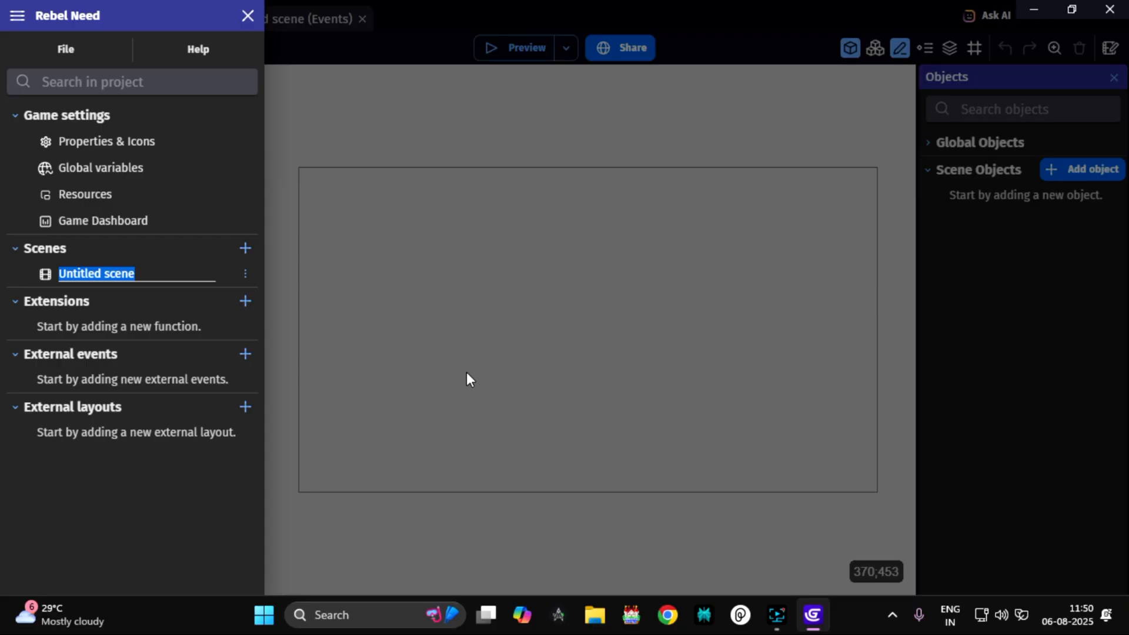
{"action": "type", "text": "Leve"}
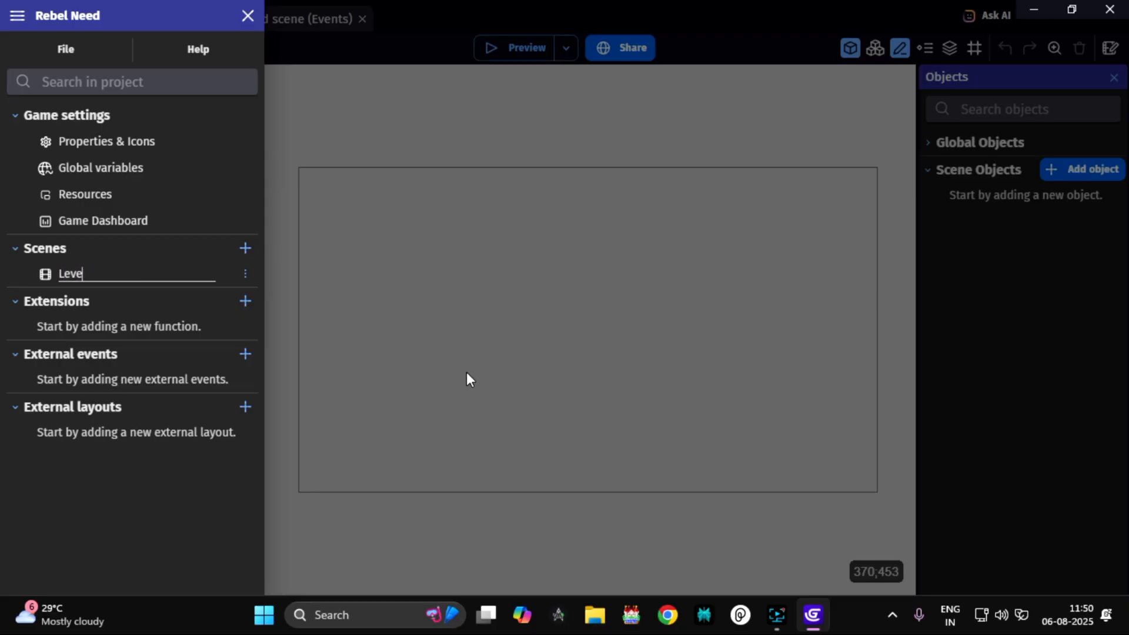
{"action": "key", "text": "BackSpace"}
{"action": "key", "text": "BackSpace"}
{"action": "key", "text": "BackSpace"}
{"action": "type", "text": "World_1"}
{"action": "key", "text": "Return"}
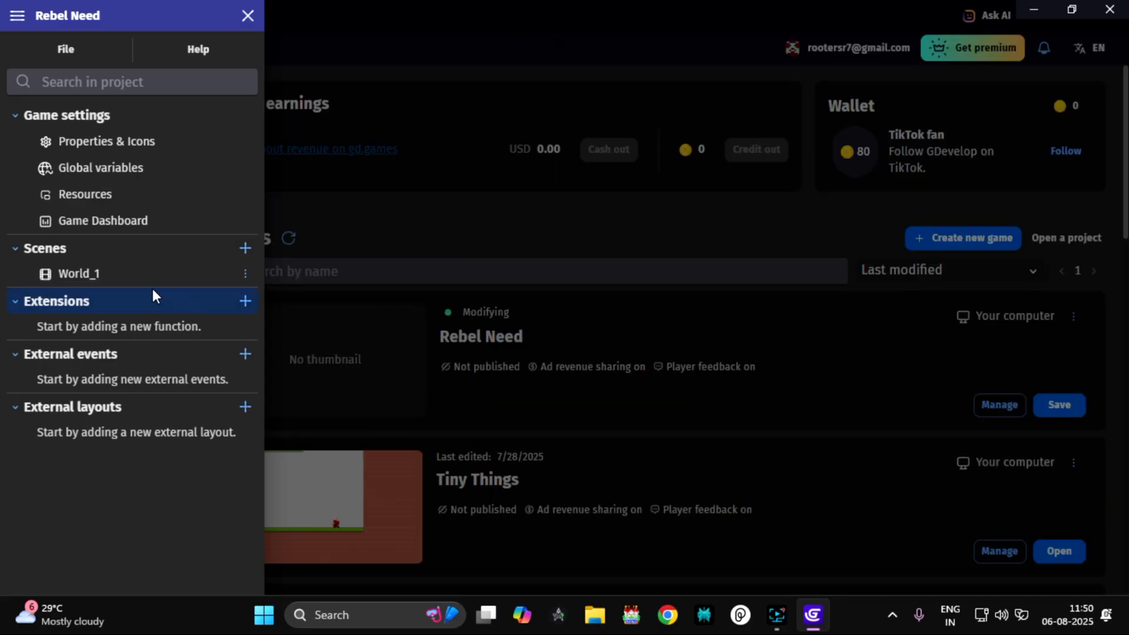
- Open the World_1 scene and save the project
{"action": "left_click", "coordinate": [124, 275]}
{"action": "left_click", "coordinate": [389, 269]}
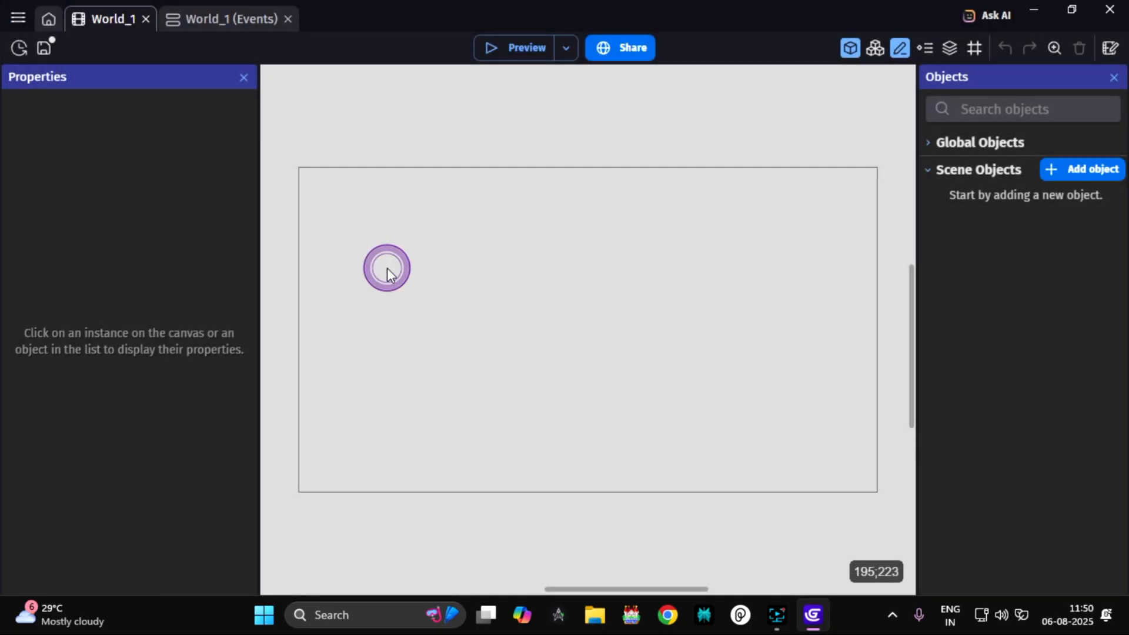
{"action": "key", "text": "ctrl+s"}
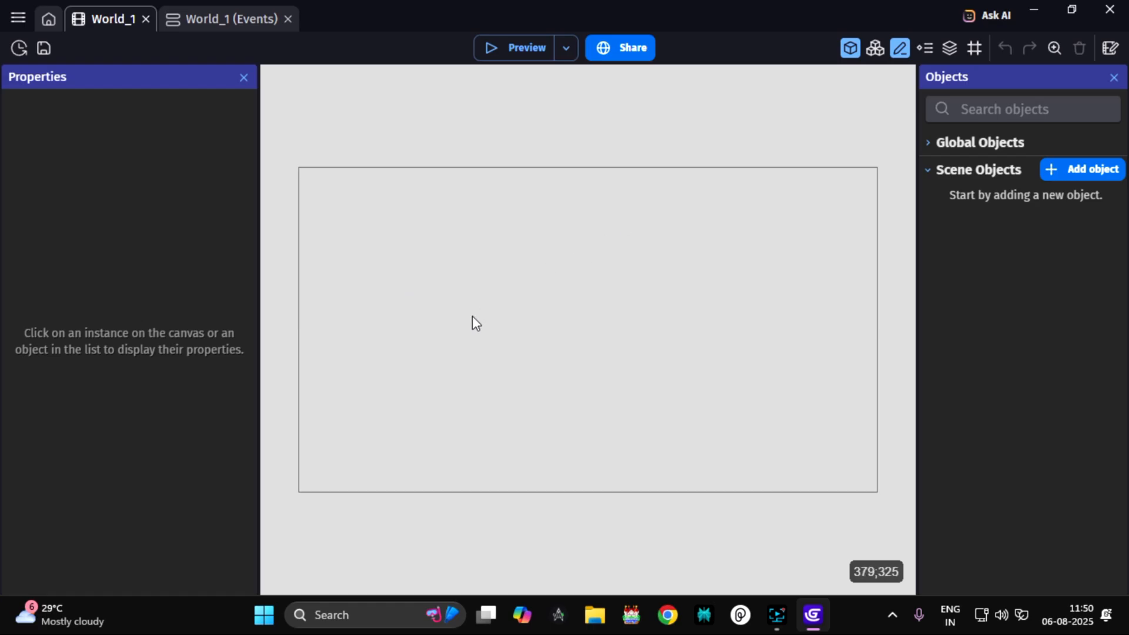
- Add a new Sprite object from scratch to the scene and name it Player
{"action": "left_click", "coordinate": [1078, 172]}
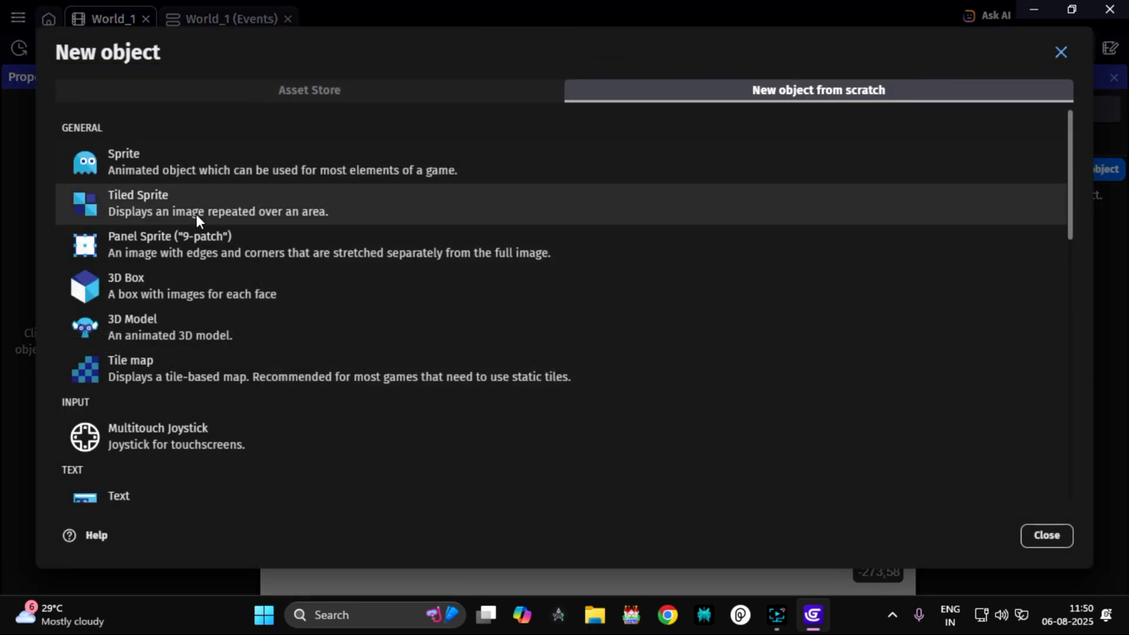
{"action": "scroll", "coordinate": [196, 214], "scroll_direction": "down", "scroll_amount": 10}
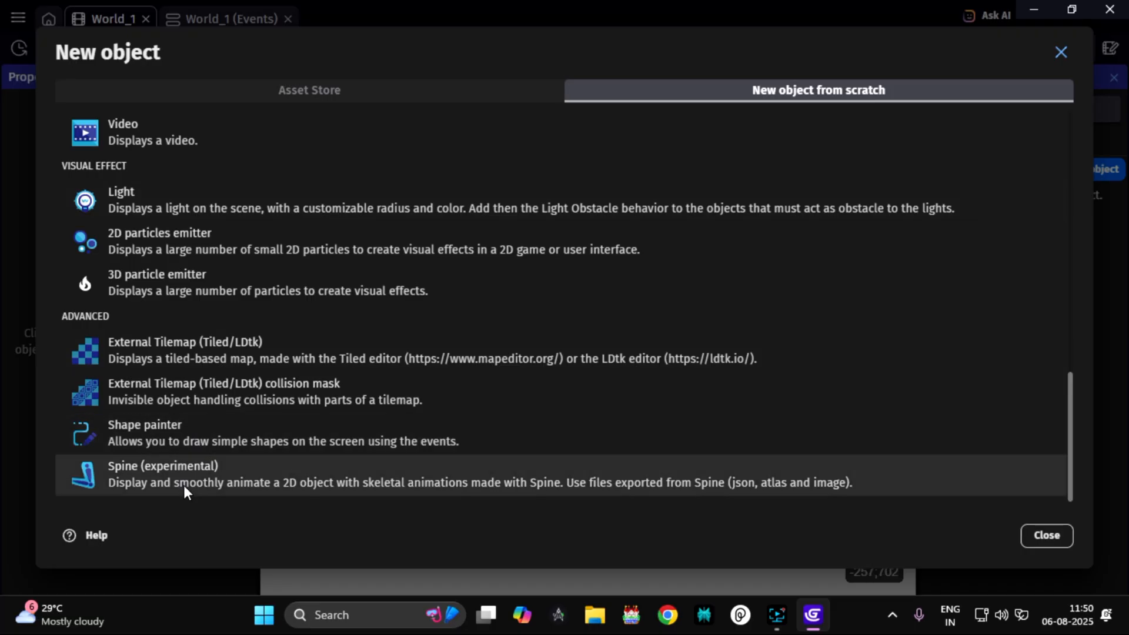
{"action": "scroll", "coordinate": [187, 381], "scroll_direction": "up", "scroll_amount": 1}
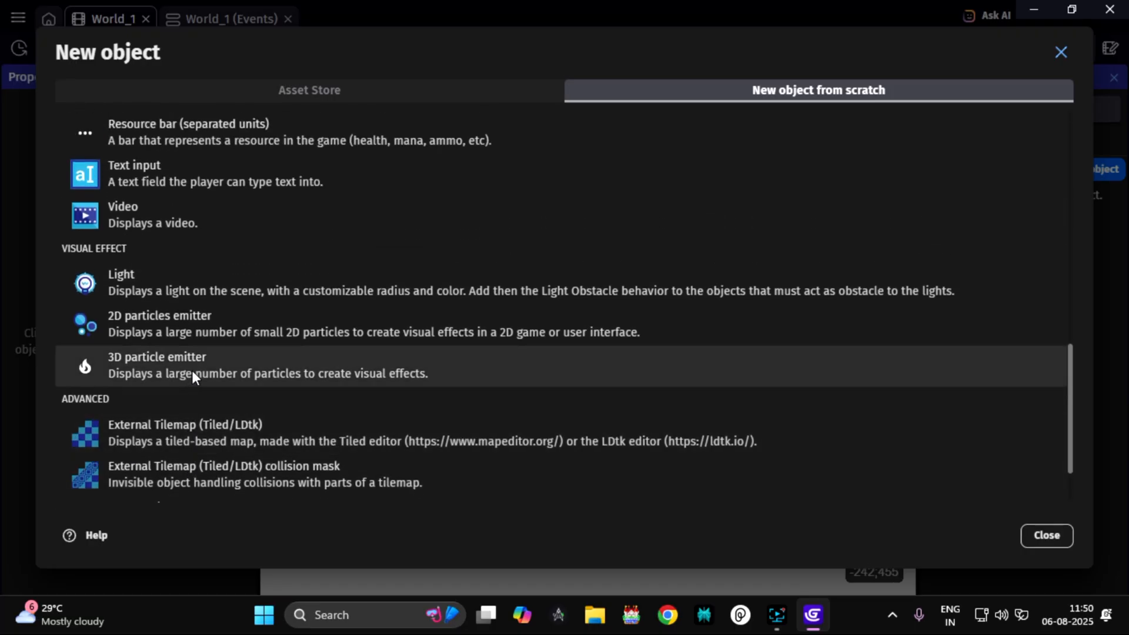
{"action": "scroll", "coordinate": [193, 370], "scroll_direction": "down", "scroll_amount": 1}
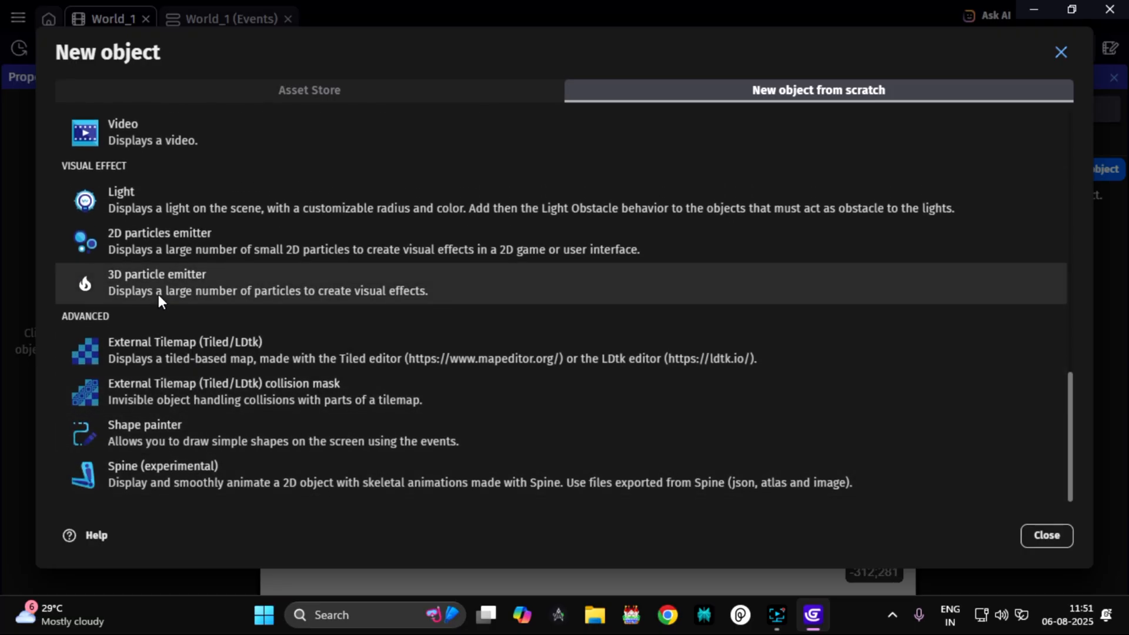
{"action": "scroll", "coordinate": [157, 294], "scroll_direction": "up", "scroll_amount": 10}
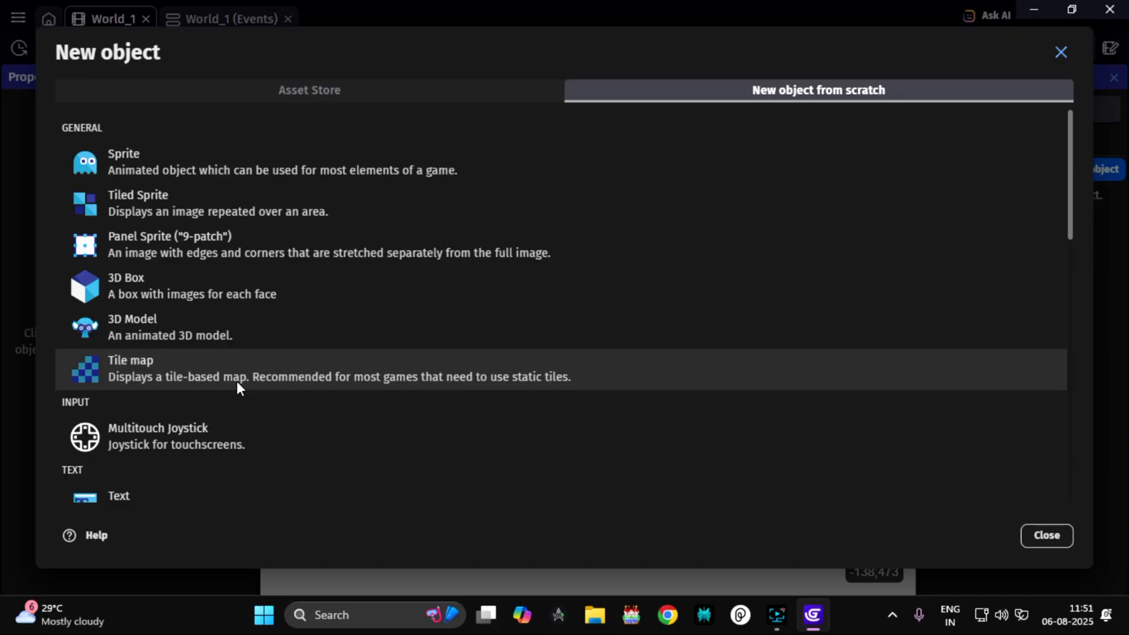
{"action": "left_click", "coordinate": [189, 153]}
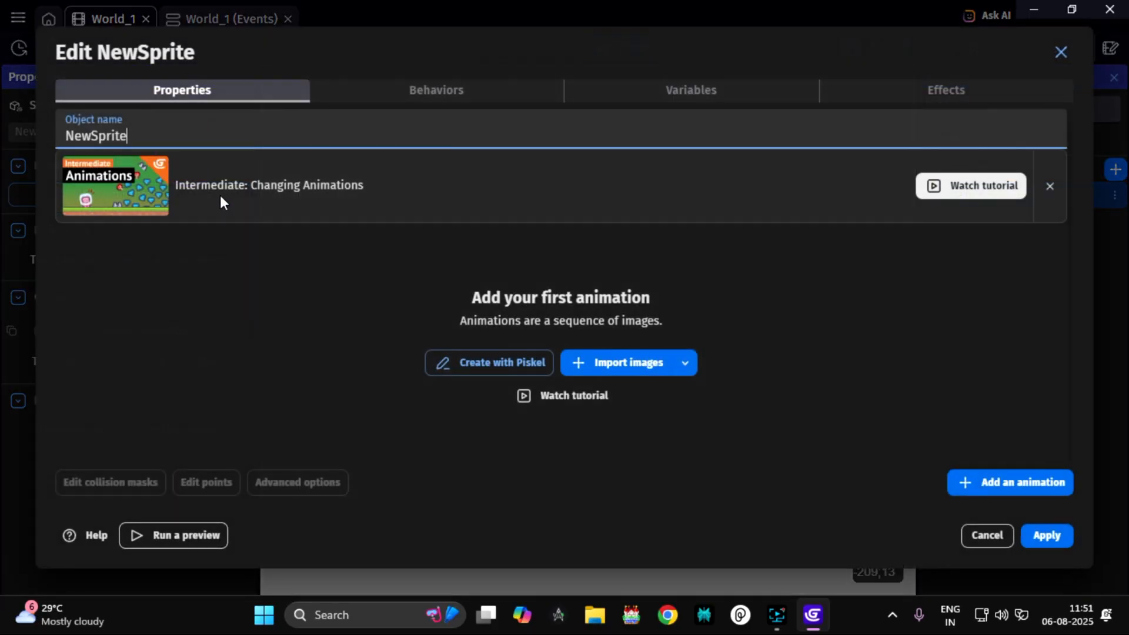
{"action": "left_click_drag", "start_coordinate": [129, 135], "coordinate": [21, 139]}
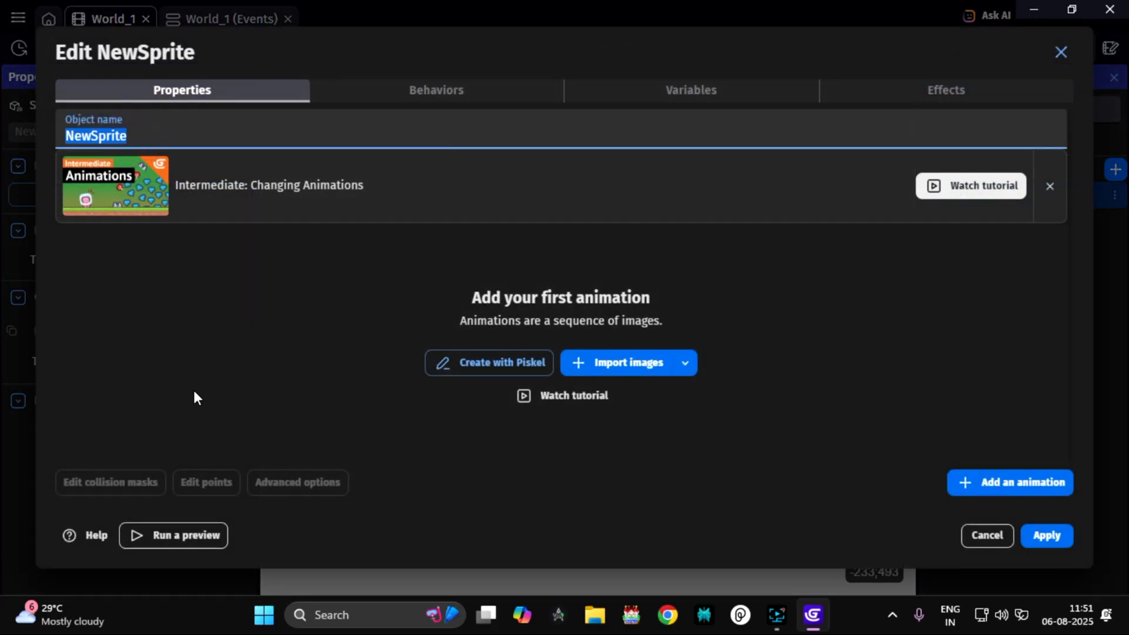
{"action": "type", "text": "Player"}
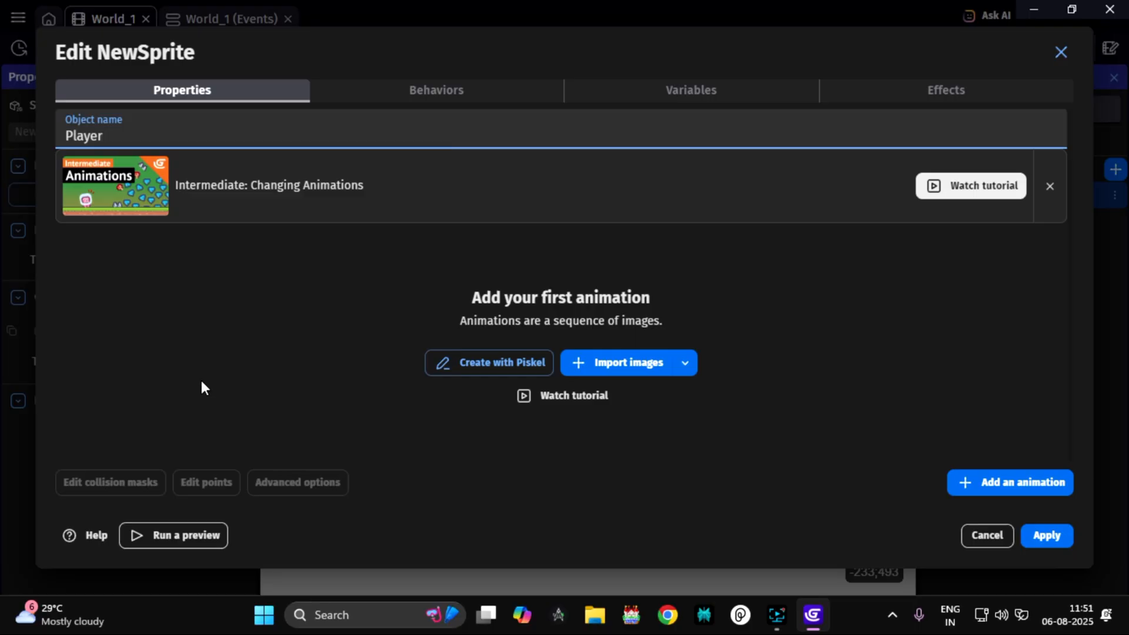
- Create Player's first animation with Piskel and start importing an existing picture into it
{"action": "left_click", "coordinate": [637, 363]}
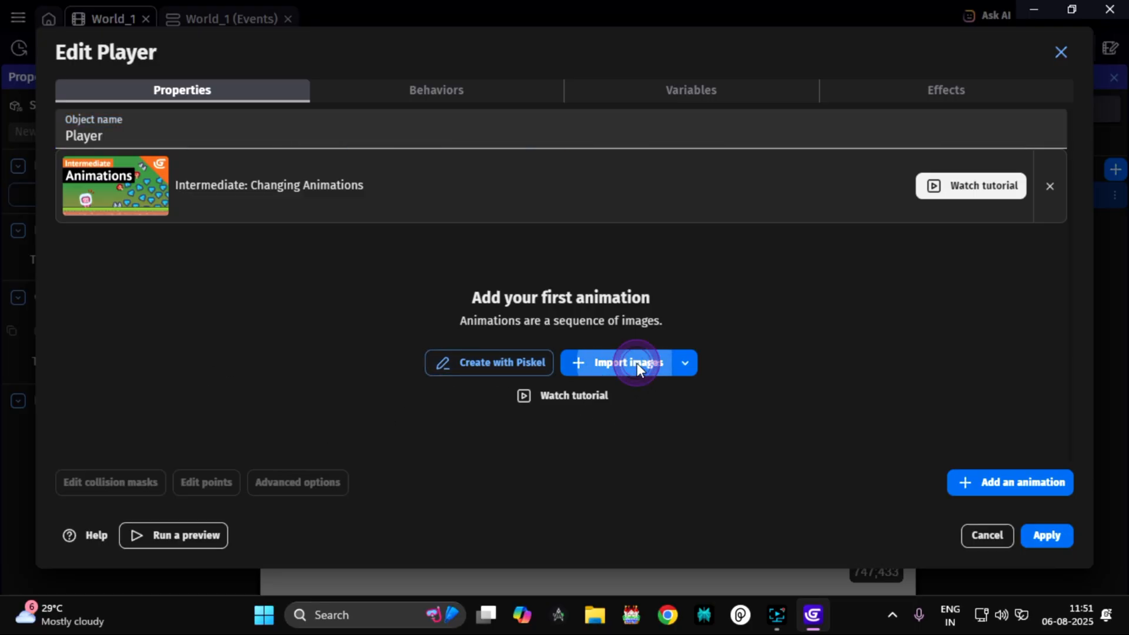
{"action": "left_click", "coordinate": [1081, 513]}
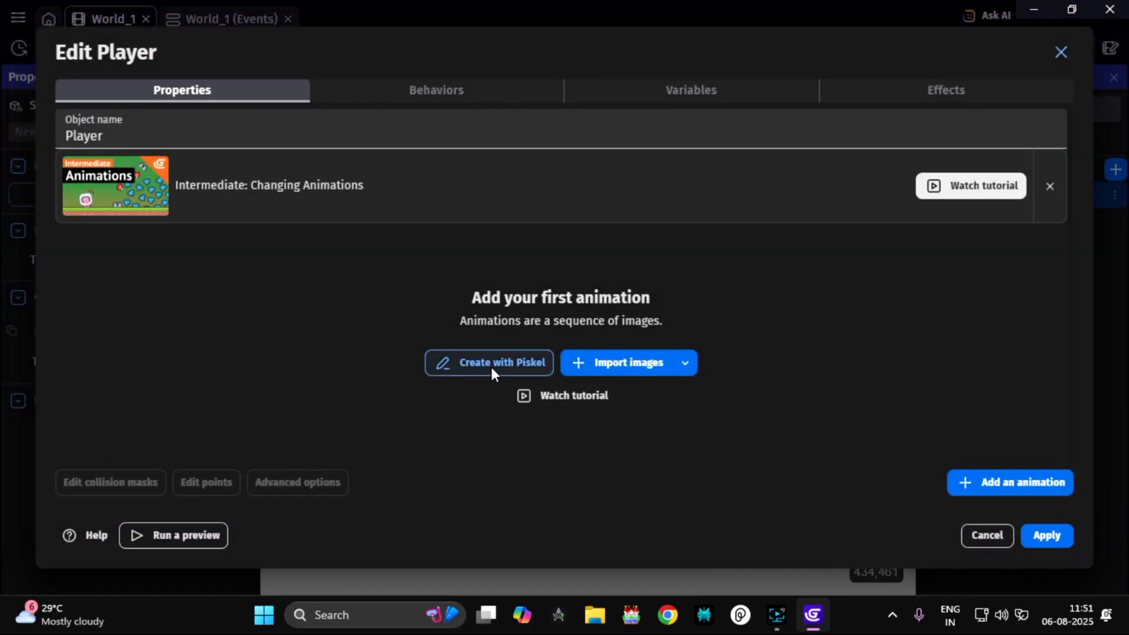
{"action": "left_click", "coordinate": [491, 363]}
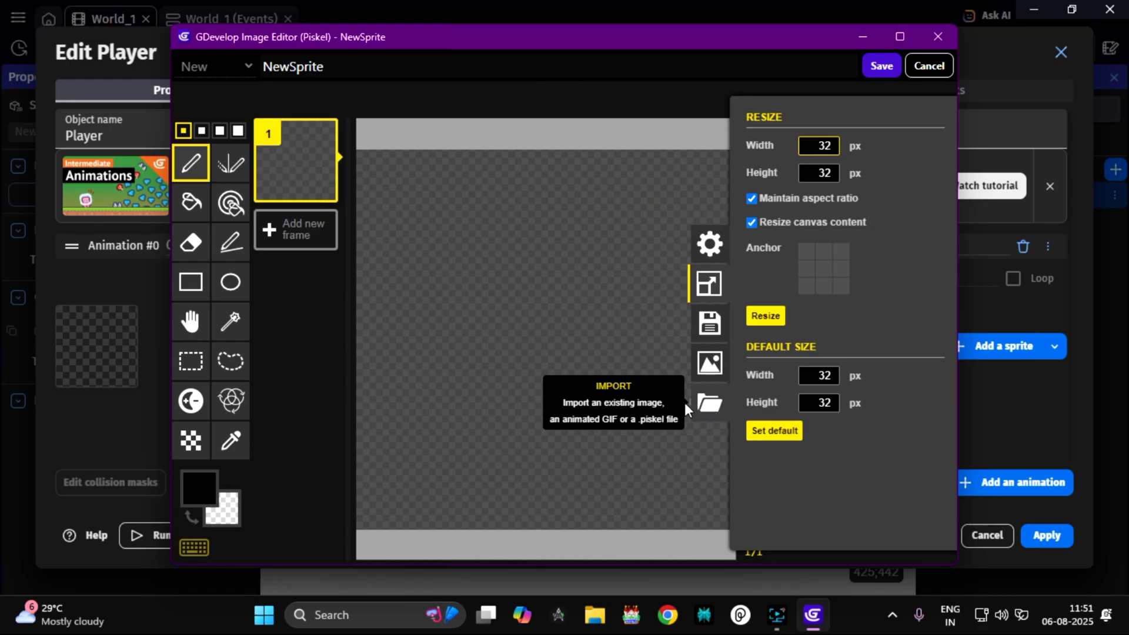
{"action": "left_click", "coordinate": [710, 405]}
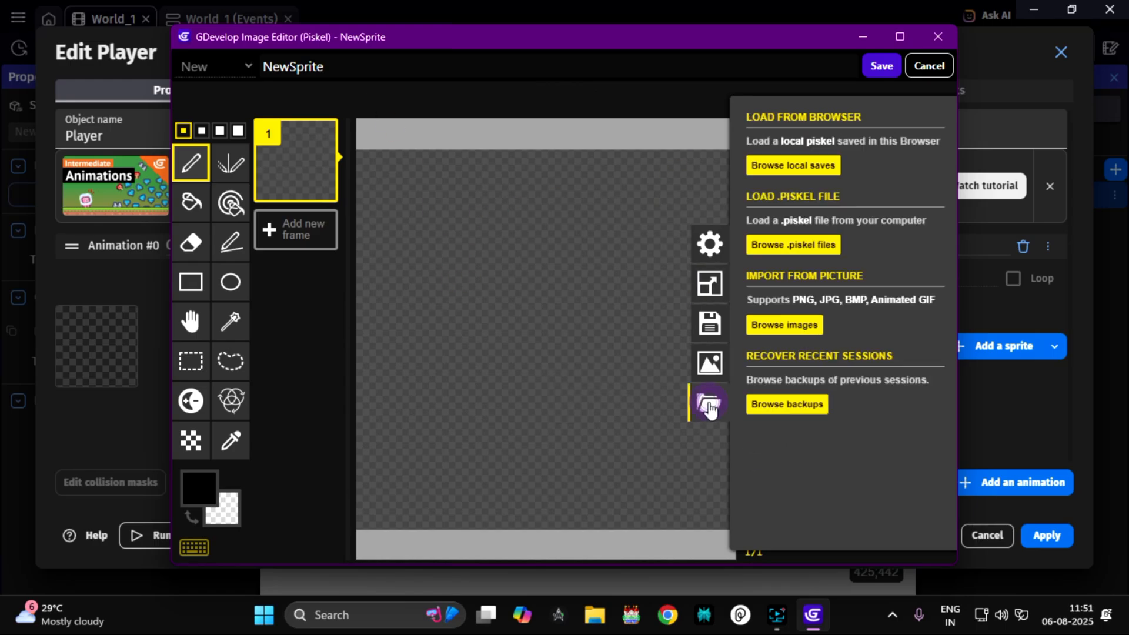
{"action": "left_click", "coordinate": [801, 327]}
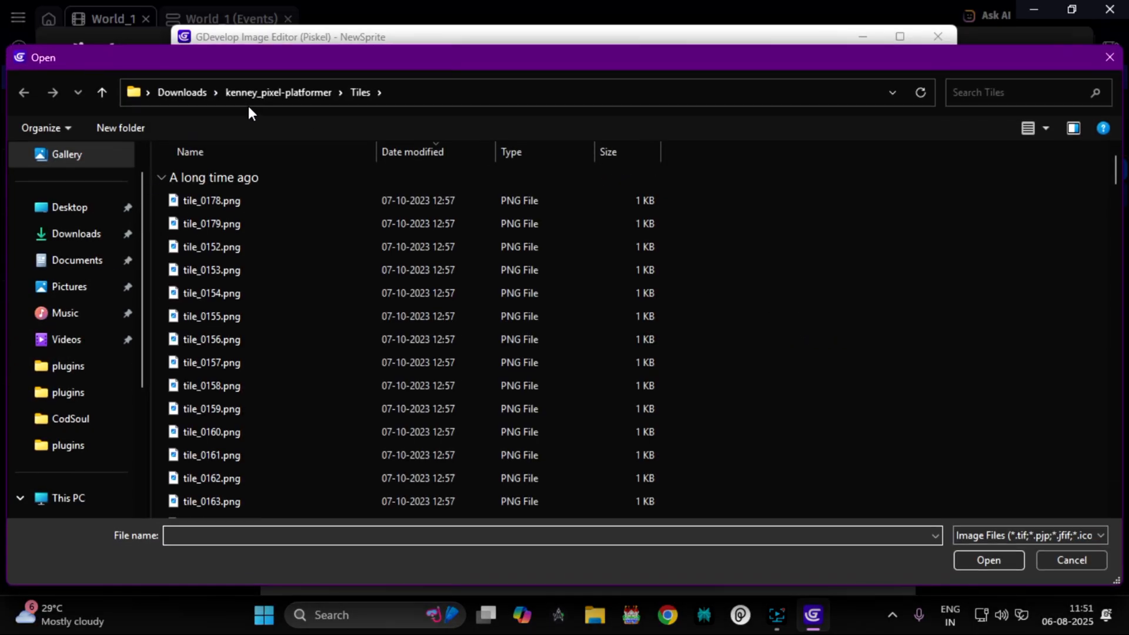
- Browse for the picture to the RootGamesProjectsAssets folder under RootProjects > RootCoreProjects on Local Disk (E:)
{"action": "left_click", "coordinate": [251, 95]}
{"action": "scroll", "coordinate": [77, 388], "scroll_direction": "down", "scroll_amount": 1}
{"action": "scroll", "coordinate": [77, 406], "scroll_direction": "down", "scroll_amount": 1}
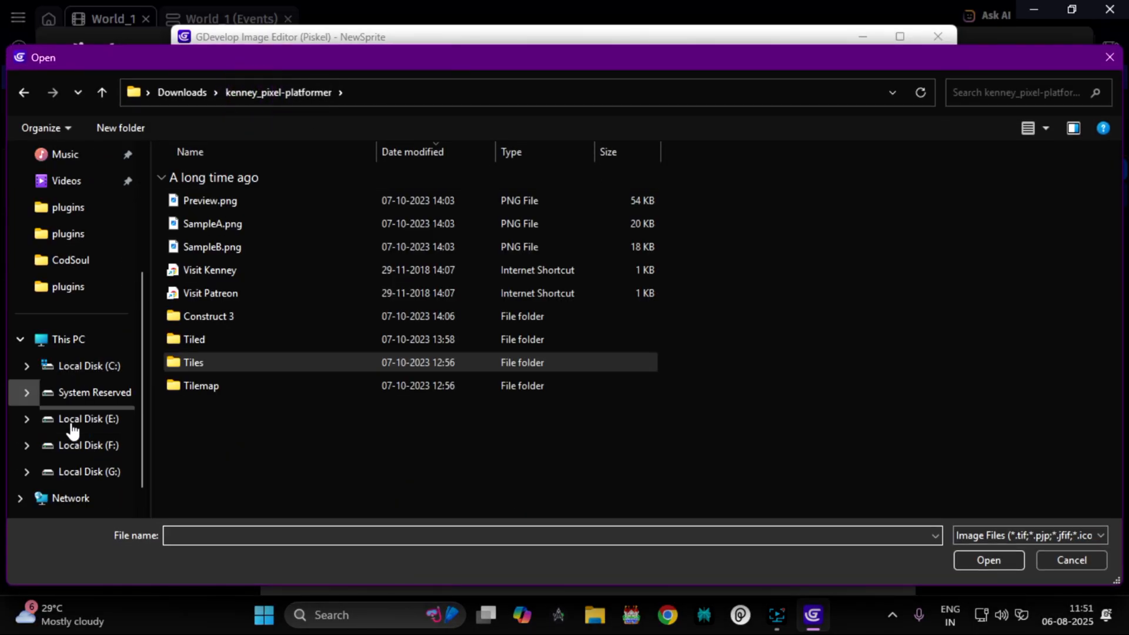
{"action": "left_click", "coordinate": [82, 420]}
{"action": "scroll", "coordinate": [302, 372], "scroll_direction": "down", "scroll_amount": 3}
{"action": "scroll", "coordinate": [294, 374], "scroll_direction": "down", "scroll_amount": 1}
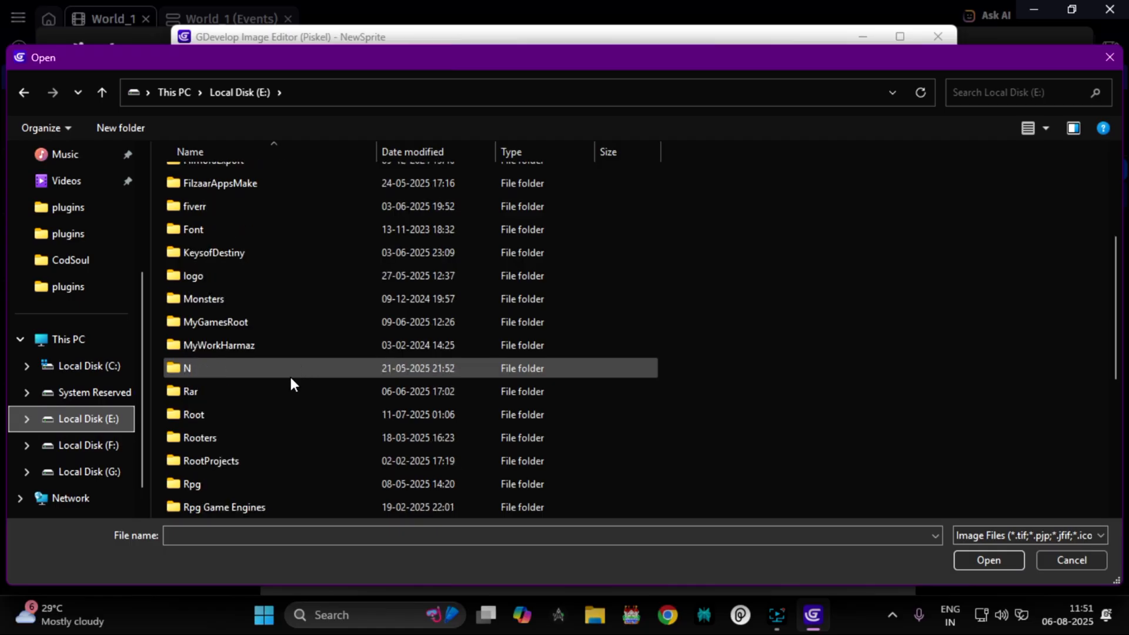
{"action": "scroll", "coordinate": [264, 372], "scroll_direction": "down", "scroll_amount": 2}
{"action": "double_click", "coordinate": [248, 322]}
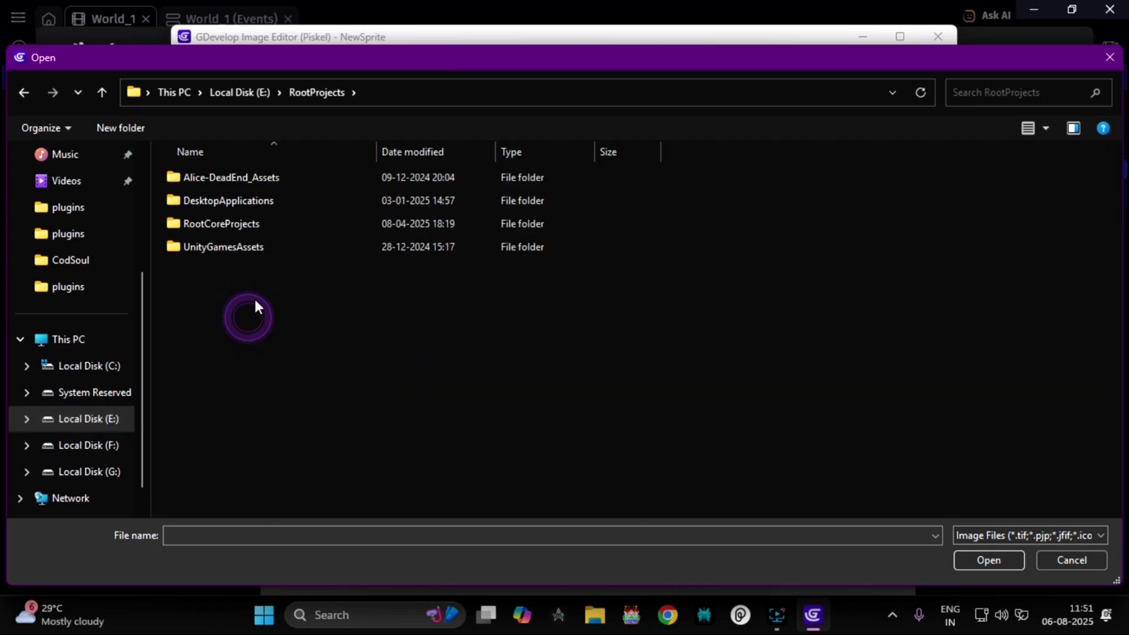
{"action": "double_click", "coordinate": [245, 222]}
{"action": "double_click", "coordinate": [246, 271]}
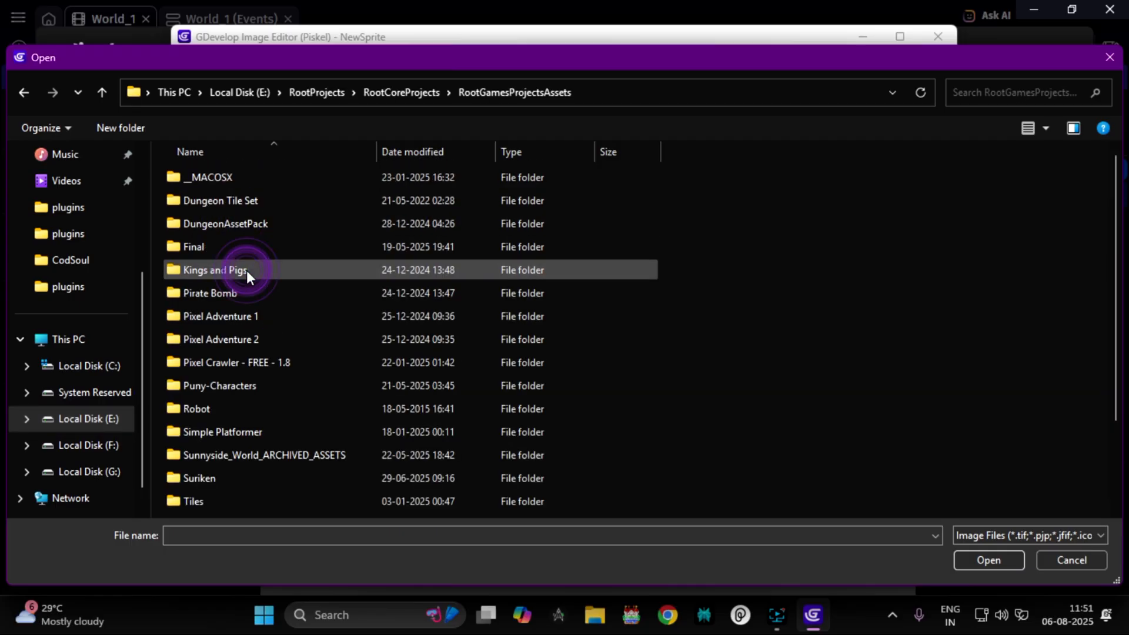
- Choose Idle (32x32).png from Pixel Adventure 1 > Free > Main Characters > Virtual Guy for import
{"action": "scroll", "coordinate": [264, 281], "scroll_direction": "down", "scroll_amount": 2}
{"action": "scroll", "coordinate": [265, 281], "scroll_direction": "up", "scroll_amount": 1}
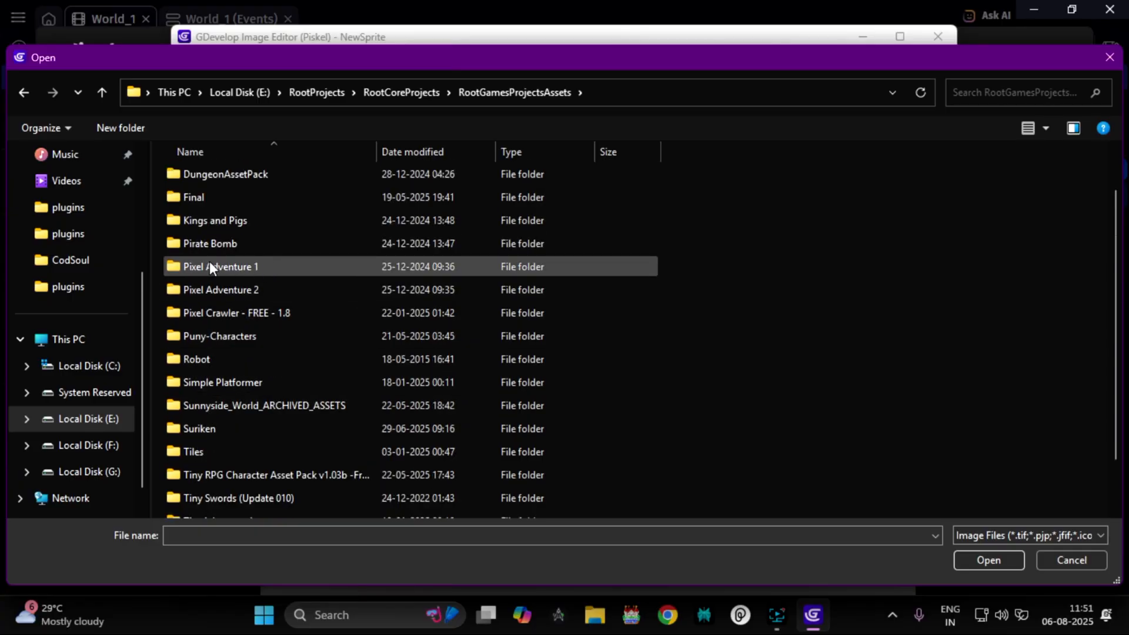
{"action": "double_click", "coordinate": [266, 263]}
{"action": "double_click", "coordinate": [255, 176]}
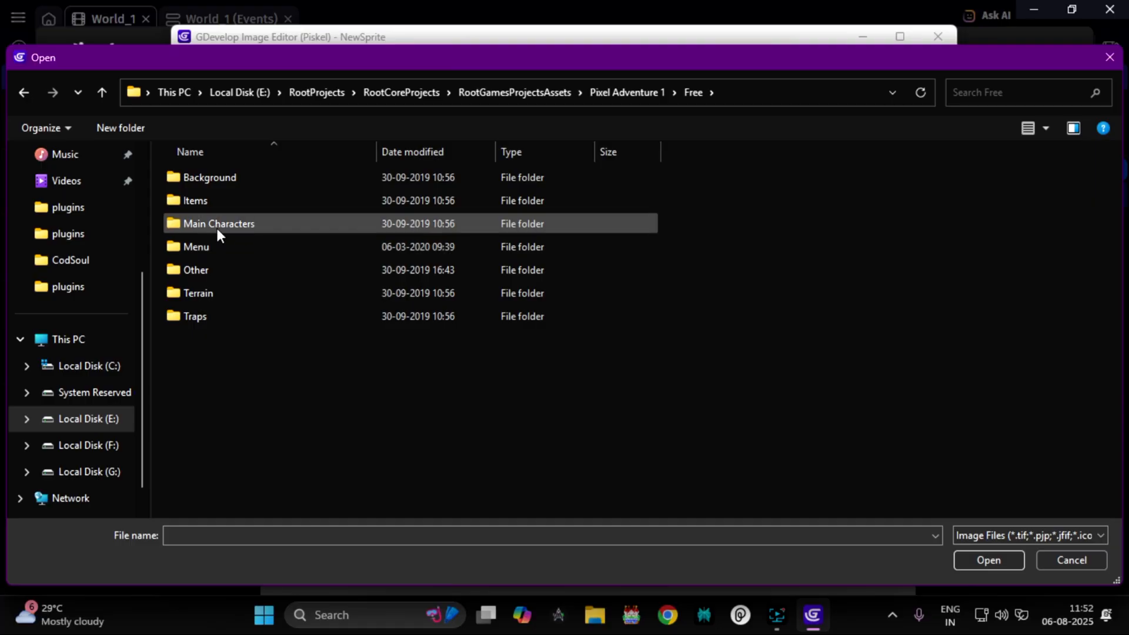
{"action": "double_click", "coordinate": [253, 223]}
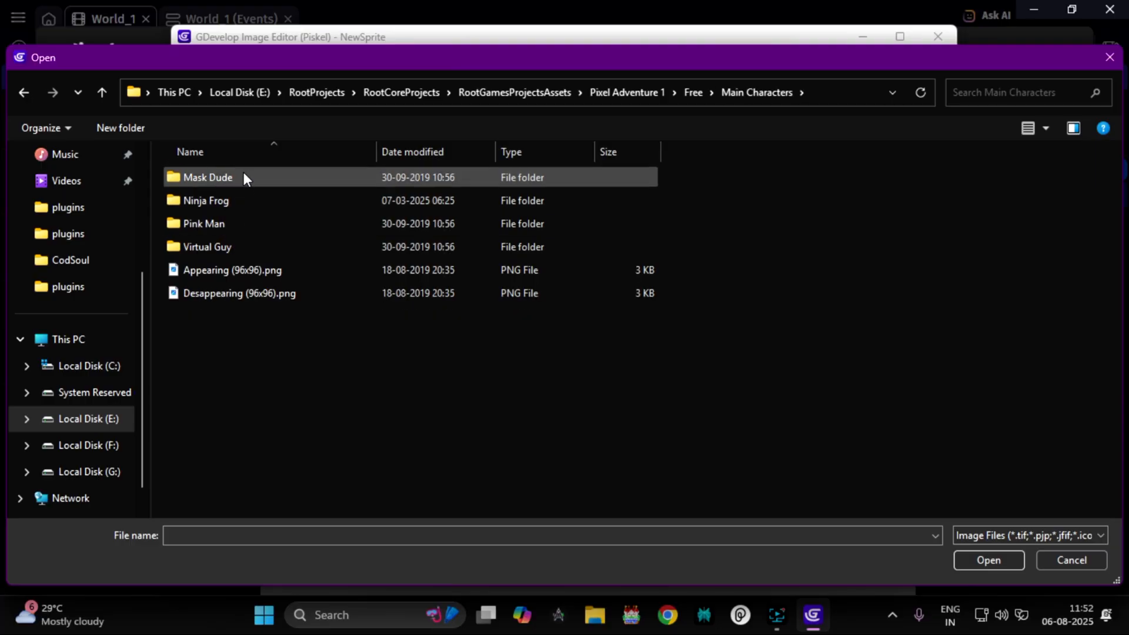
{"action": "double_click", "coordinate": [231, 249]}
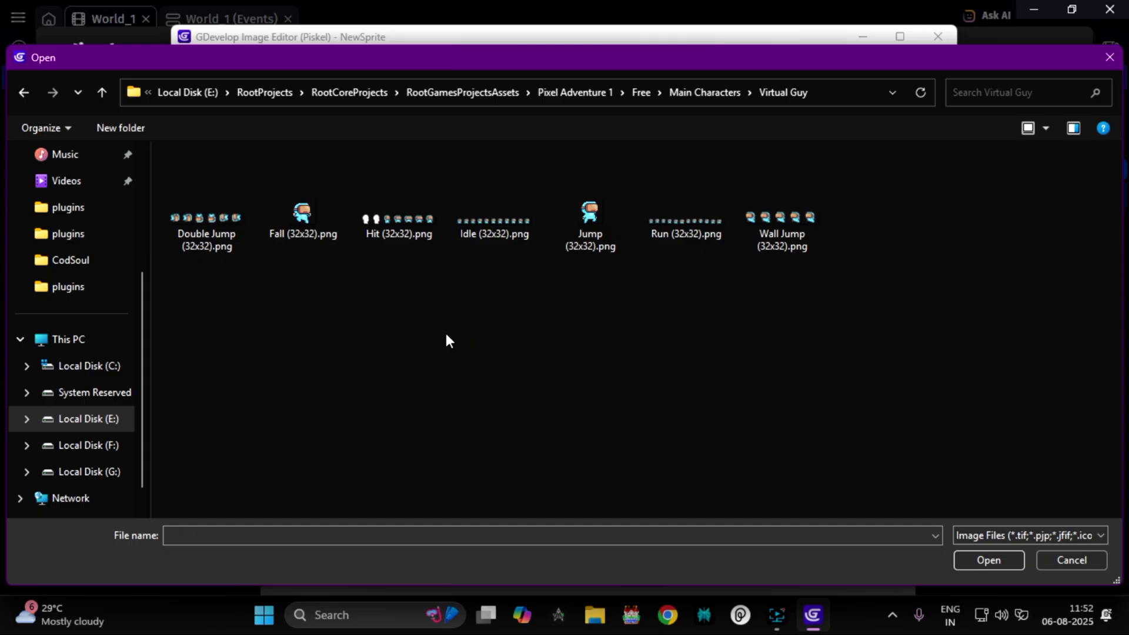
{"action": "left_click", "coordinate": [491, 204]}
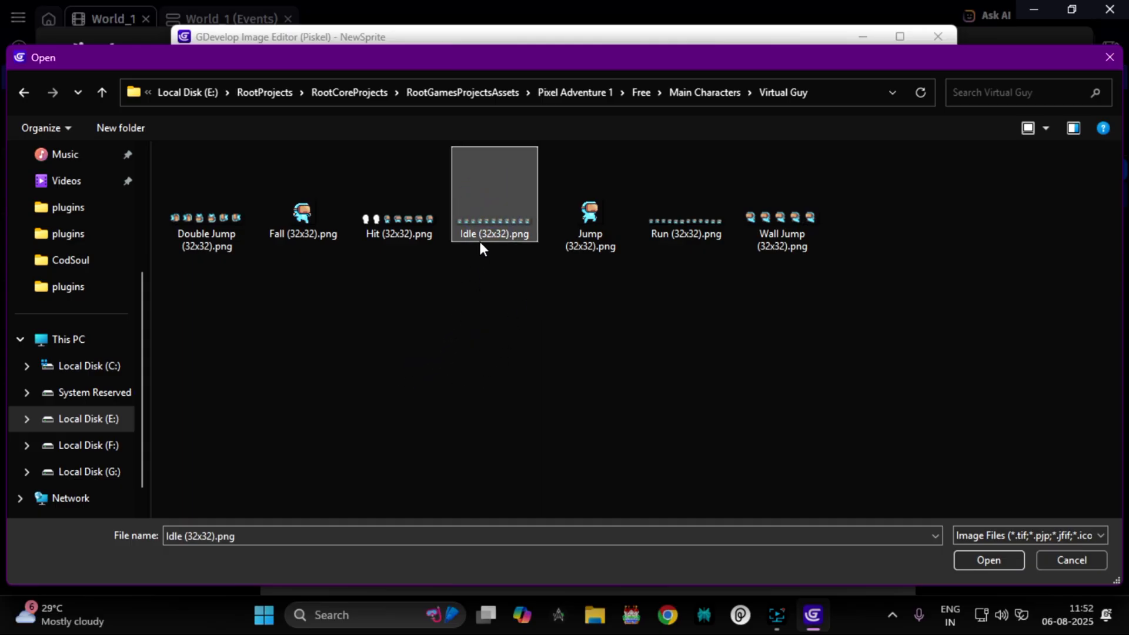
{"action": "left_click", "coordinate": [985, 560]}
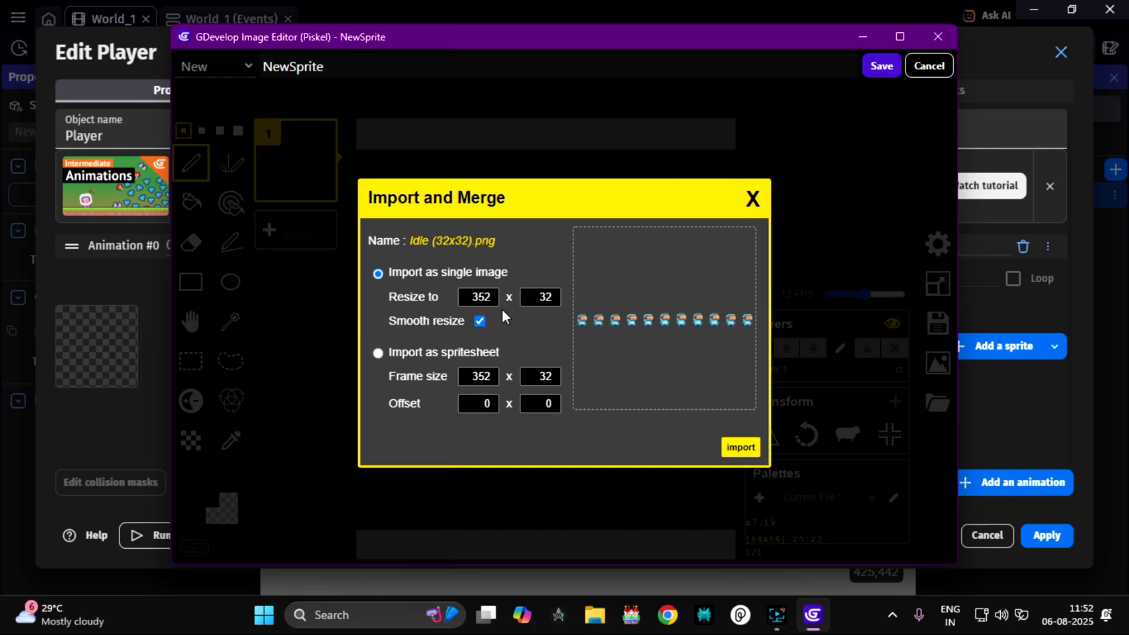
- Import the picture as a spritesheet with a 32 x 32 frame size, replacing the current animation, and save it to Player
{"action": "left_click", "coordinate": [377, 353]}
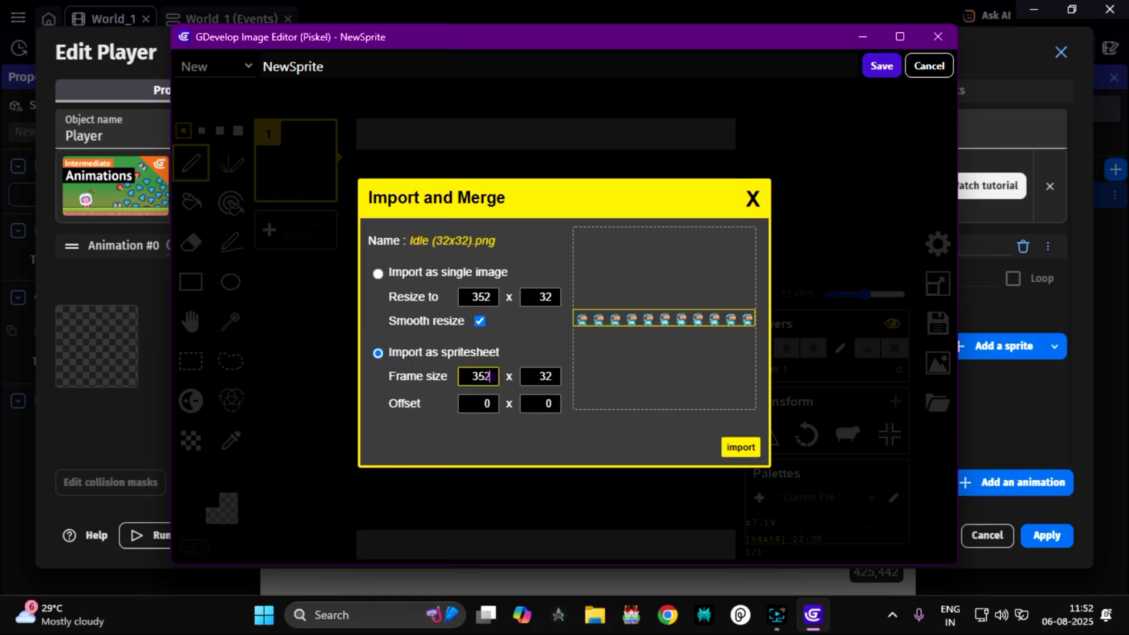
{"action": "double_click", "coordinate": [481, 376]}
{"action": "type", "text": "32"}
{"action": "left_click", "coordinate": [544, 379]}
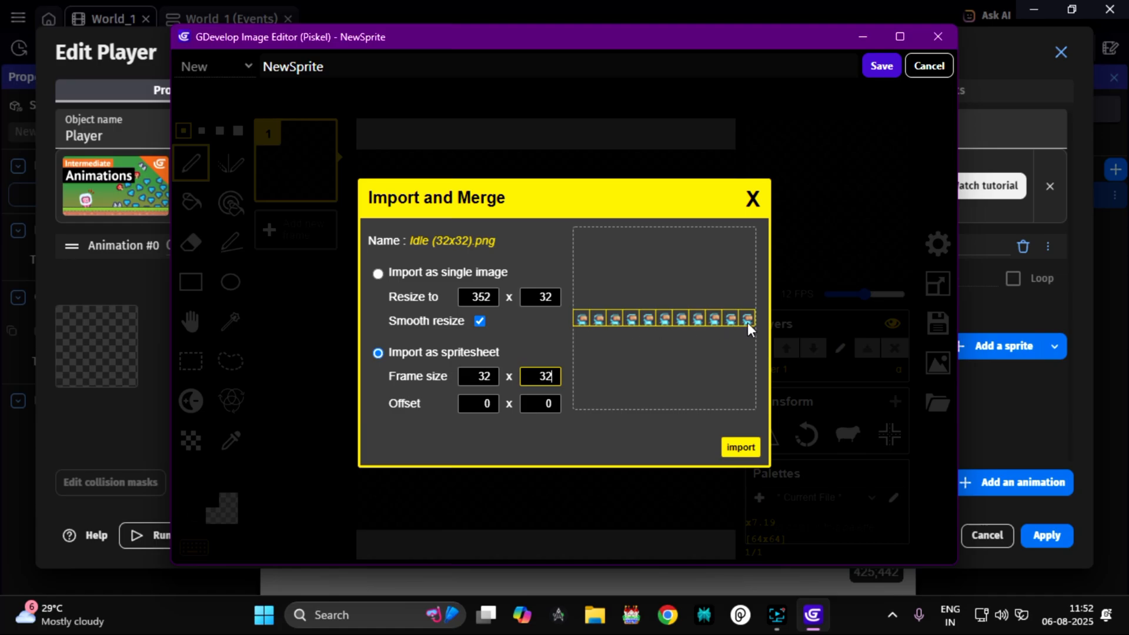
{"action": "left_click", "coordinate": [739, 446]}
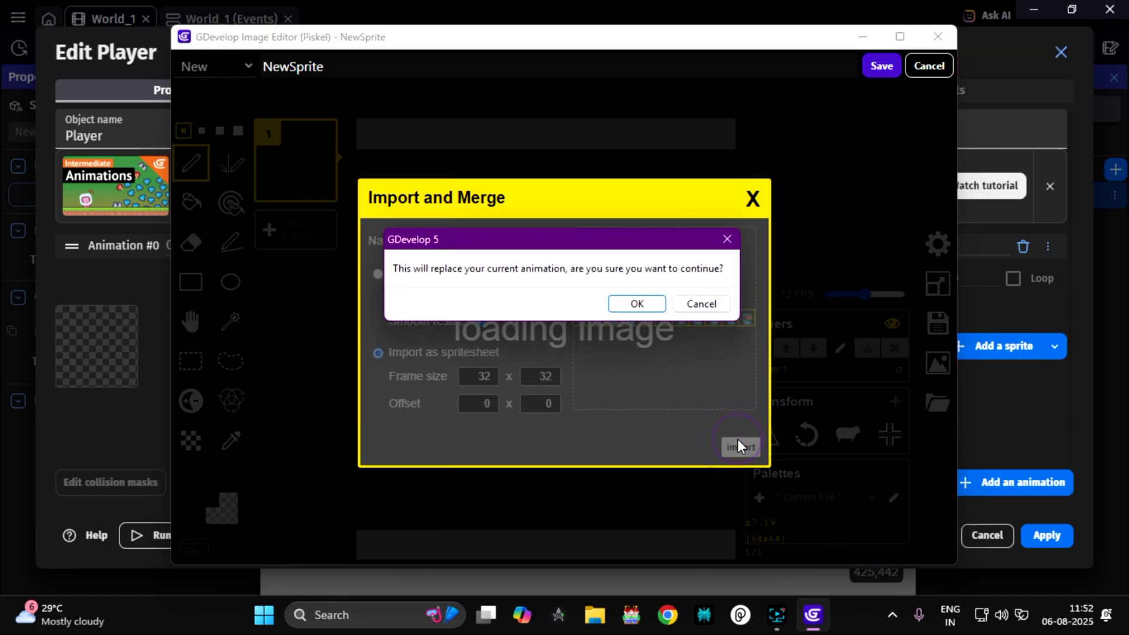
{"action": "left_click", "coordinate": [634, 303]}
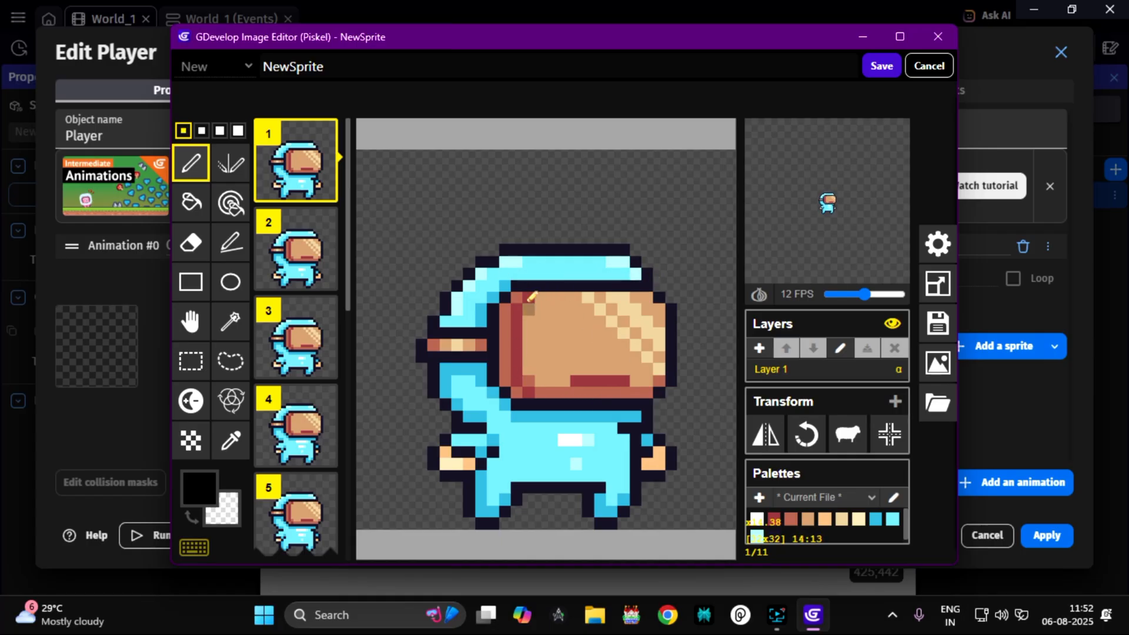
{"action": "left_click", "coordinate": [875, 71]}
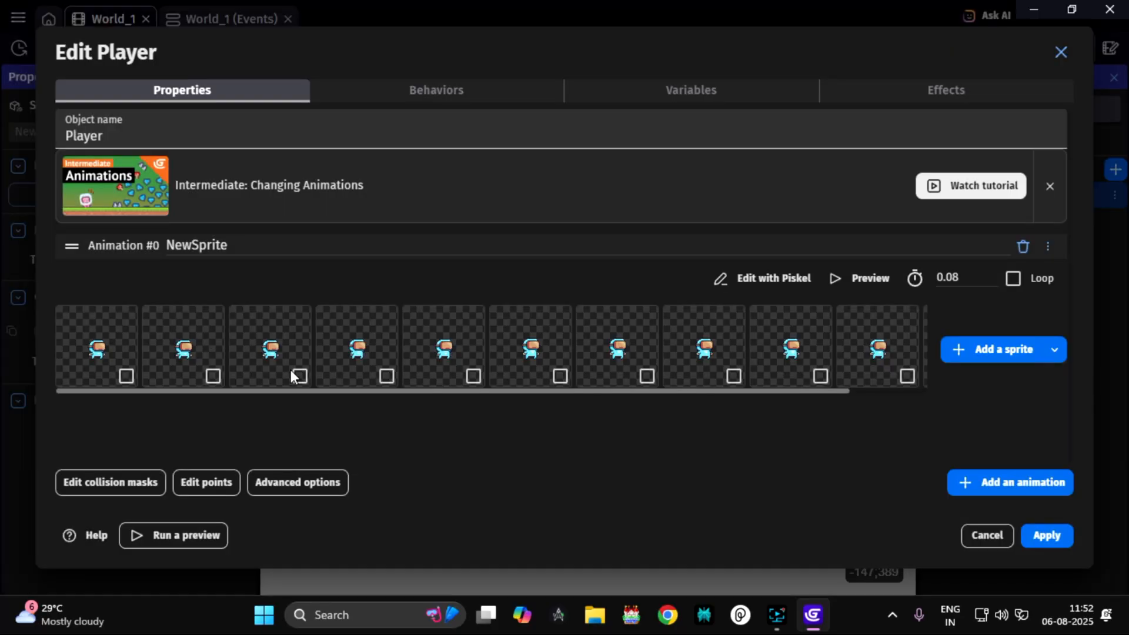
- Rename Player's first animation as Idle
{"action": "left_click_drag", "start_coordinate": [228, 244], "coordinate": [151, 243]}
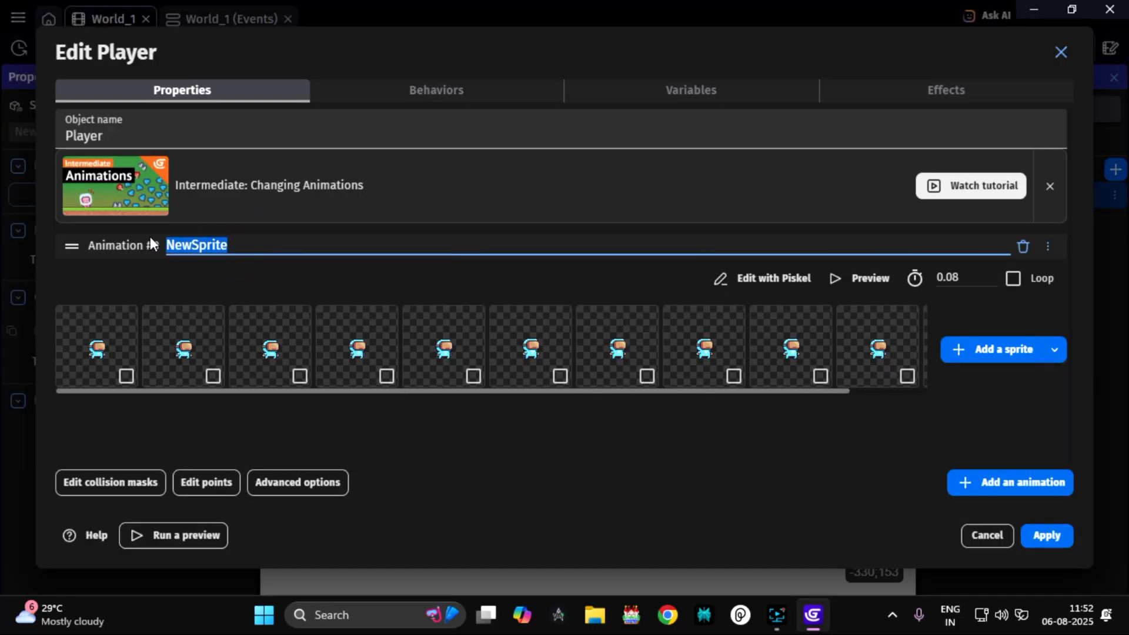
{"action": "type", "text": "Idle"}
{"action": "left_click", "coordinate": [95, 242]}
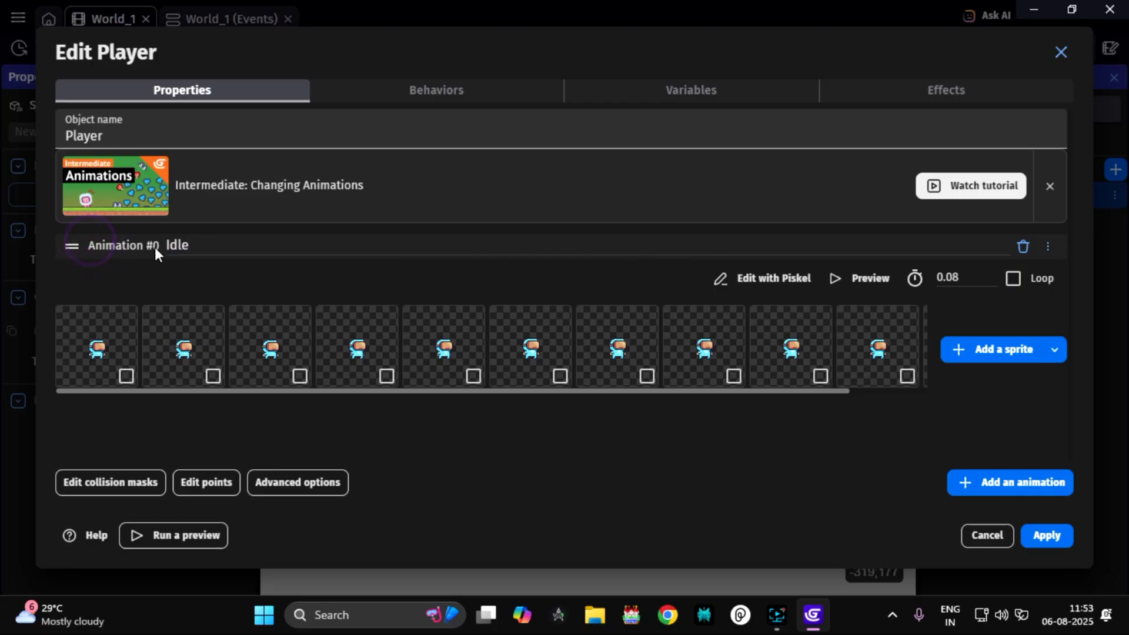
{"action": "left_click", "coordinate": [198, 245]}
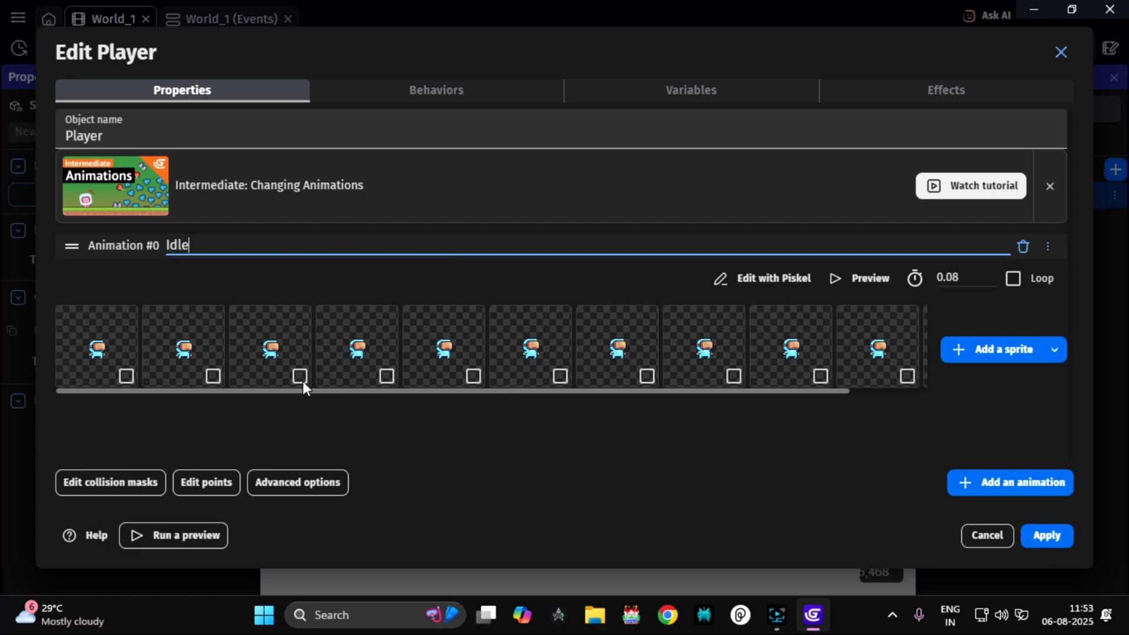
- Preview the Idle animation and turn on its looping
{"action": "left_click", "coordinate": [1016, 279]}
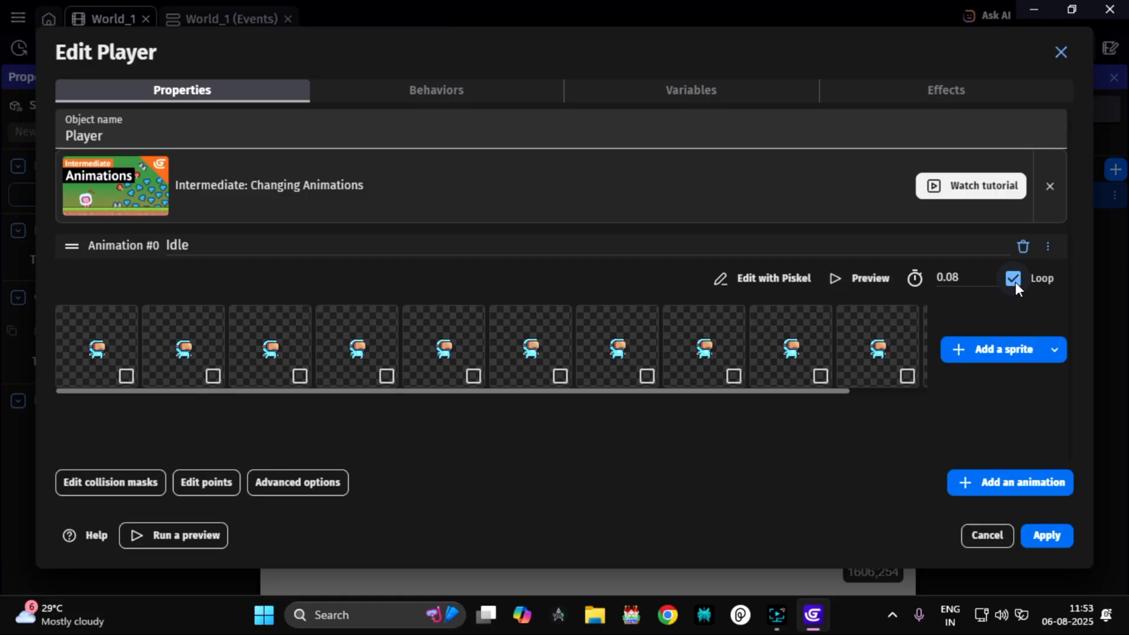
{"action": "left_click", "coordinate": [875, 283]}
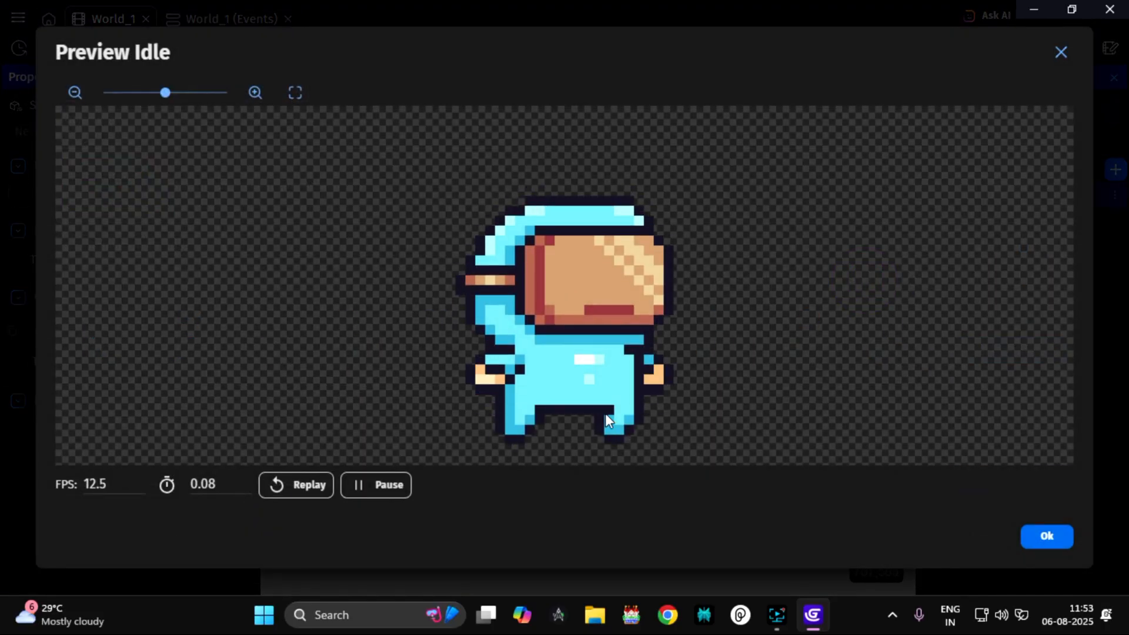
{"action": "left_click", "coordinate": [1042, 536]}
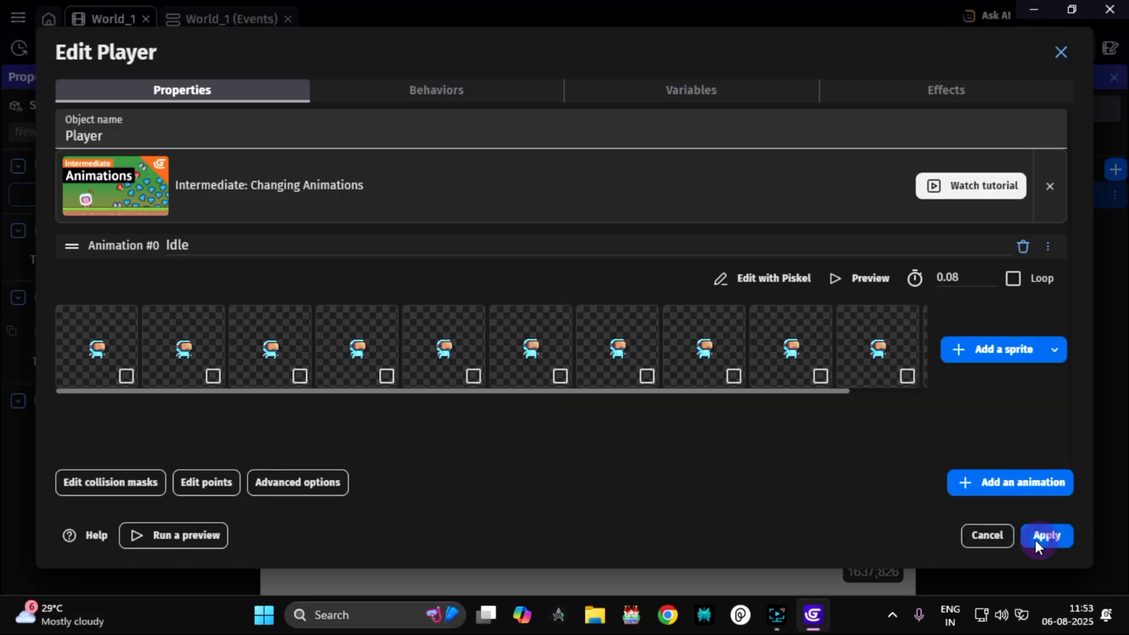
{"action": "left_click", "coordinate": [1015, 280]}
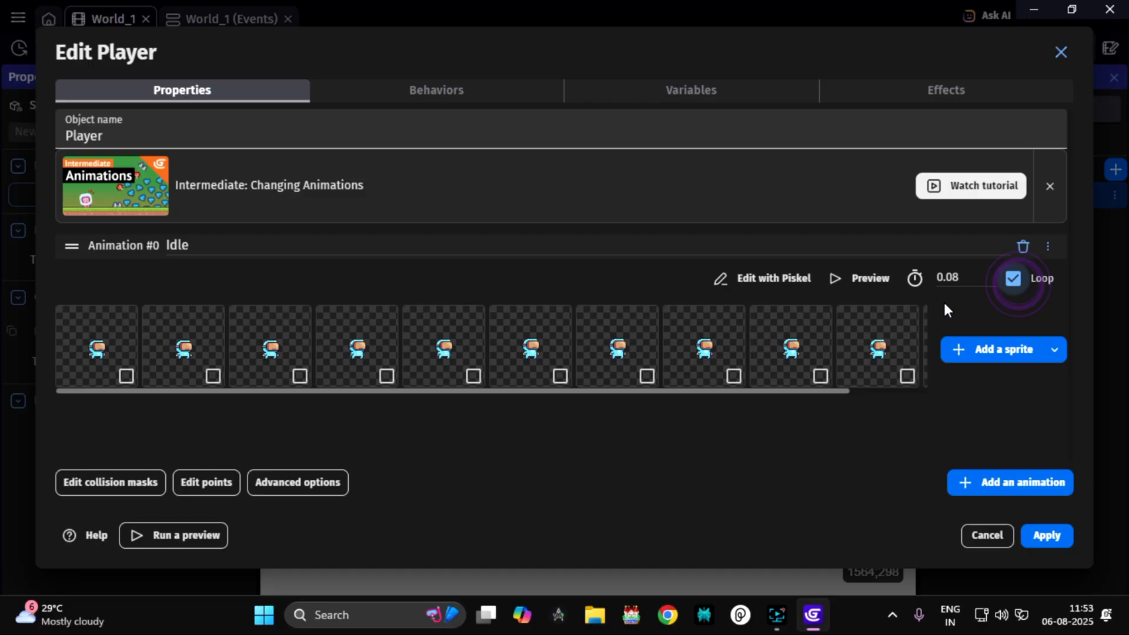
- Set the Idle animation's playback speed to 14 FPS in its preview
{"action": "left_click", "coordinate": [878, 278]}
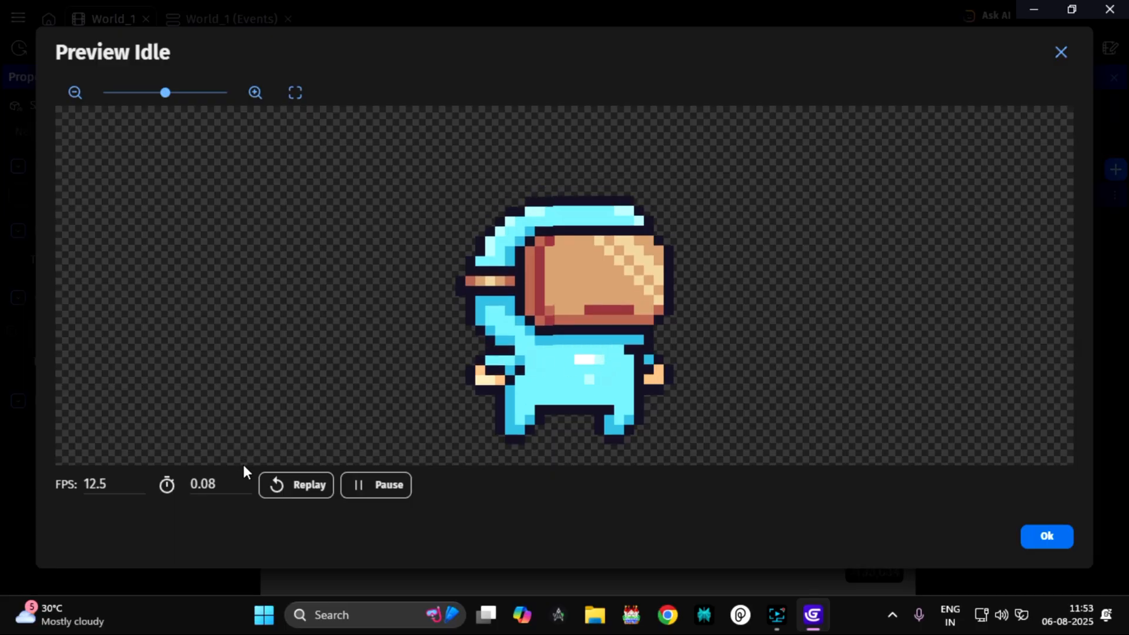
{"action": "double_click", "coordinate": [111, 486]}
{"action": "type", "text": "14"}
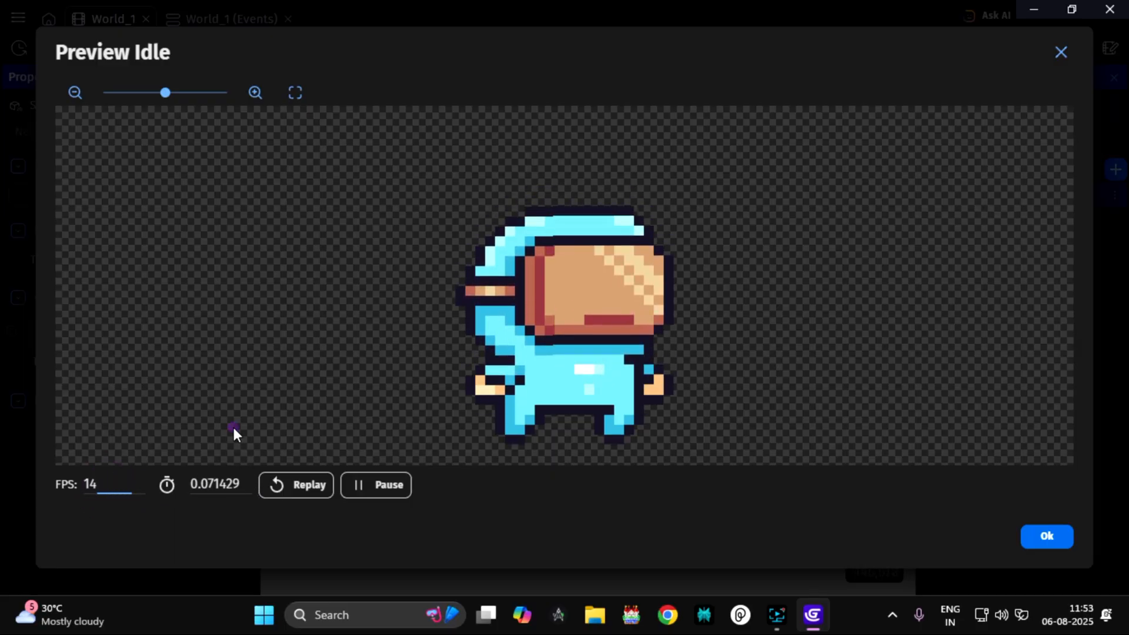
{"action": "left_click", "coordinate": [231, 425]}
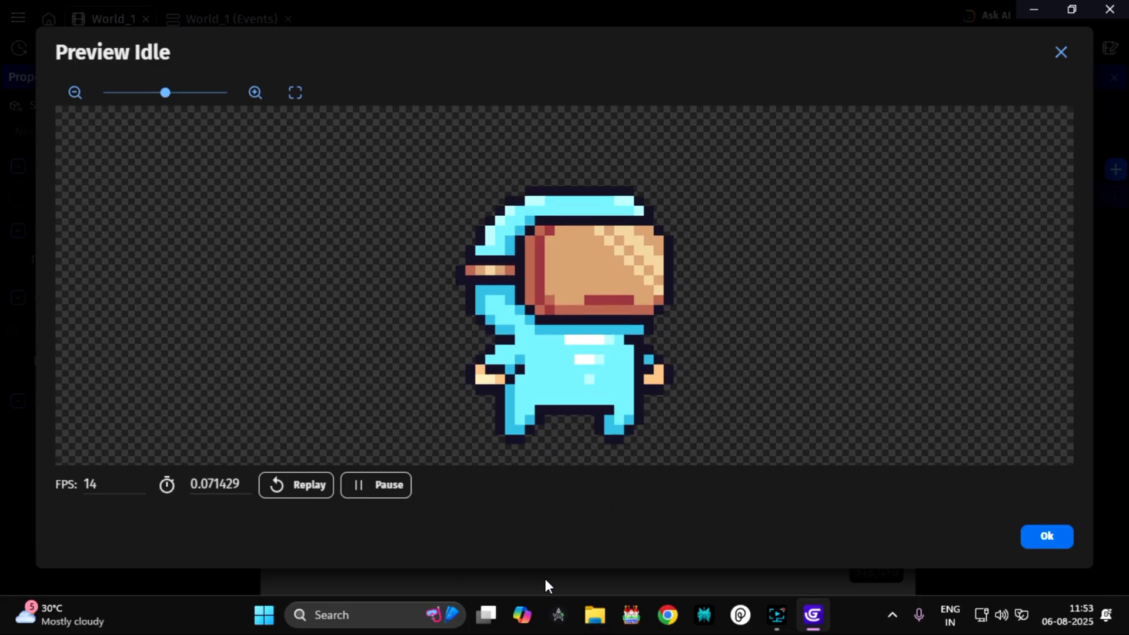
{"action": "left_click", "coordinate": [1051, 536]}
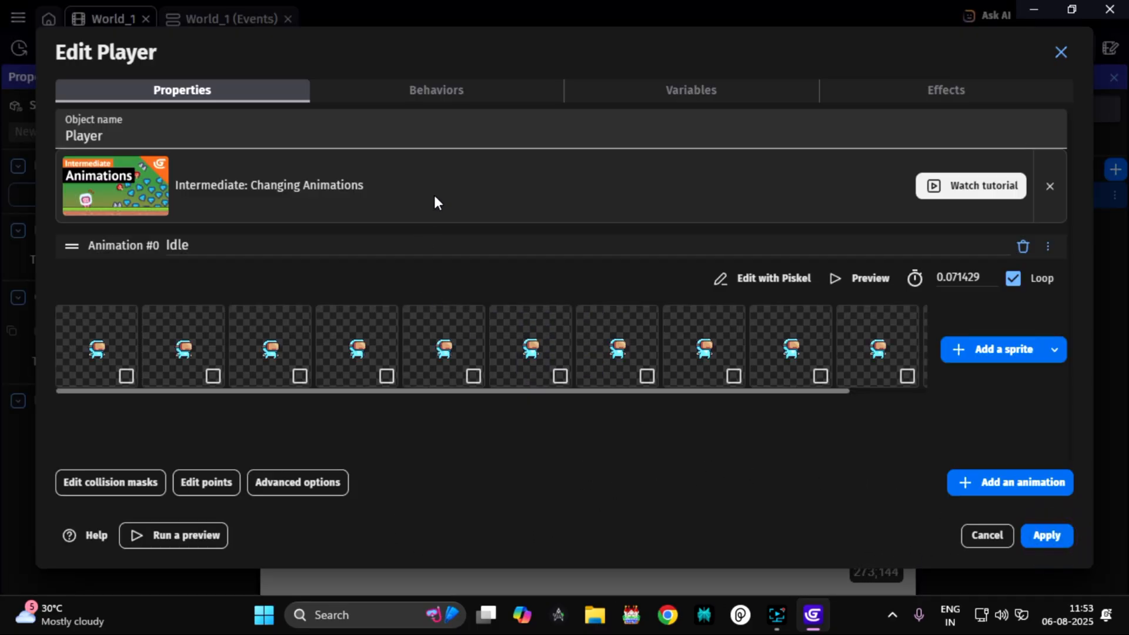
- Add the Platformer character behavior to Player
{"action": "left_click", "coordinate": [431, 88]}
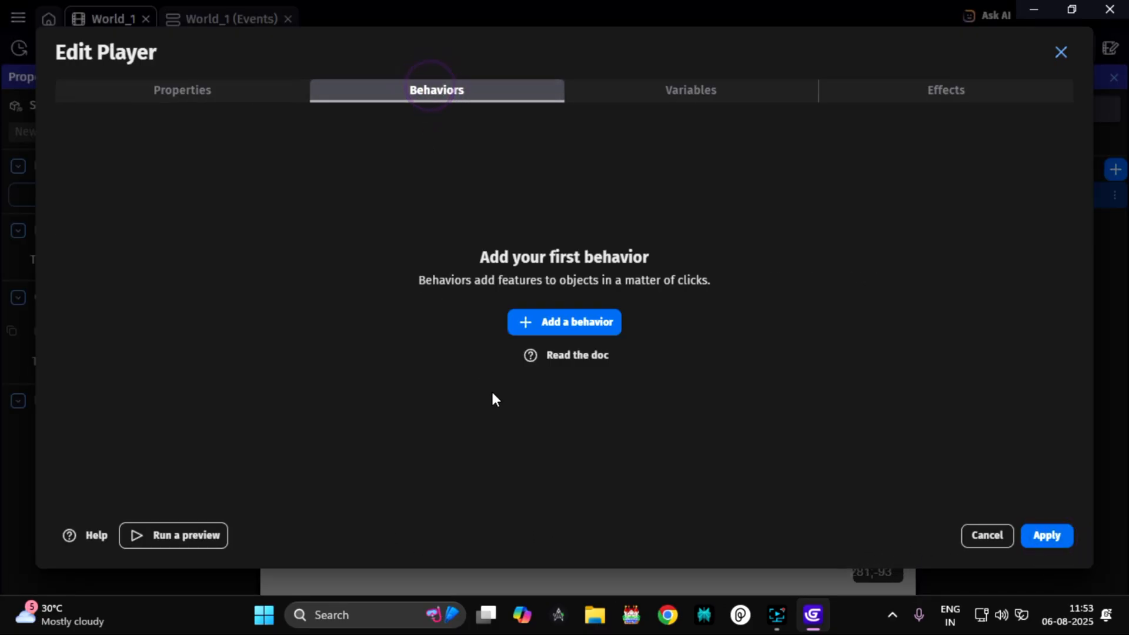
{"action": "left_click", "coordinate": [570, 323]}
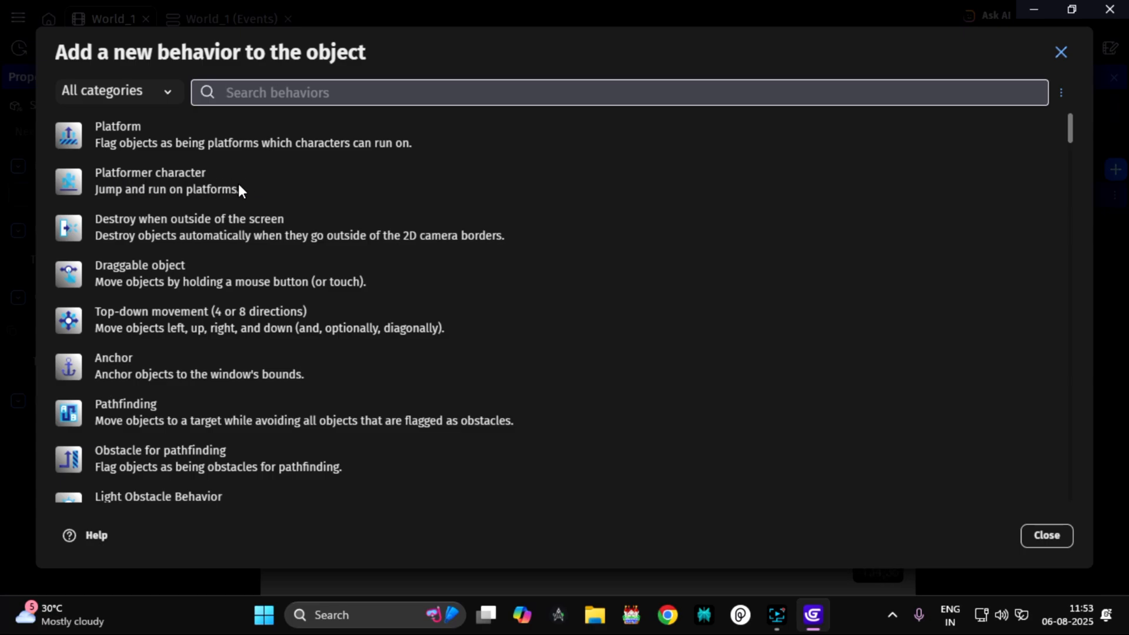
{"action": "left_click", "coordinate": [140, 181]}
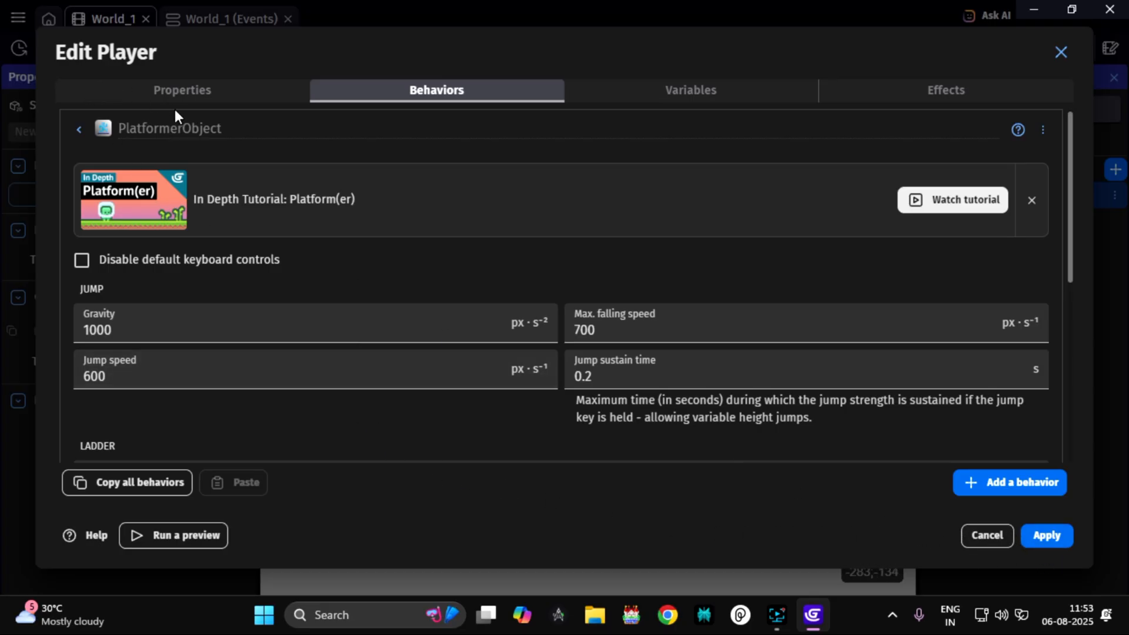
- Add a second animation to Player's properties and name it Run
{"action": "left_click", "coordinate": [171, 90]}
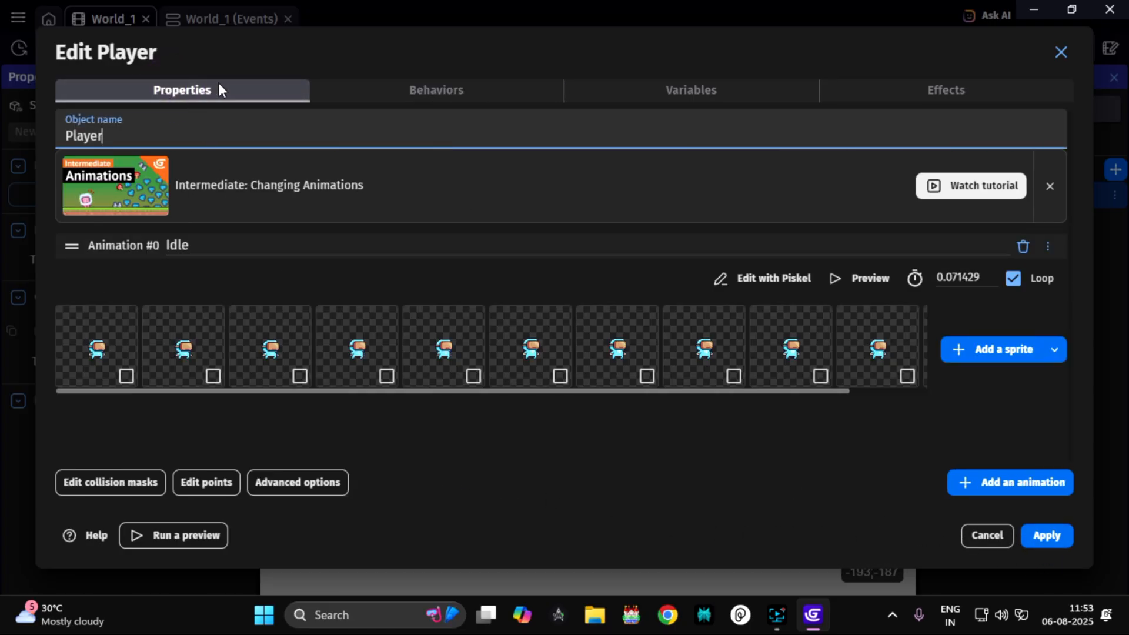
{"action": "left_click", "coordinate": [685, 88]}
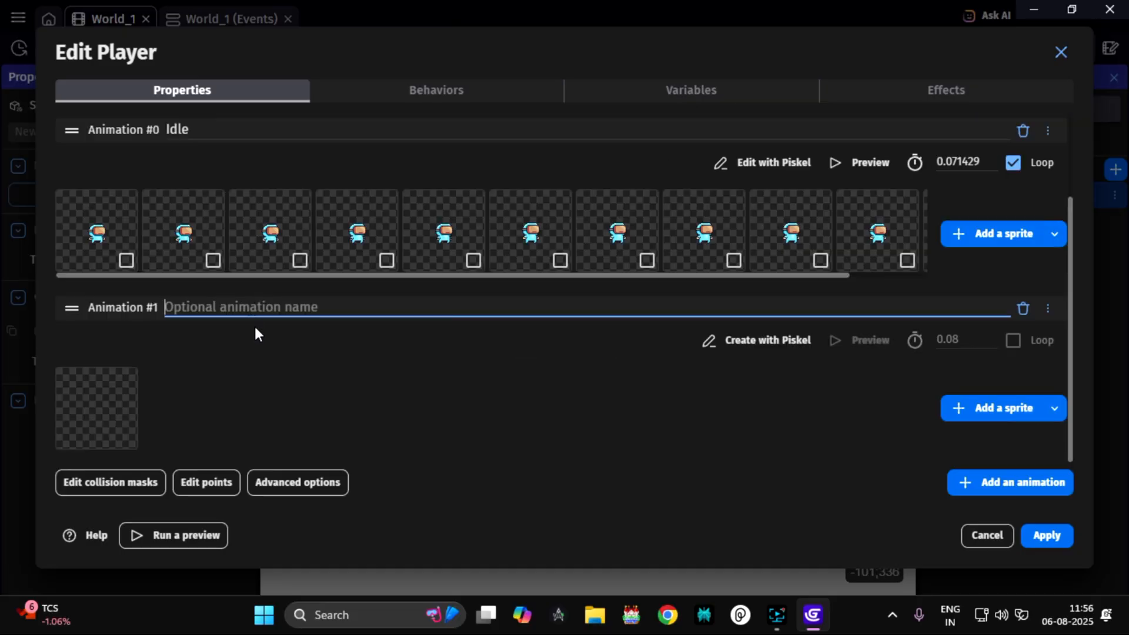
{"action": "left_click", "coordinate": [237, 301]}
{"action": "type", "text": "Run"}
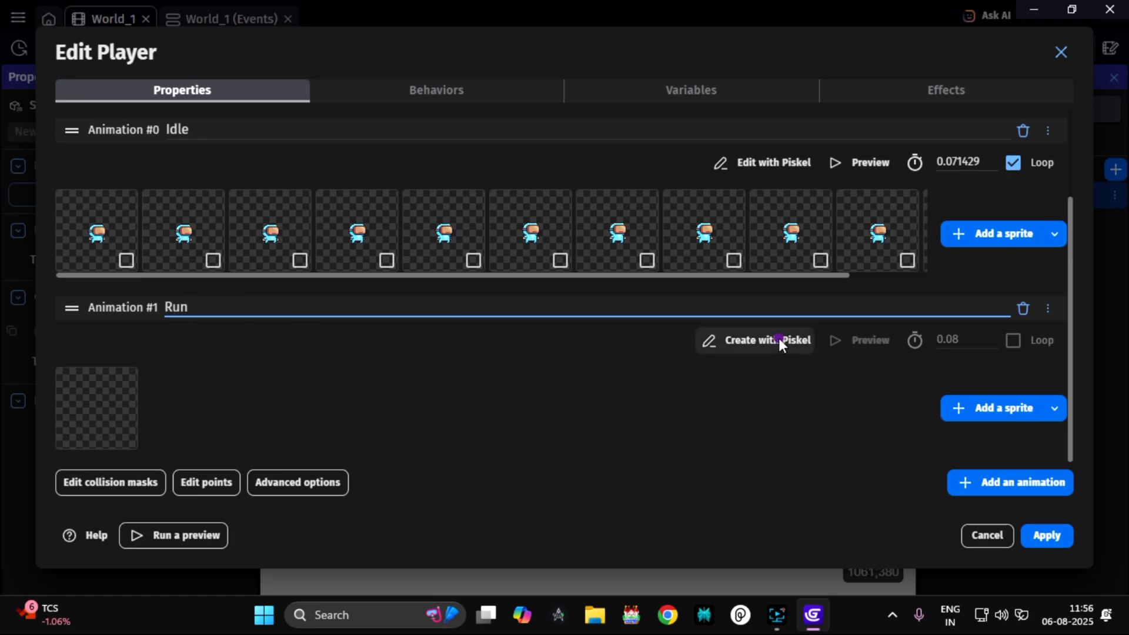
- Start adding a sprite file to the Run animation and browse to RootProjects/RootCoreProjects/RootGamesProjectsAssets/Pixel Adventure 1 on Local Disk (E:)
{"action": "left_click", "coordinate": [778, 339]}
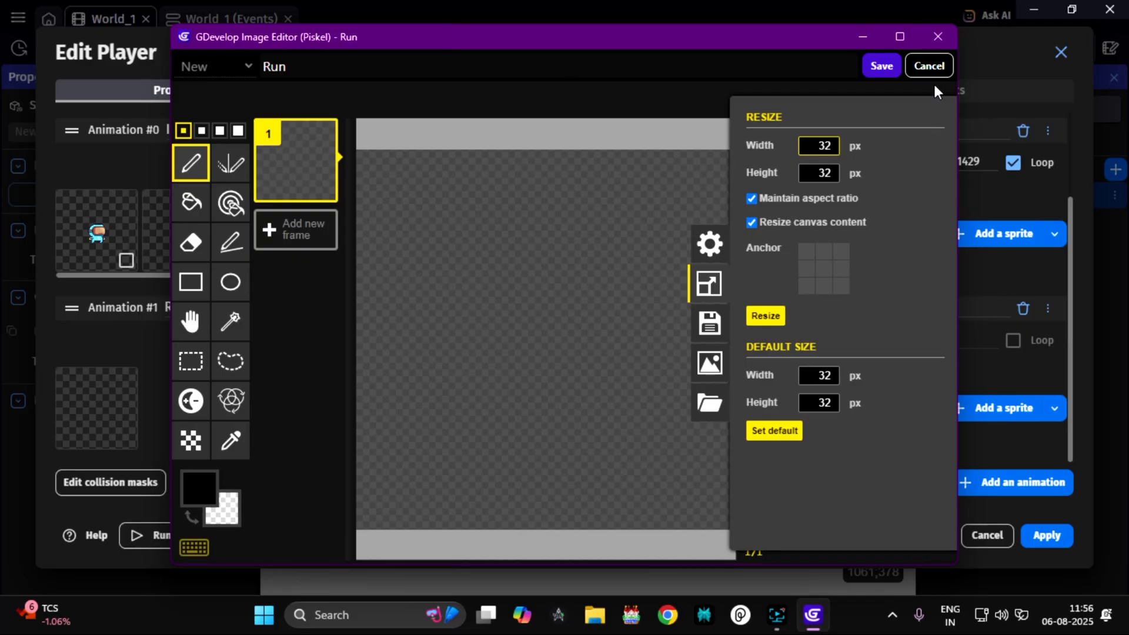
{"action": "left_click", "coordinate": [929, 66]}
{"action": "left_click", "coordinate": [994, 407]}
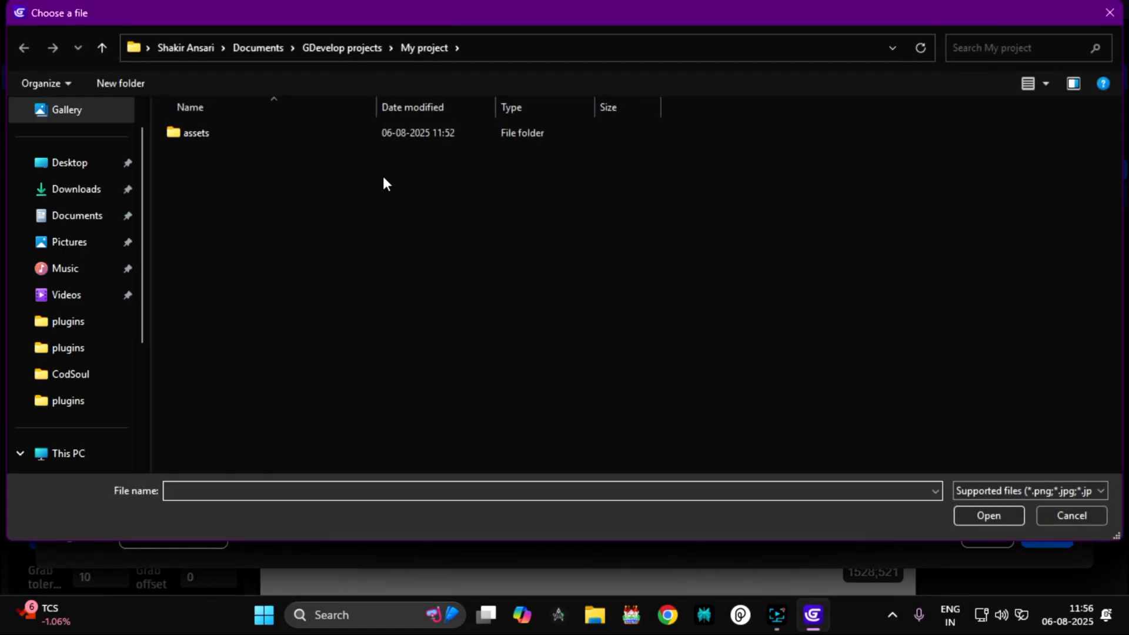
{"action": "scroll", "coordinate": [88, 358], "scroll_direction": "down", "scroll_amount": 3}
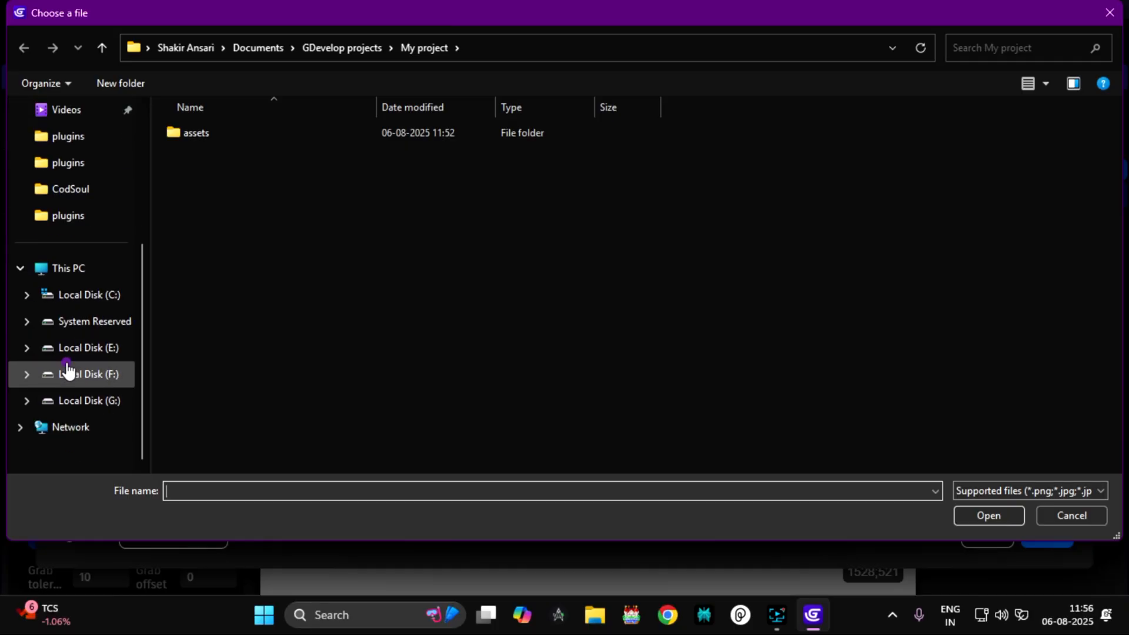
{"action": "left_click", "coordinate": [68, 370]}
{"action": "left_click", "coordinate": [68, 348]}
{"action": "scroll", "coordinate": [252, 334], "scroll_direction": "down", "scroll_amount": 4}
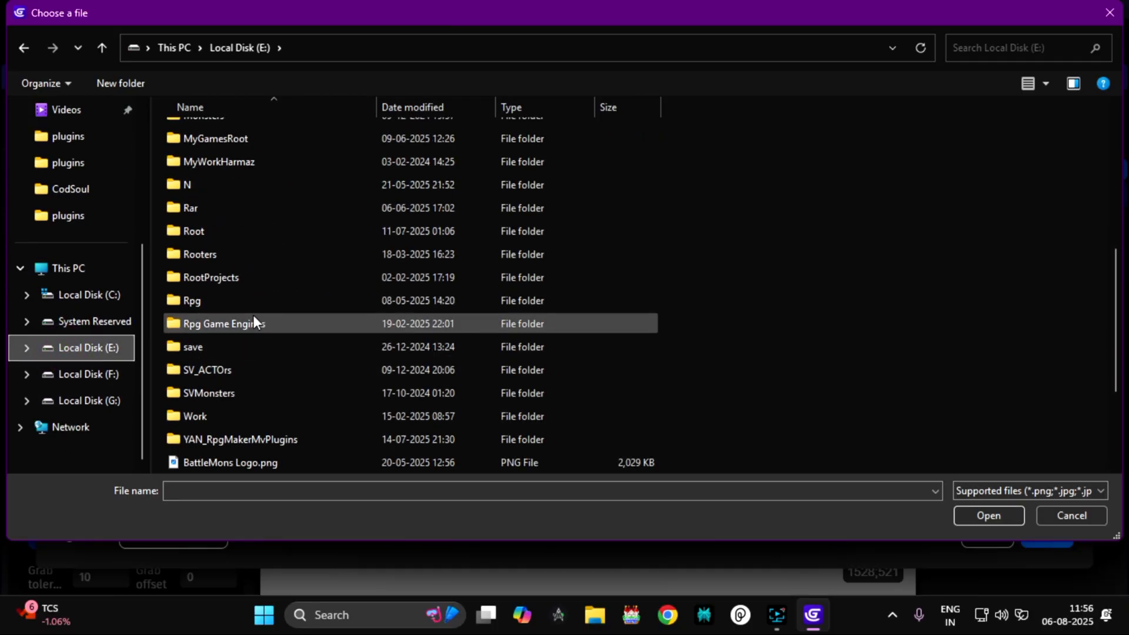
{"action": "double_click", "coordinate": [238, 277]}
{"action": "double_click", "coordinate": [231, 182]}
{"action": "left_click", "coordinate": [236, 226]}
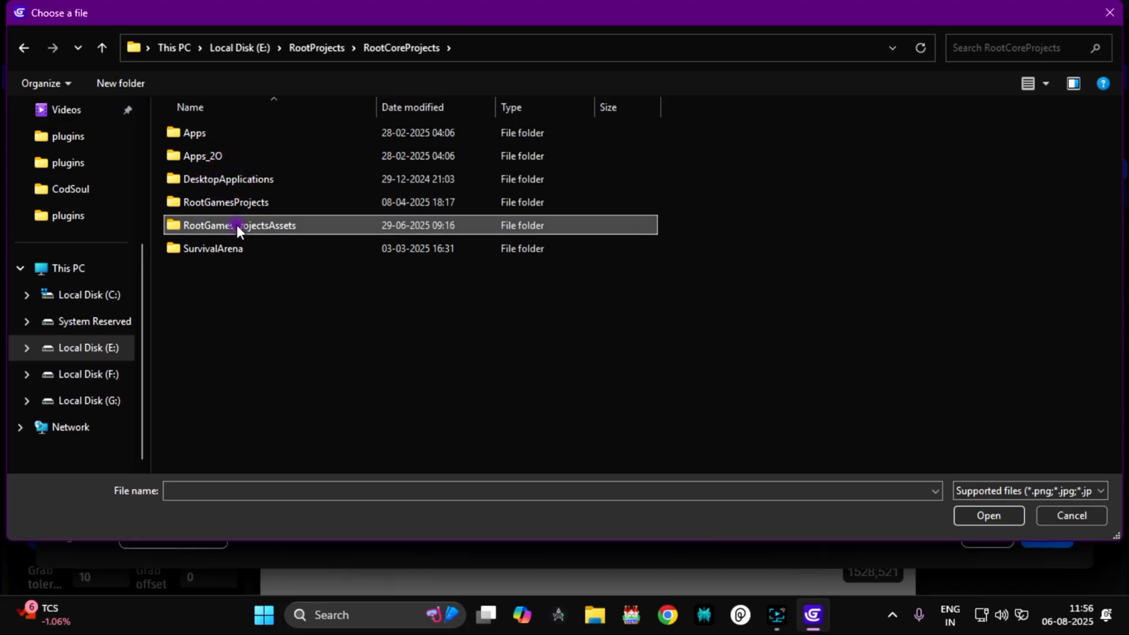
{"action": "double_click", "coordinate": [237, 225]}
{"action": "double_click", "coordinate": [234, 271]}
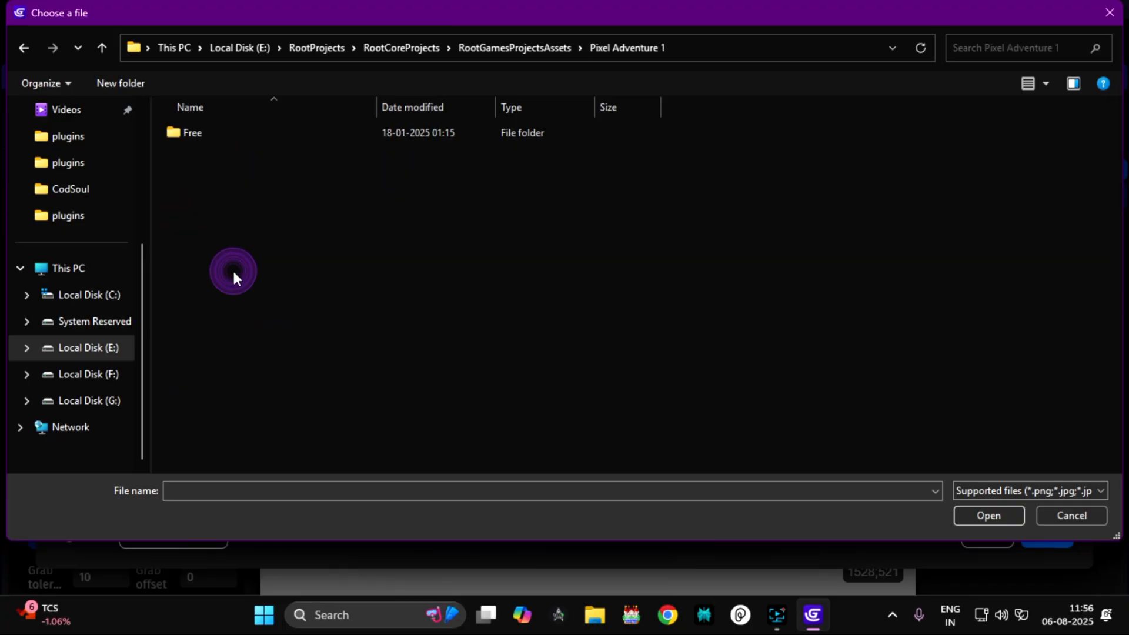
- Add Run (32x32).png from Free/Main Characters/Virtual Guy as a sprite of the Run animation
{"action": "double_click", "coordinate": [228, 131]}
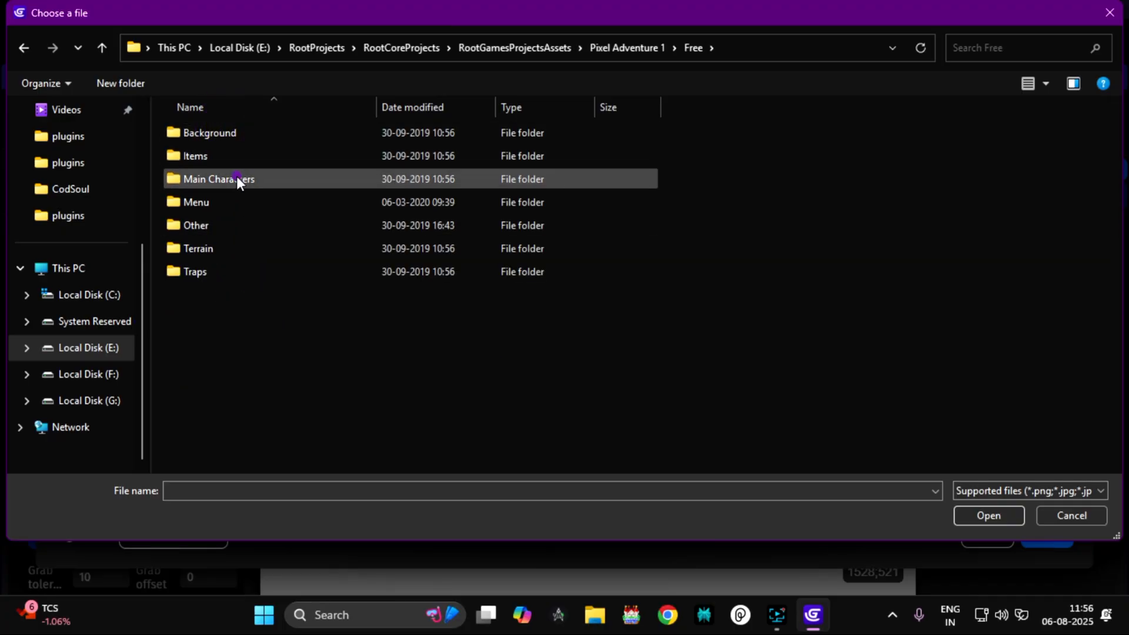
{"action": "double_click", "coordinate": [236, 178]}
{"action": "double_click", "coordinate": [234, 200]}
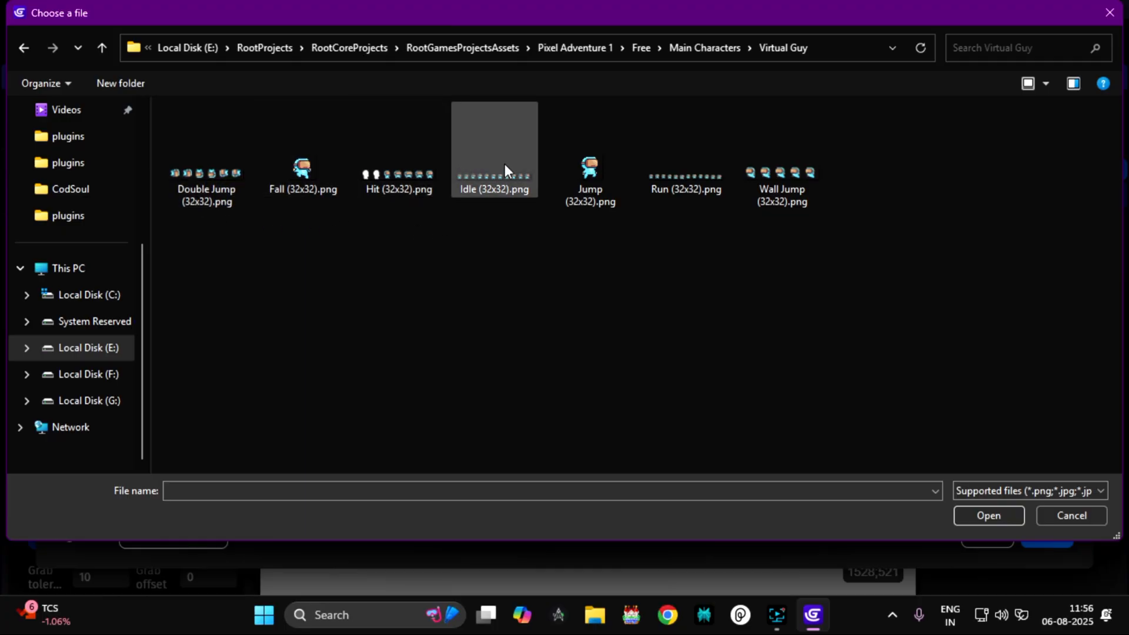
{"action": "left_click", "coordinate": [686, 154]}
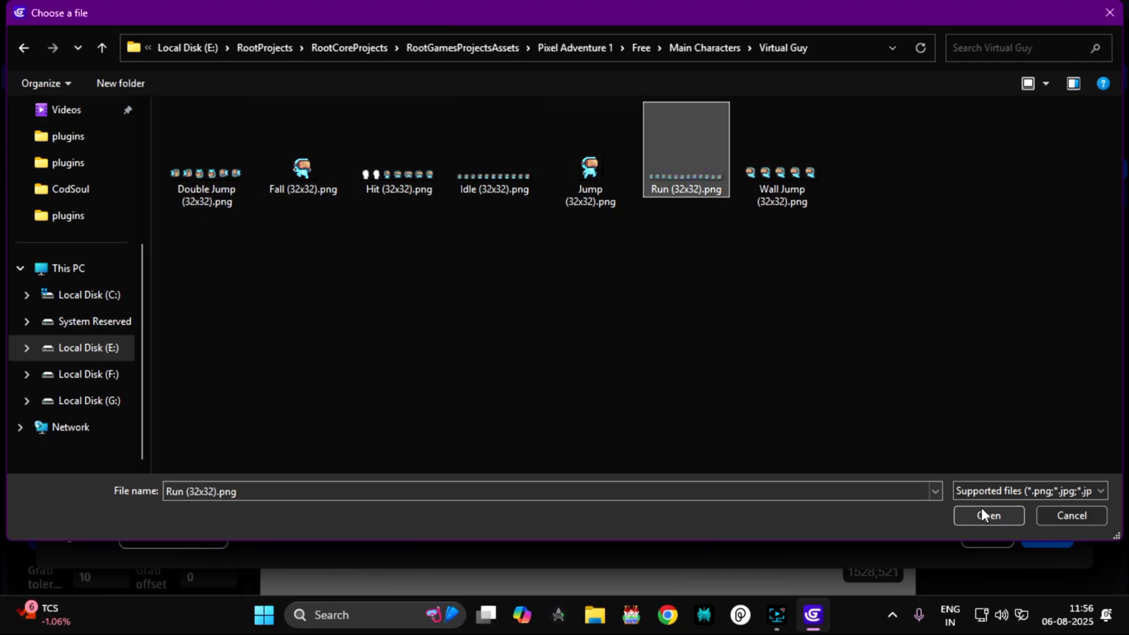
{"action": "left_click", "coordinate": [983, 509]}
{"action": "left_click", "coordinate": [673, 311]}
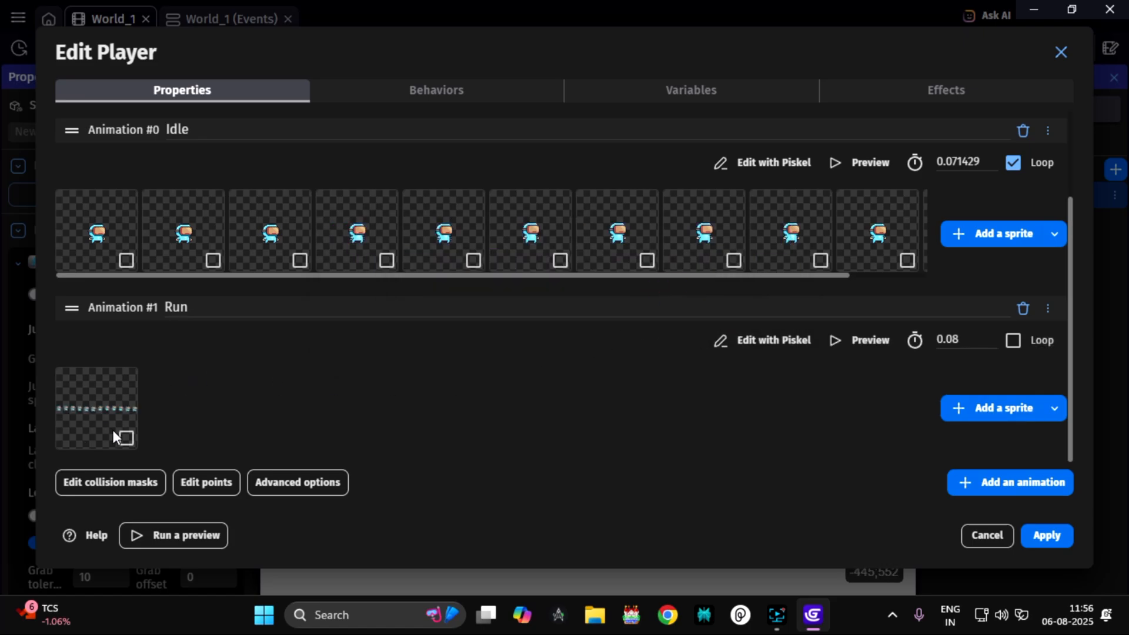
- Delete the undivided sprite-sheet image from the Run animation
{"action": "left_click", "coordinate": [125, 438]}
{"action": "right_click", "coordinate": [100, 392]}
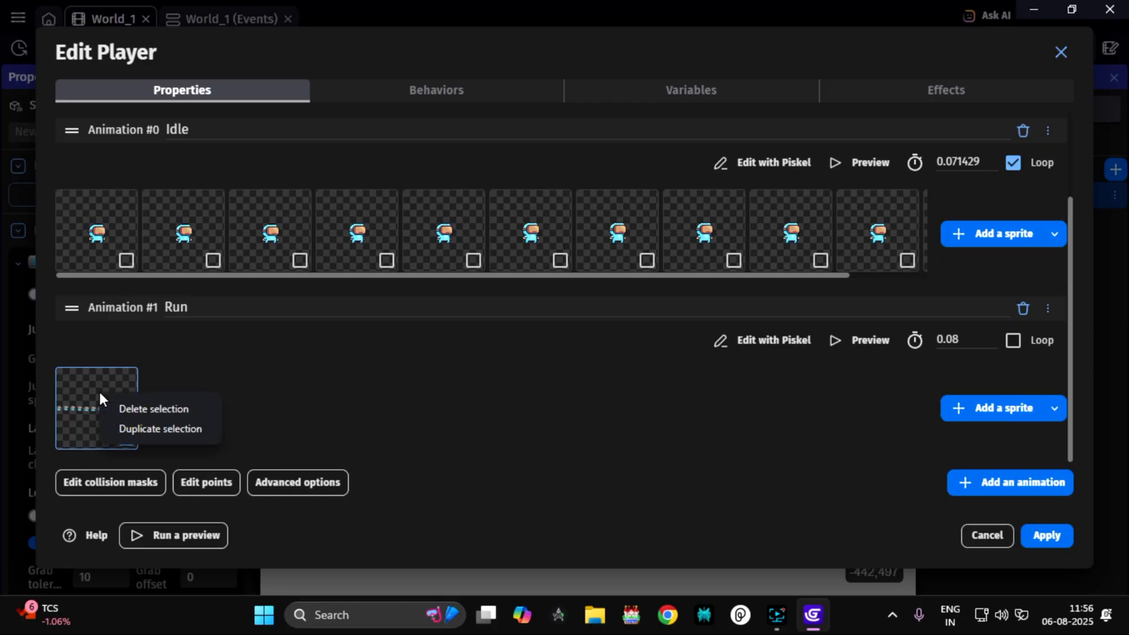
{"action": "left_click", "coordinate": [149, 413]}
- Create the Run animation with Piskel and choose Run (32x32).png from the Virtual Guy folder as the picture to import
{"action": "left_click", "coordinate": [759, 343]}
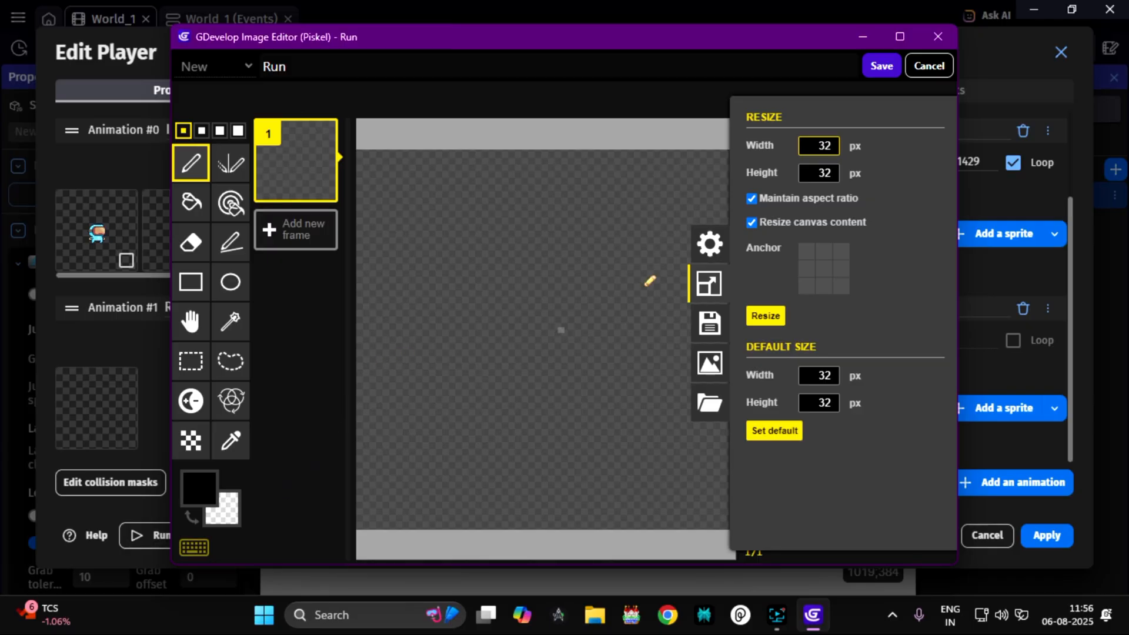
{"action": "left_click", "coordinate": [709, 402]}
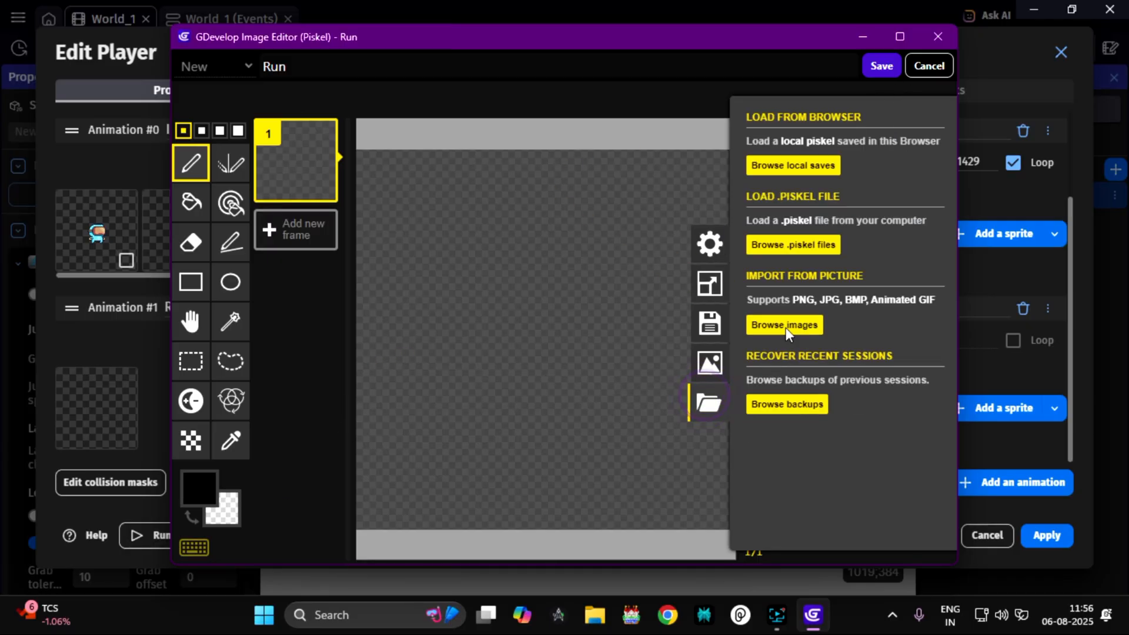
{"action": "left_click", "coordinate": [785, 327]}
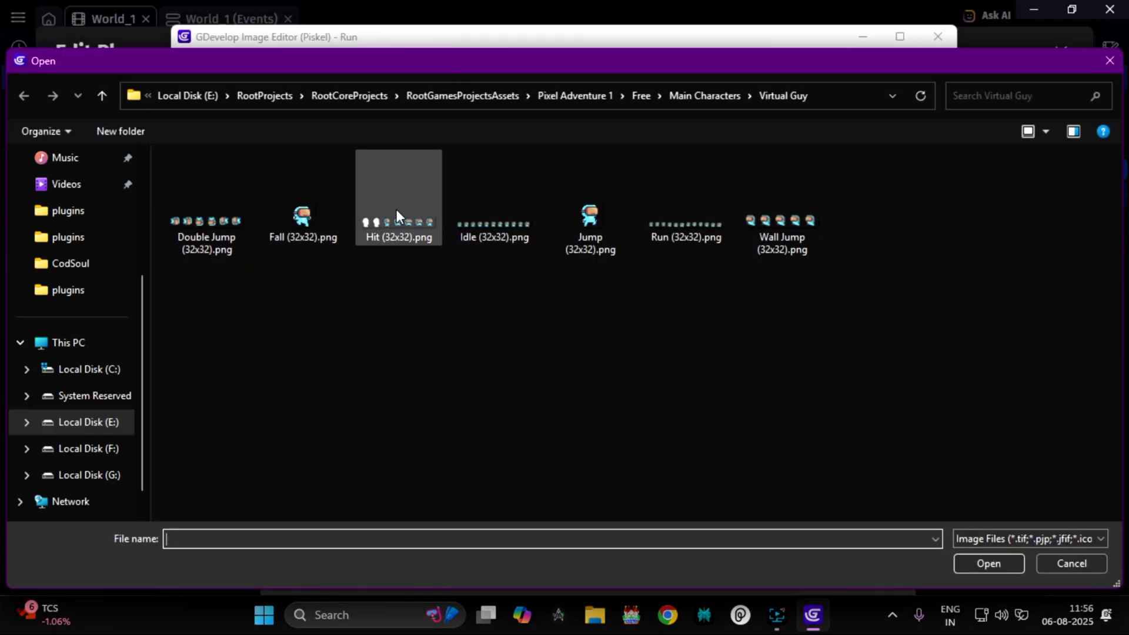
{"action": "left_click", "coordinate": [672, 203]}
{"action": "left_click", "coordinate": [971, 564]}
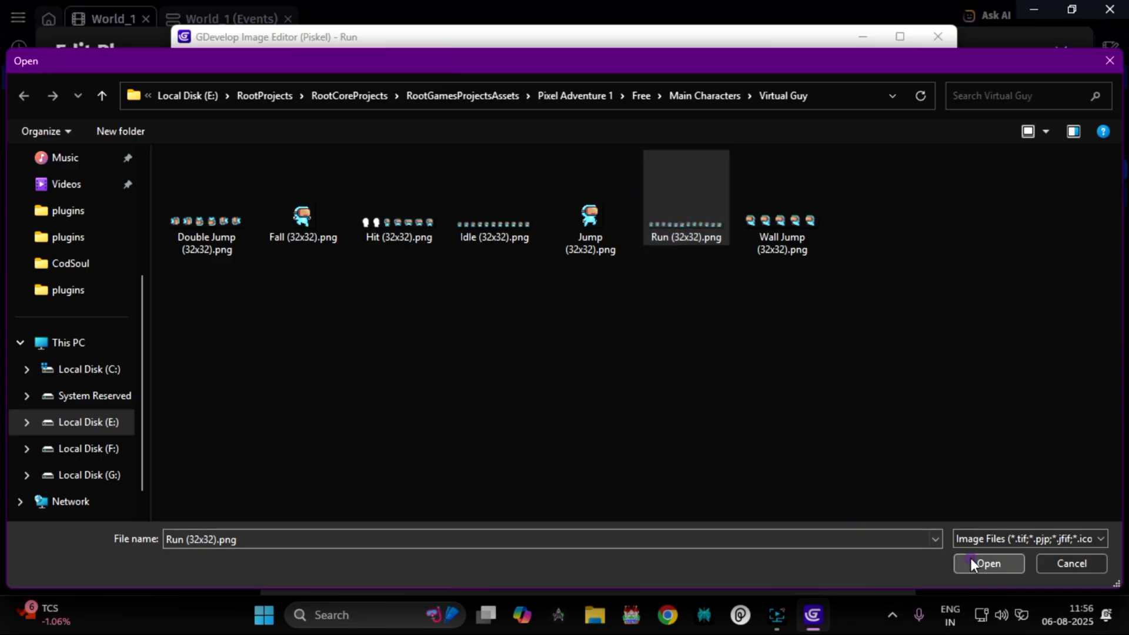
- Import the picture as a spritesheet with a 32 x 32 frame size and save the frames to the Run animation
{"action": "left_click", "coordinate": [404, 353]}
{"action": "left_click", "coordinate": [482, 376]}
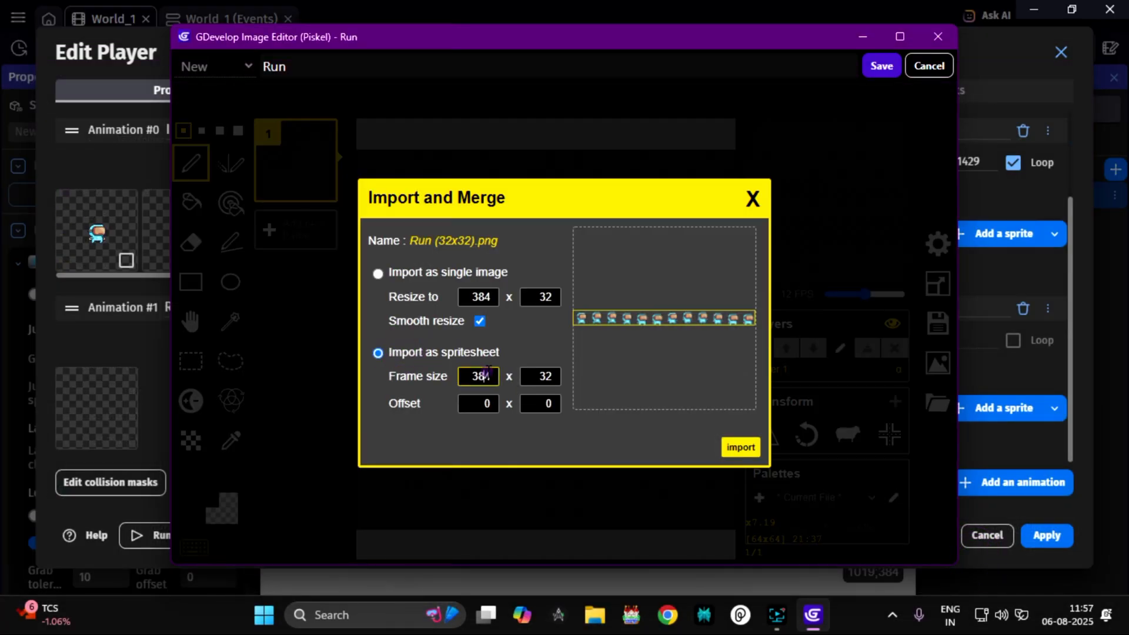
{"action": "double_click", "coordinate": [482, 376]}
{"action": "type", "text": "32"}
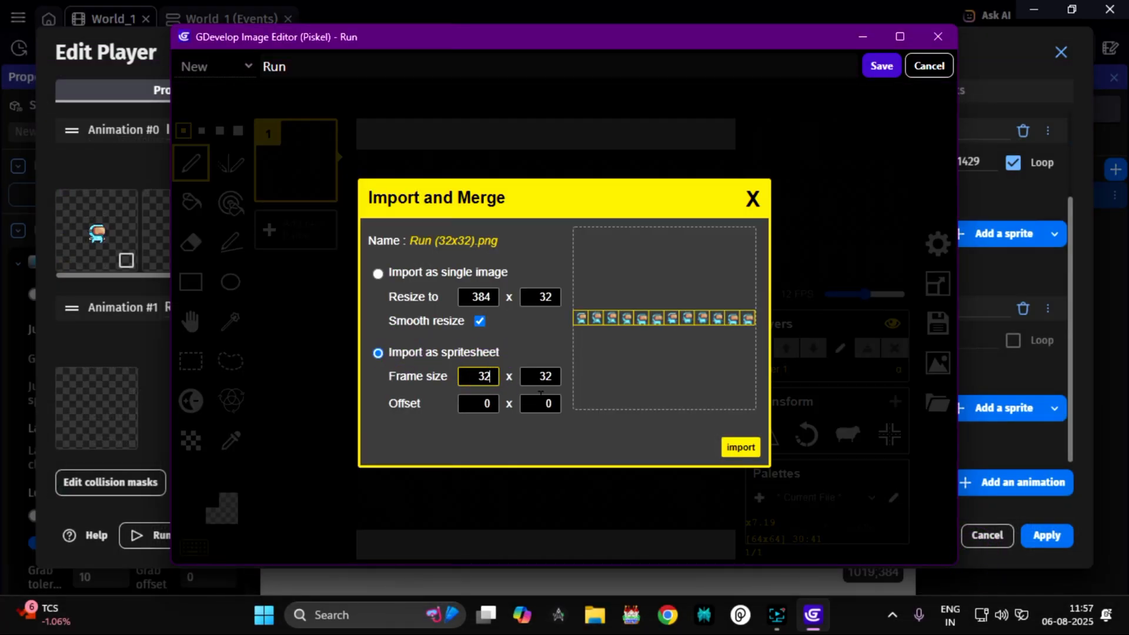
{"action": "left_click", "coordinate": [740, 448]}
{"action": "left_click", "coordinate": [602, 305]}
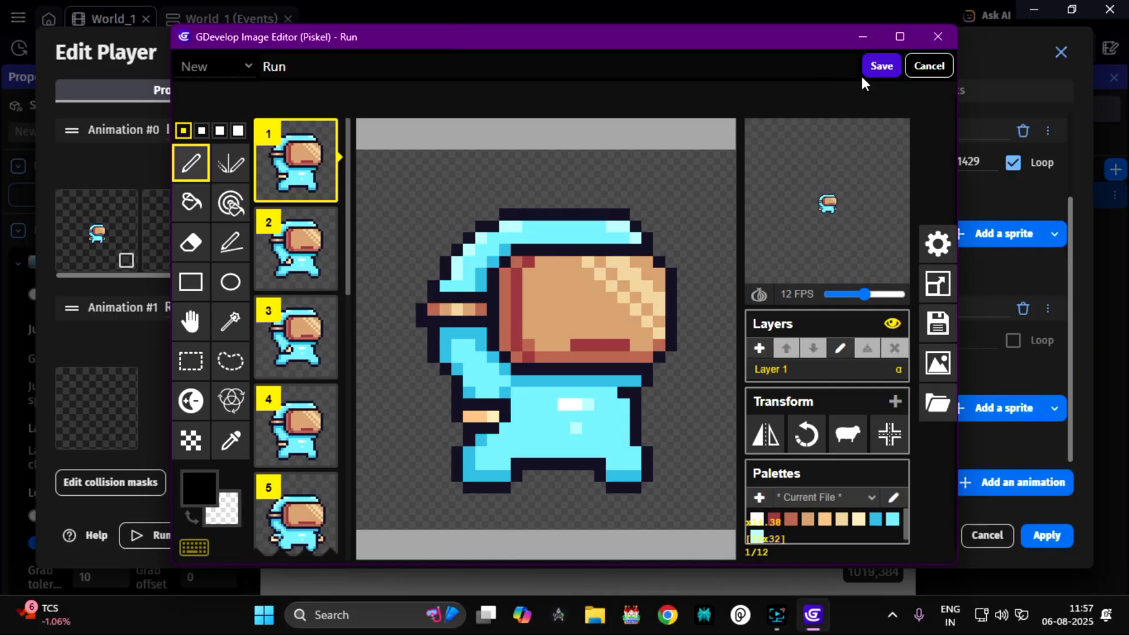
{"action": "left_click", "coordinate": [879, 66]}
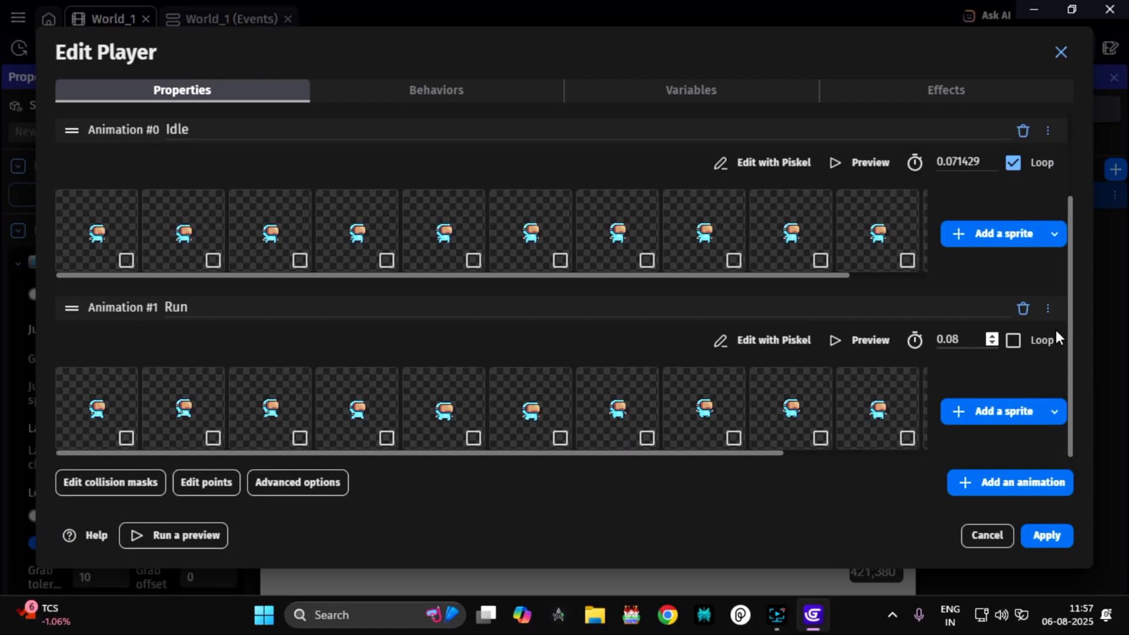
- Turn on looping for the Run animation and set its playback speed to 14 FPS in its preview
{"action": "left_click", "coordinate": [1017, 347]}
{"action": "left_click", "coordinate": [863, 340]}
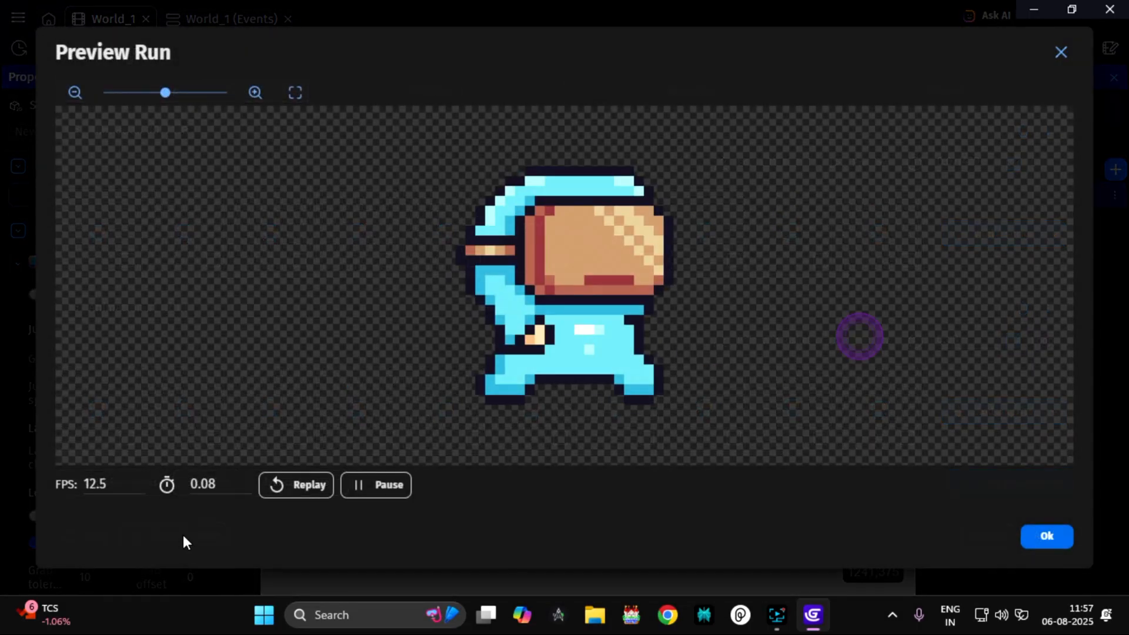
{"action": "double_click", "coordinate": [109, 480]}
{"action": "type", "text": "14"}
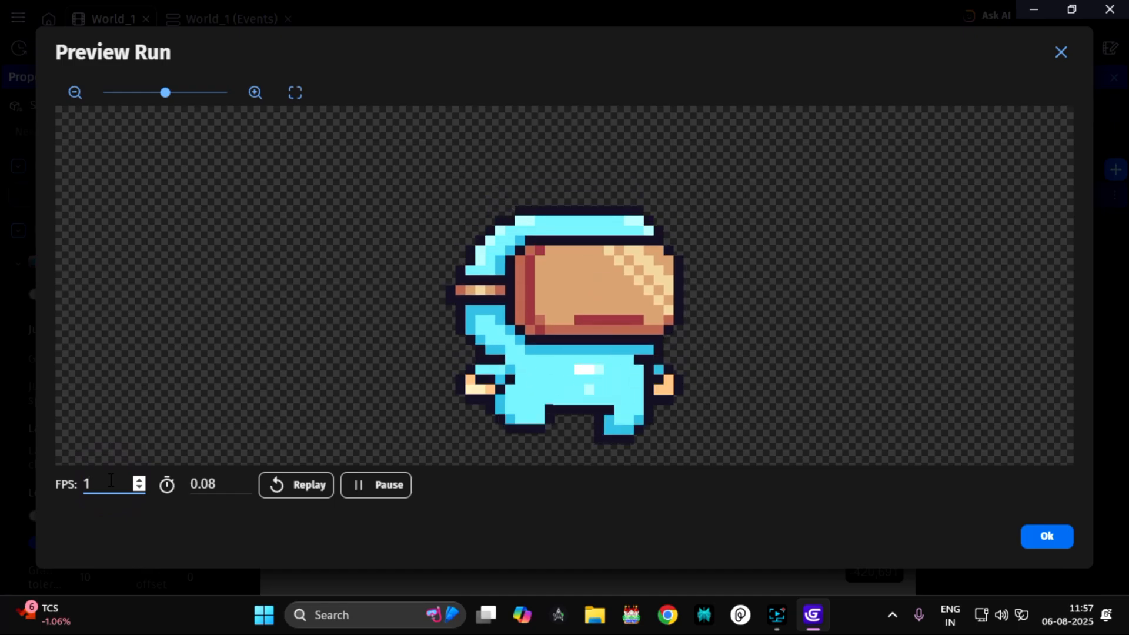
{"action": "left_click", "coordinate": [174, 533]}
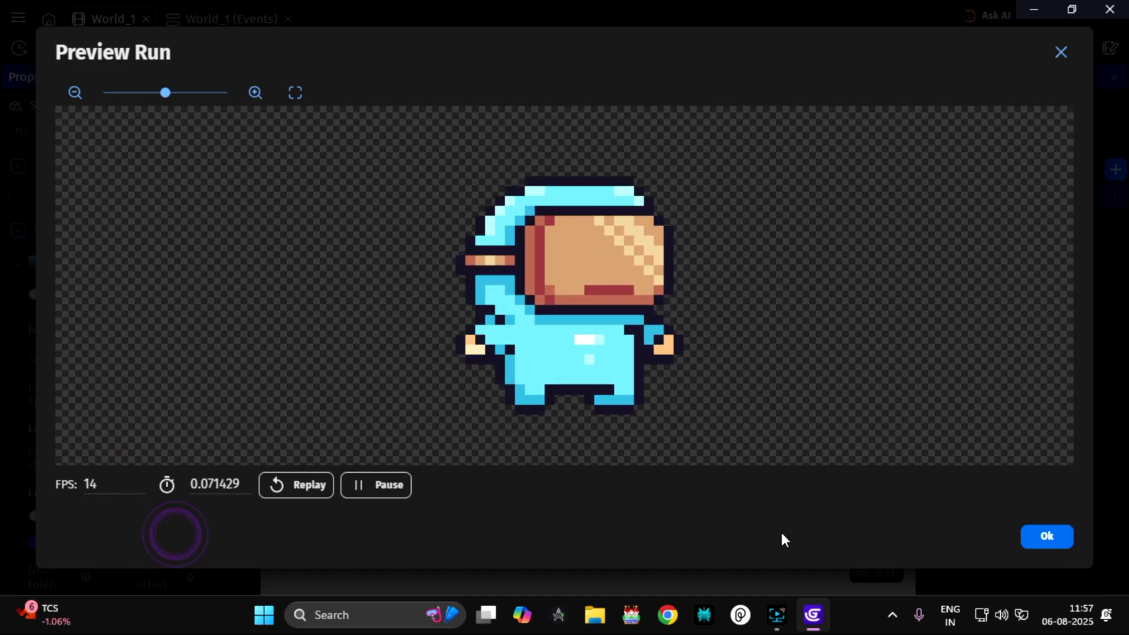
{"action": "left_click", "coordinate": [1045, 537]}
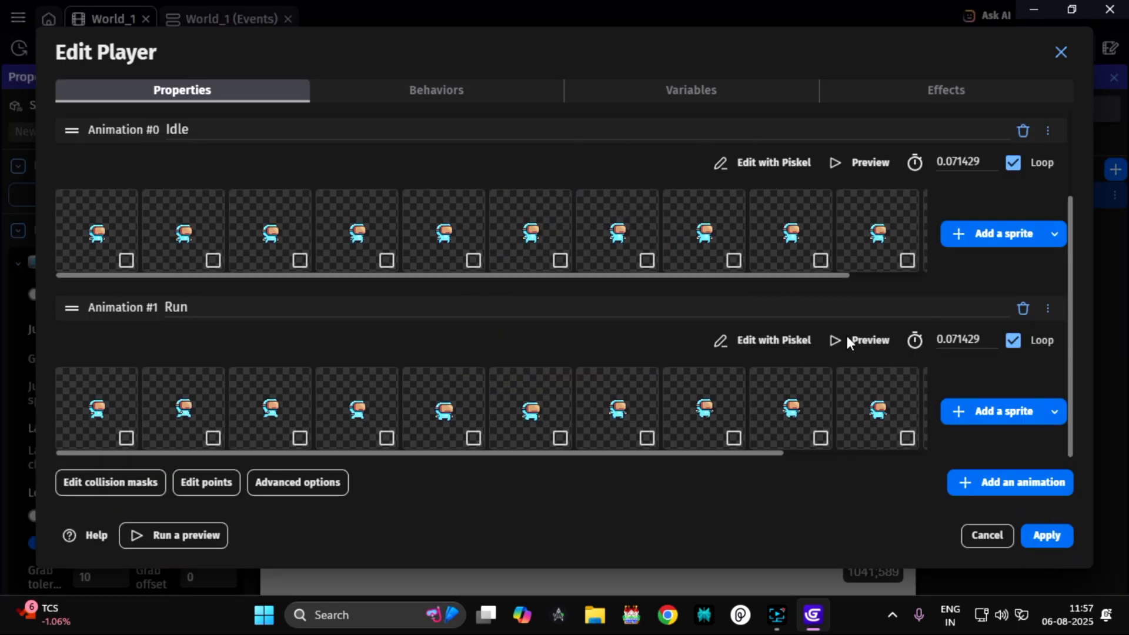
- Apply the Player edits and place a Player instance in the upper part of the World_1 scene
{"action": "left_click", "coordinate": [1047, 536]}
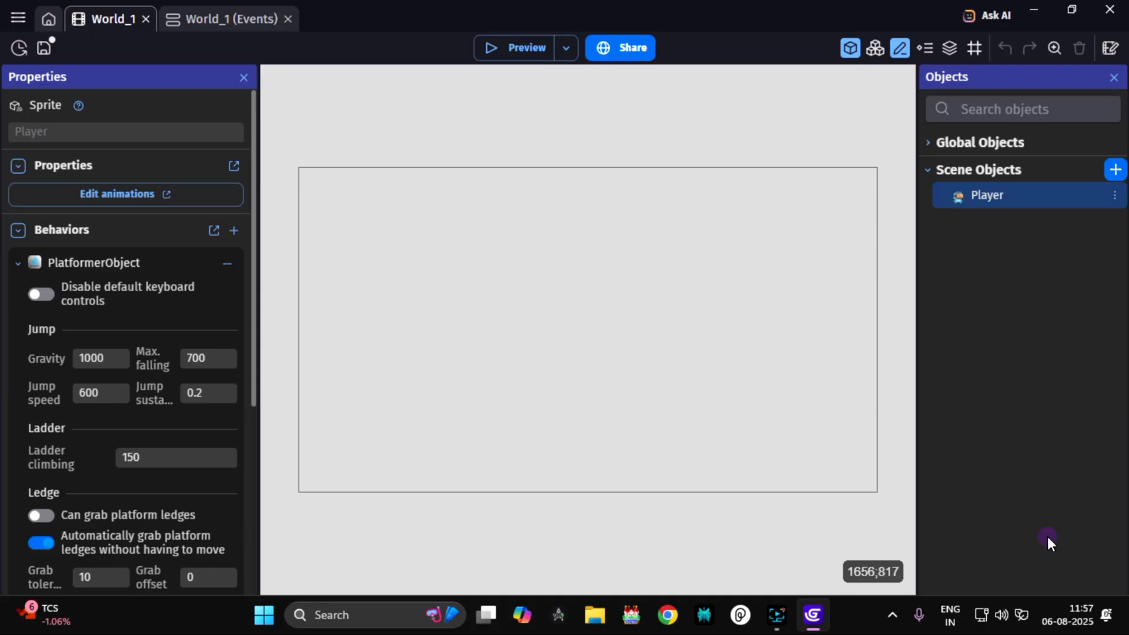
{"action": "left_click", "coordinate": [486, 272]}
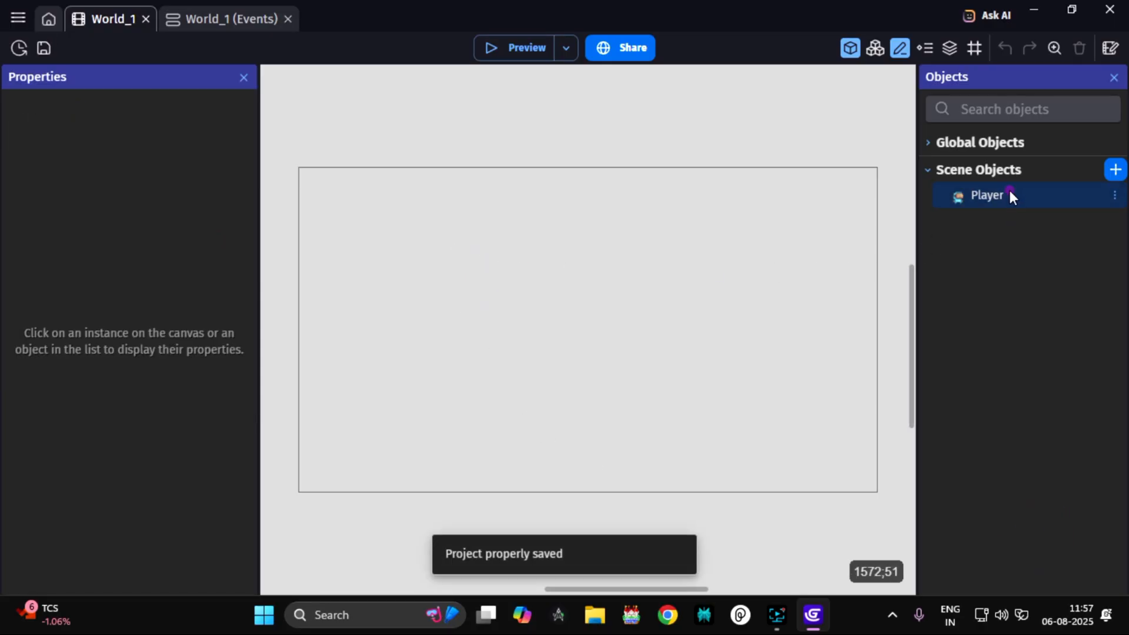
{"action": "left_click_drag", "start_coordinate": [1009, 187], "coordinate": [450, 253]}
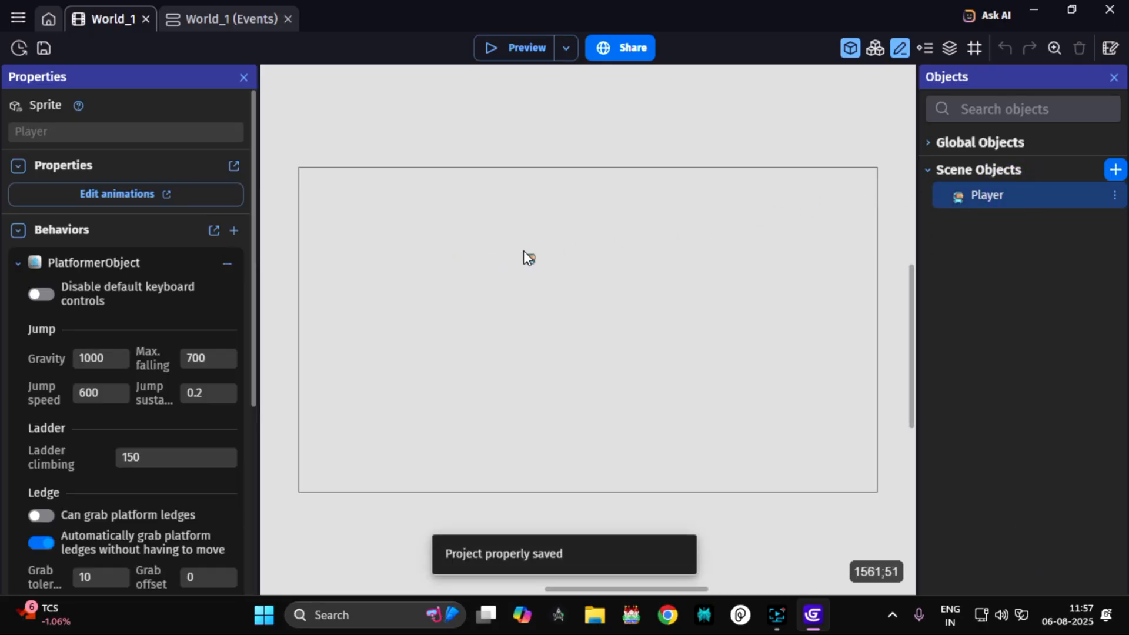
{"action": "left_click_drag", "start_coordinate": [523, 250], "coordinate": [524, 251]}
- Preview the game to check how Player behaves in the empty scene, and close the preview
{"action": "left_click", "coordinate": [510, 48]}
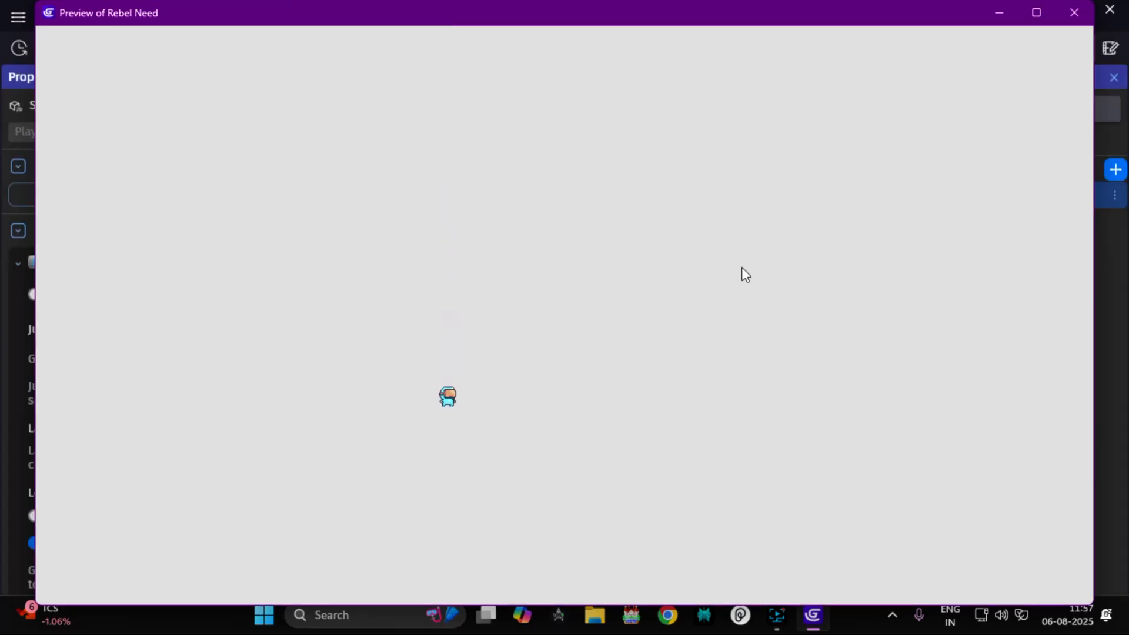
{"action": "left_click", "coordinate": [1074, 13]}
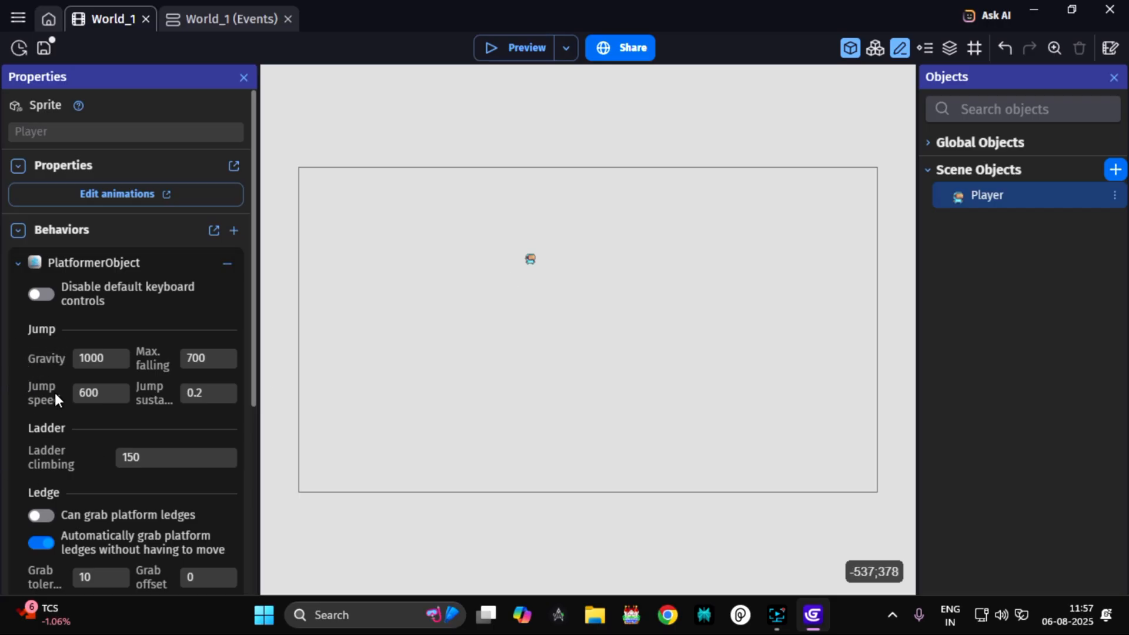
- Set the gravity of Player's PlatformerObject behavior to 0
{"action": "left_click", "coordinate": [29, 360]}
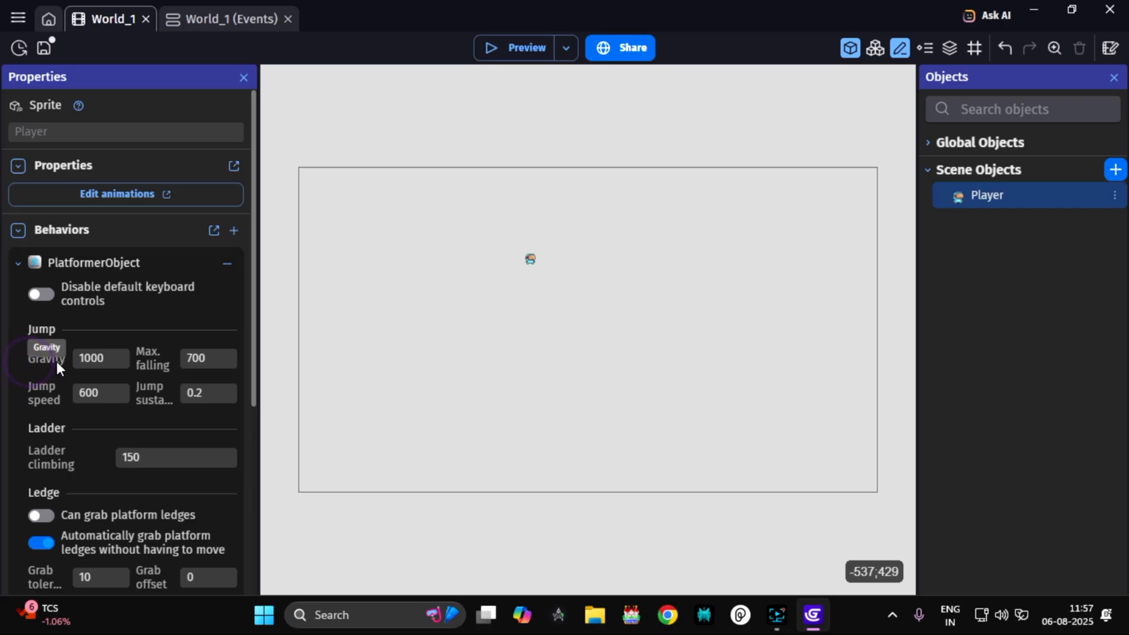
{"action": "double_click", "coordinate": [76, 357]}
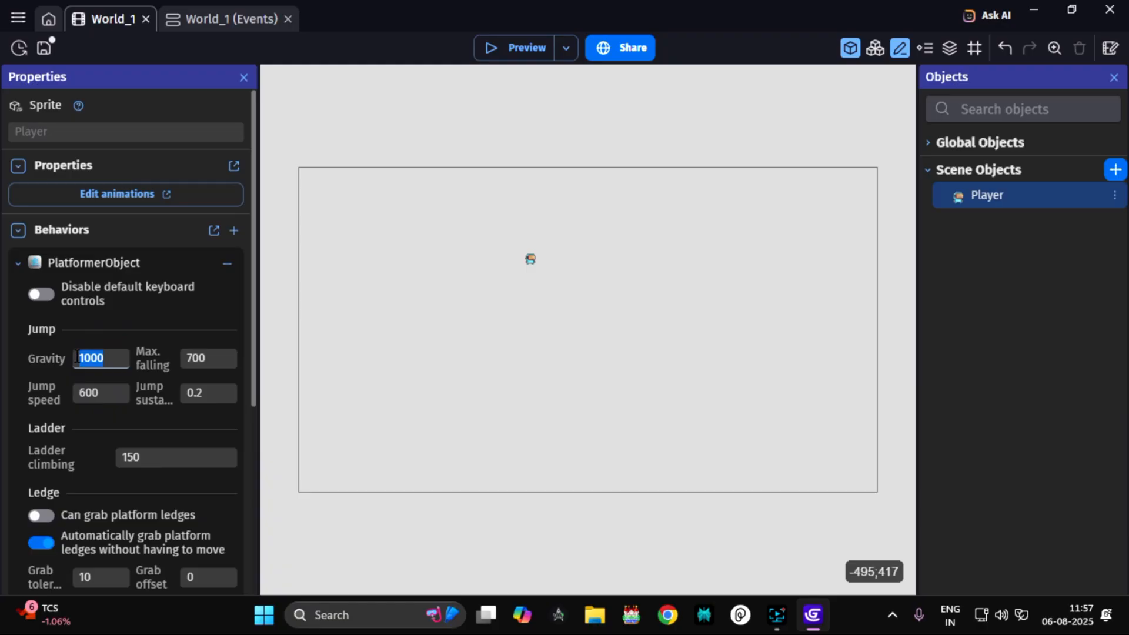
{"action": "key", "text": "BackSpace"}
{"action": "type", "text": "0"}
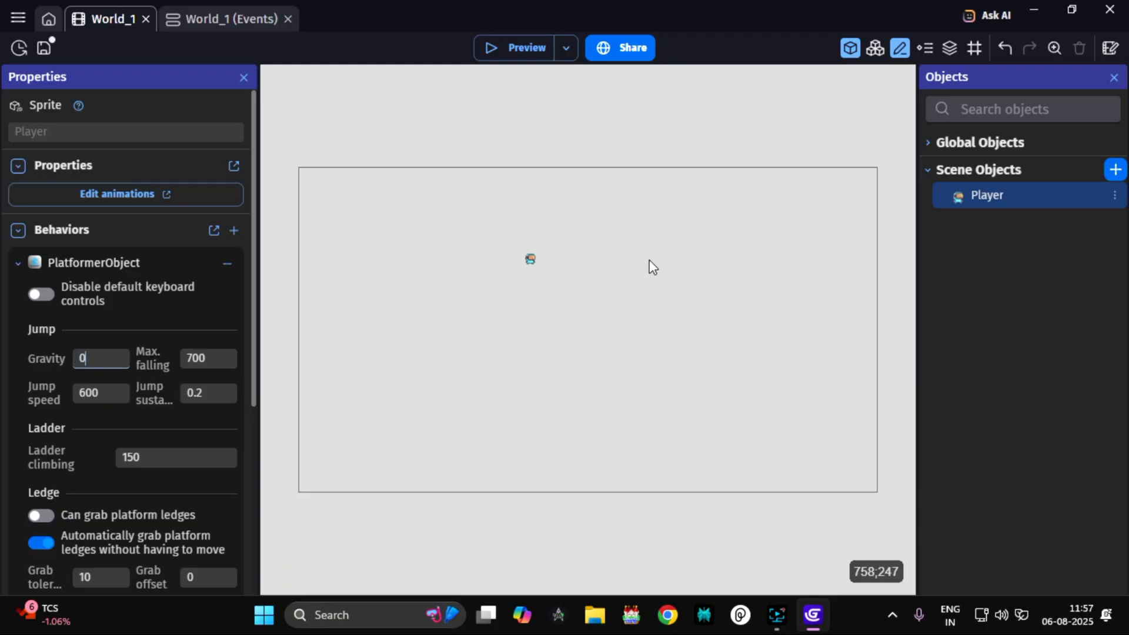
- Preview the game with zero gravity, move Player right and left, and close the preview
{"action": "left_click", "coordinate": [508, 49]}
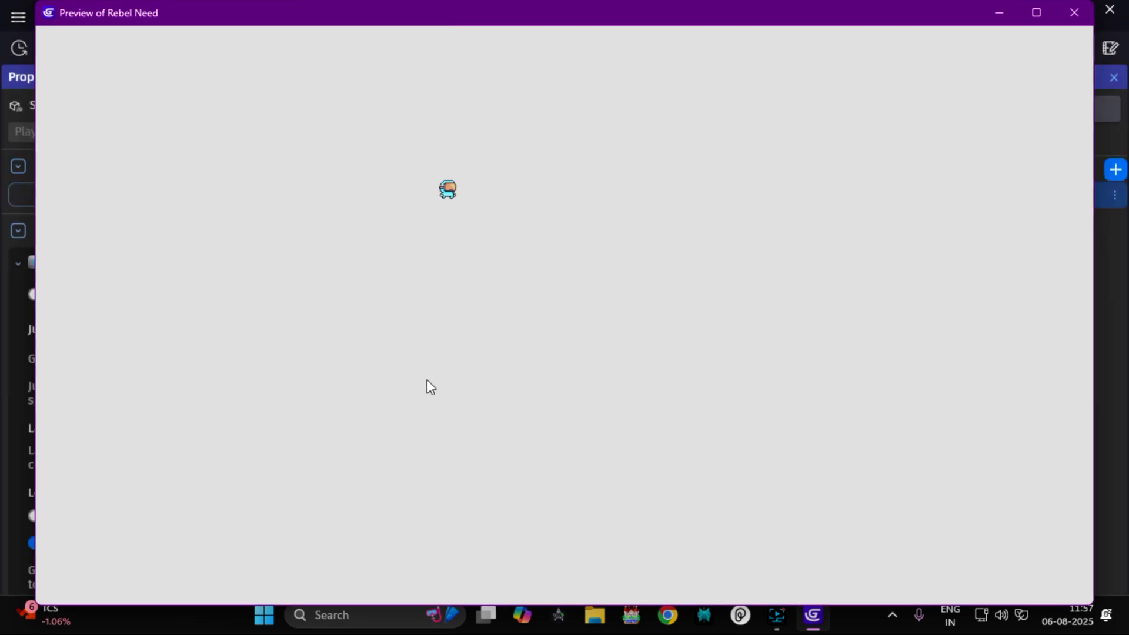
{"action": "left_click", "coordinate": [461, 199]}
{"action": "key", "text": "Right"}
{"action": "key", "text": "Left"}
{"action": "key", "text": "Right"}
{"action": "left_click", "coordinate": [1074, 12]}
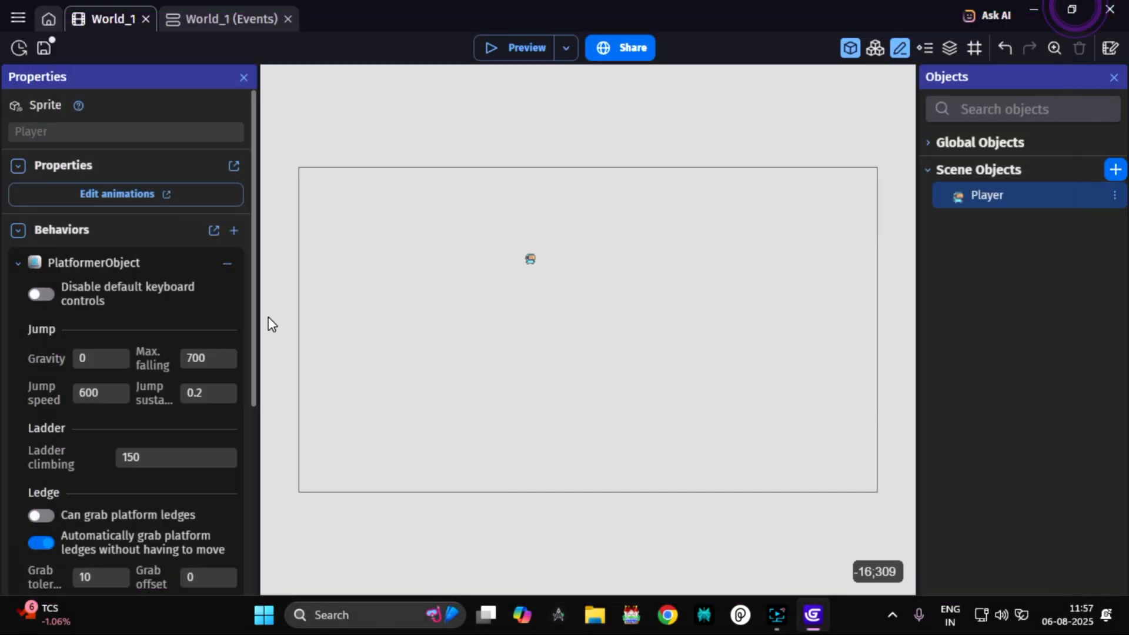
- Restore the gravity of Player's PlatformerObject behavior to 1000
{"action": "double_click", "coordinate": [109, 363]}
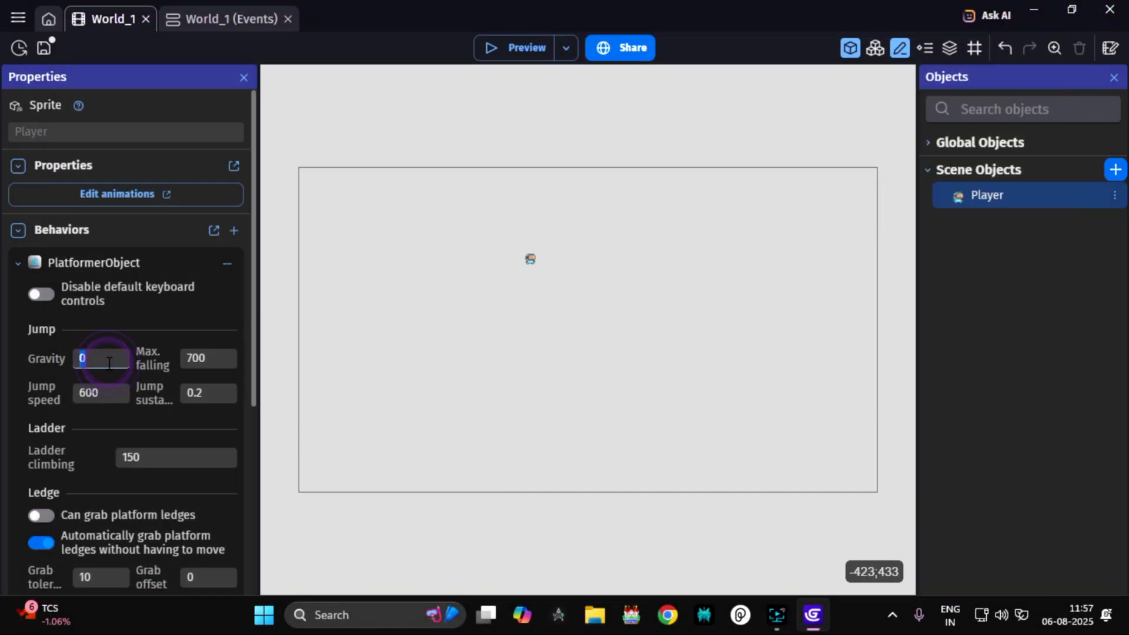
{"action": "type", "text": "1000"}
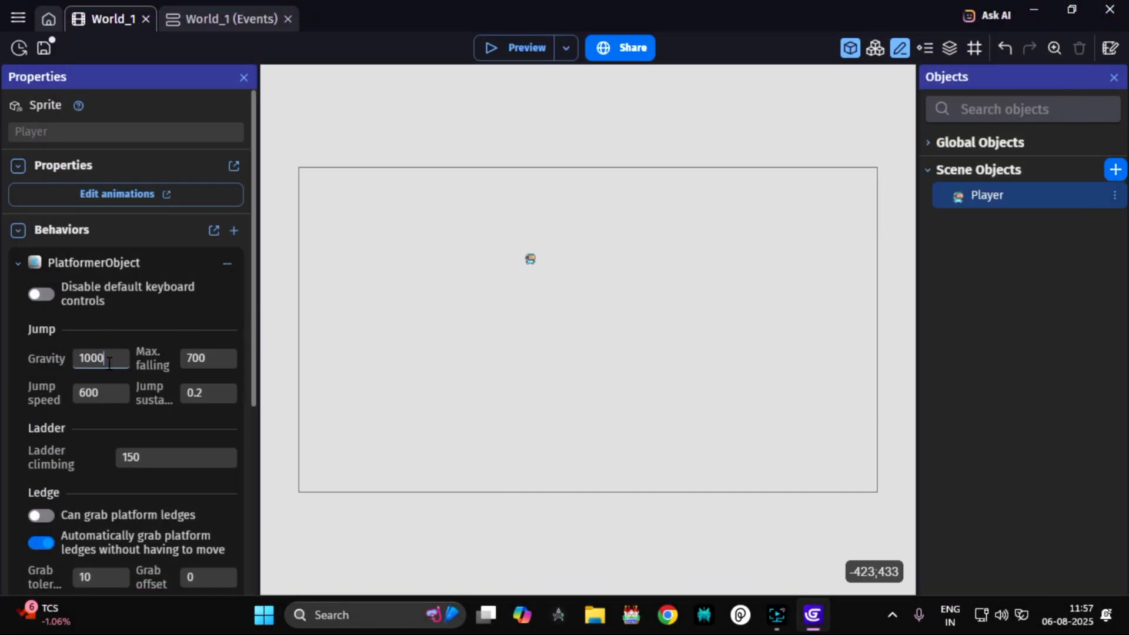
- Add a new tile map object to the scene, created from scratch
{"action": "left_click", "coordinate": [535, 266]}
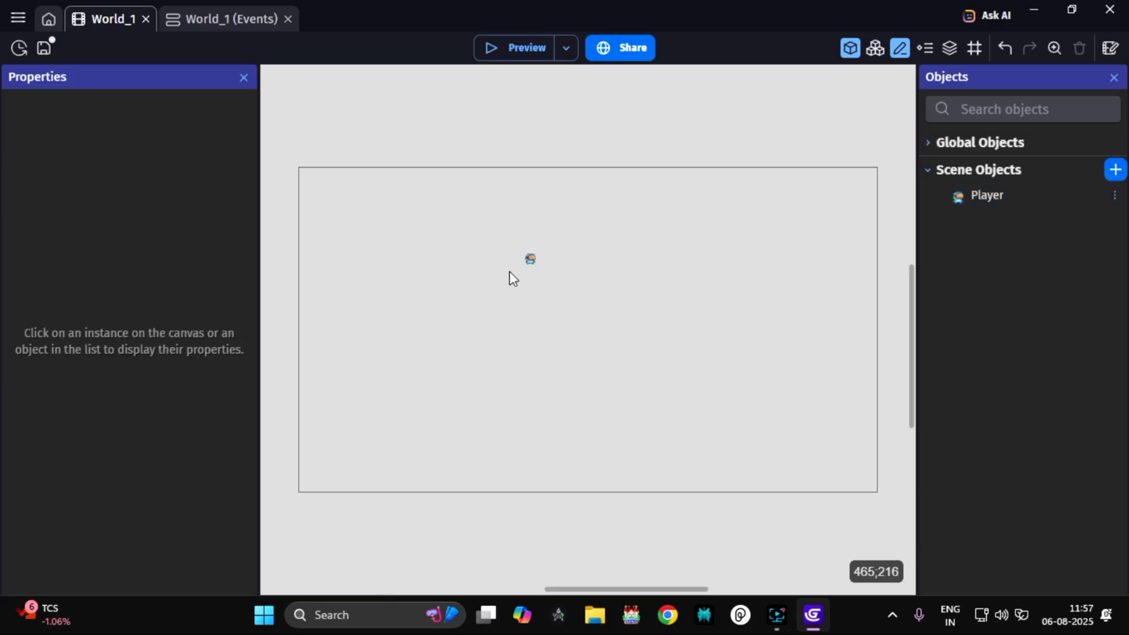
{"action": "left_click", "coordinate": [532, 259]}
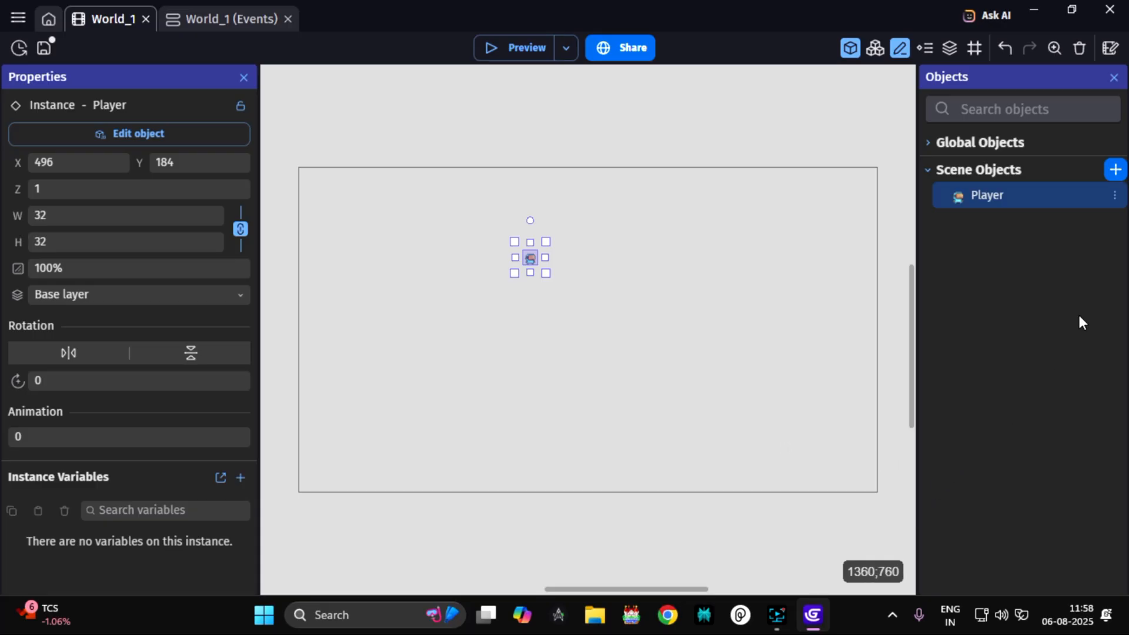
{"action": "left_click", "coordinate": [1115, 171]}
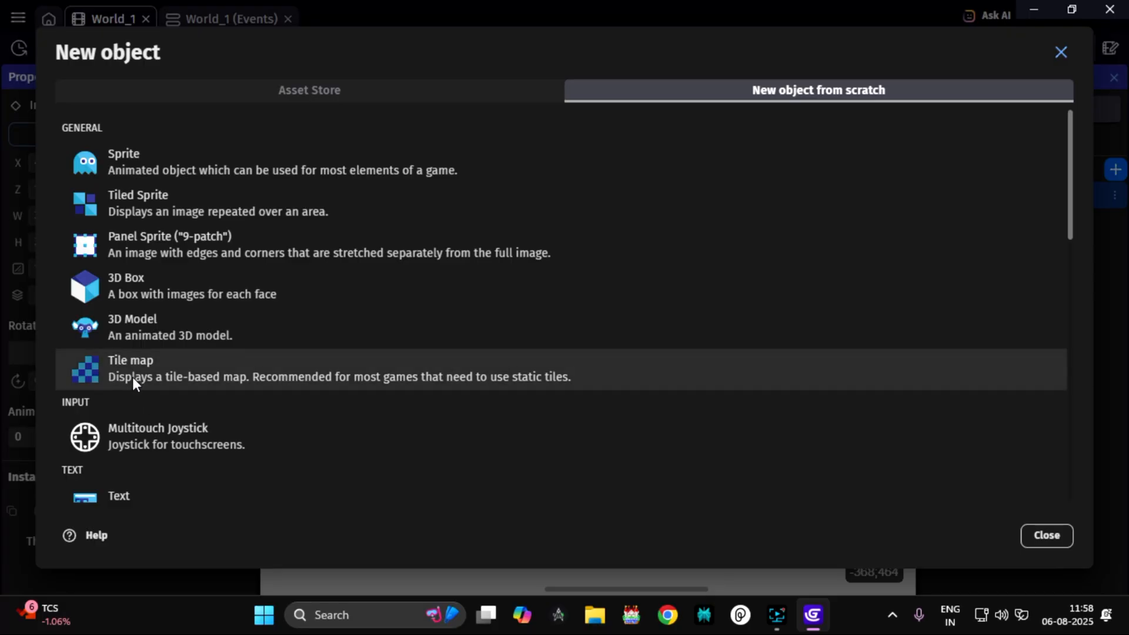
{"action": "left_click", "coordinate": [133, 376]}
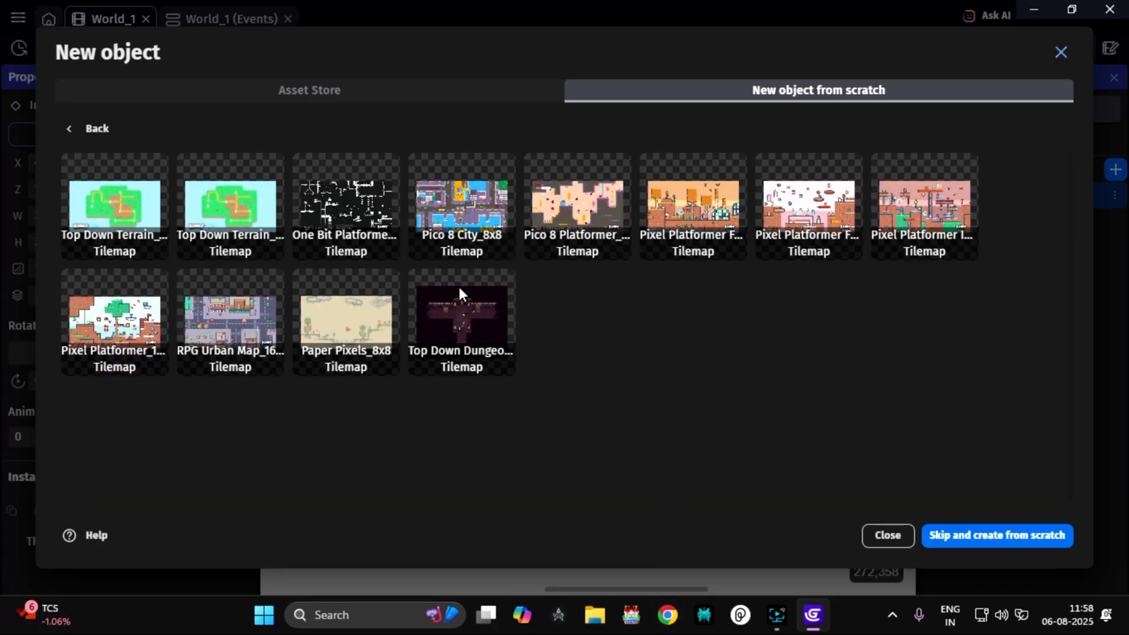
{"action": "left_click", "coordinate": [978, 538]}
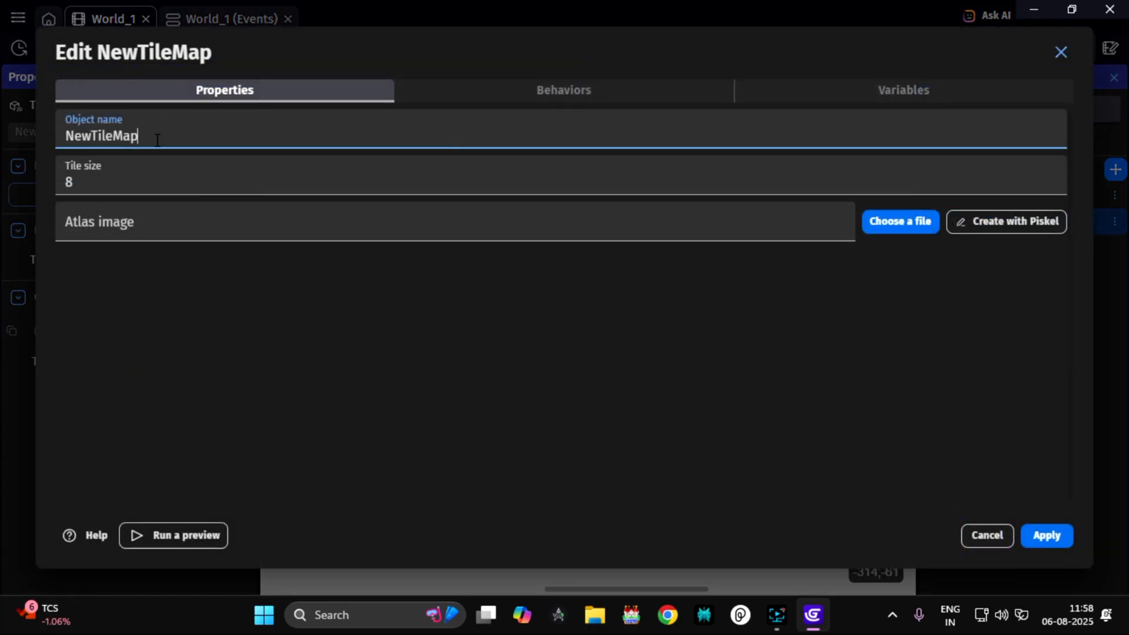
{"action": "double_click", "coordinate": [154, 136]}
{"action": "double_click", "coordinate": [88, 180]}
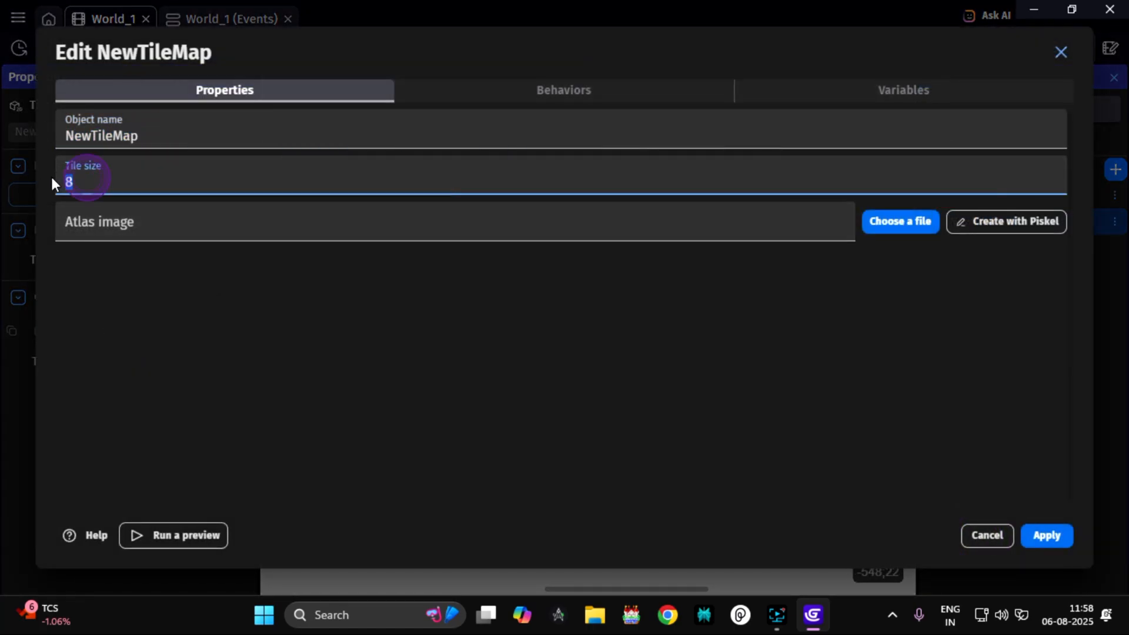
- Load Terrain (16x16).png from the Free > Terrain asset folder as the tile map's atlas image, copying it into the project folder
{"action": "left_click", "coordinate": [129, 221]}
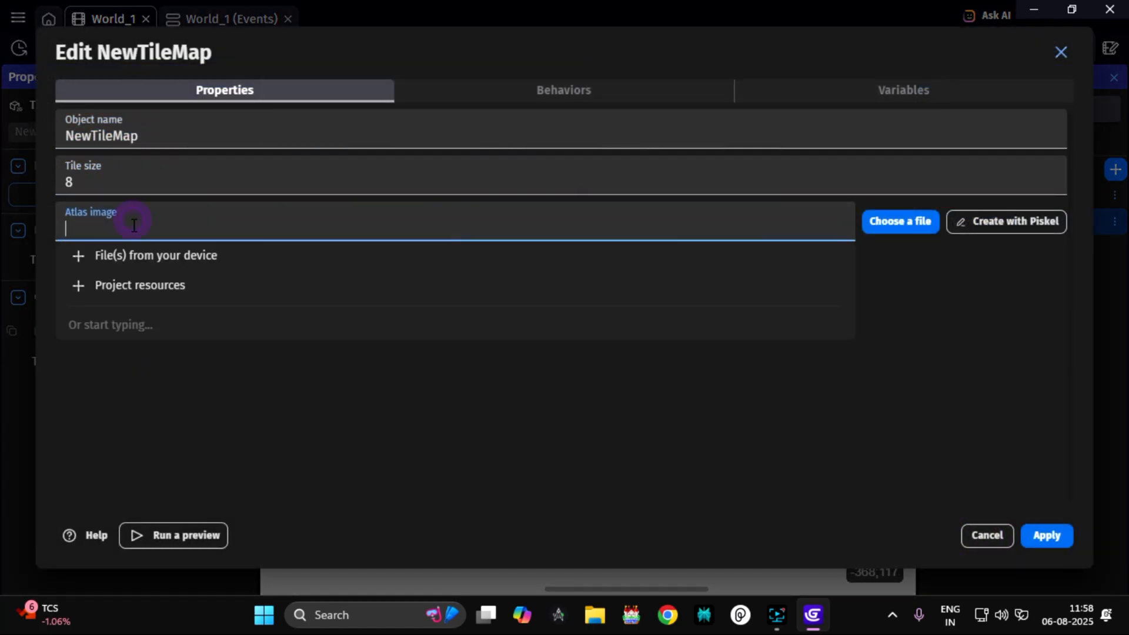
{"action": "left_click", "coordinate": [154, 260]}
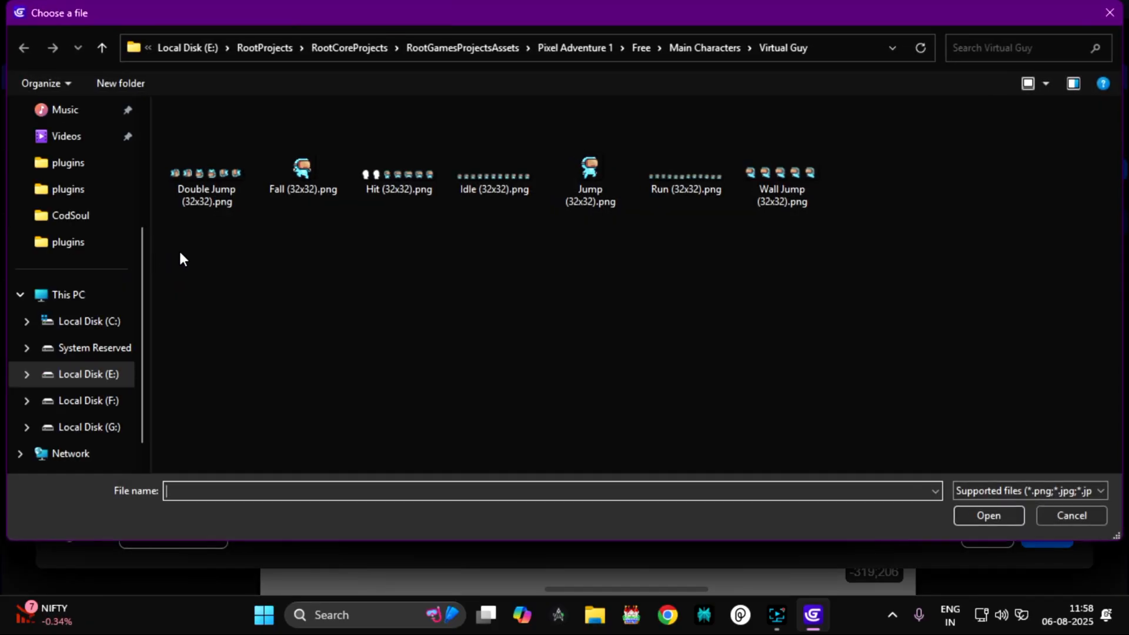
{"action": "left_click", "coordinate": [640, 47]}
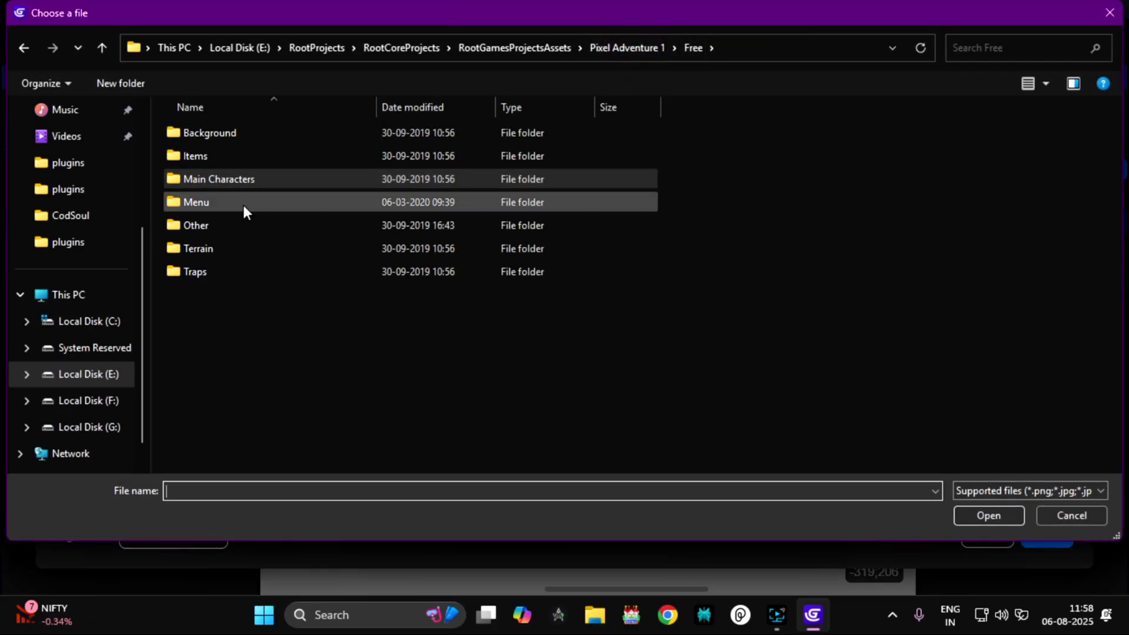
{"action": "double_click", "coordinate": [231, 248]}
{"action": "left_click", "coordinate": [212, 146]}
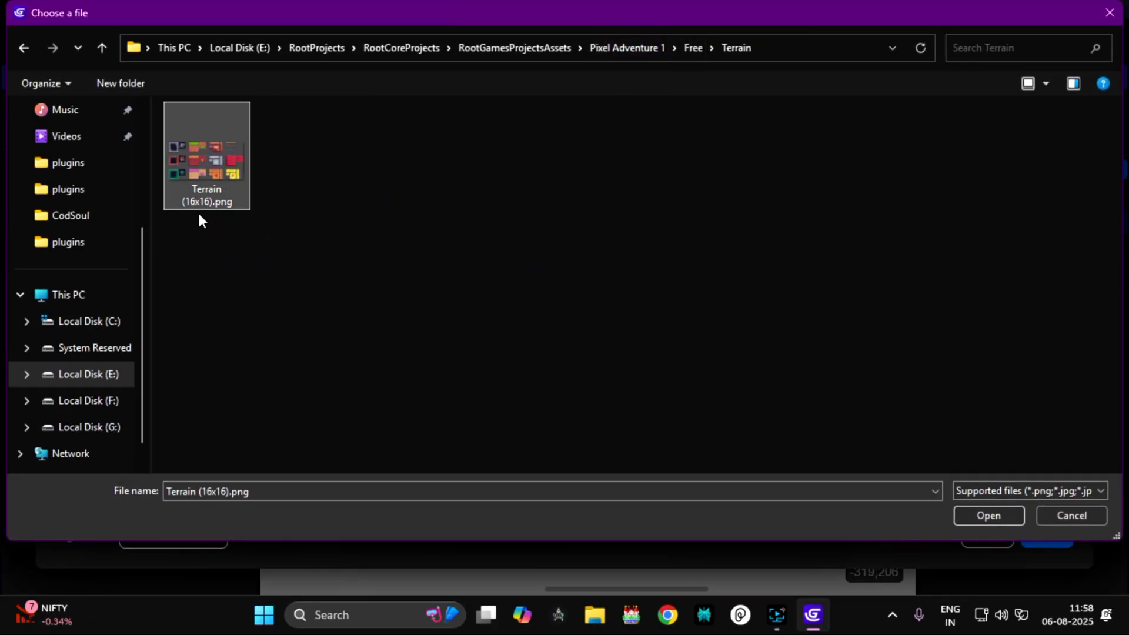
{"action": "left_click", "coordinate": [989, 516]}
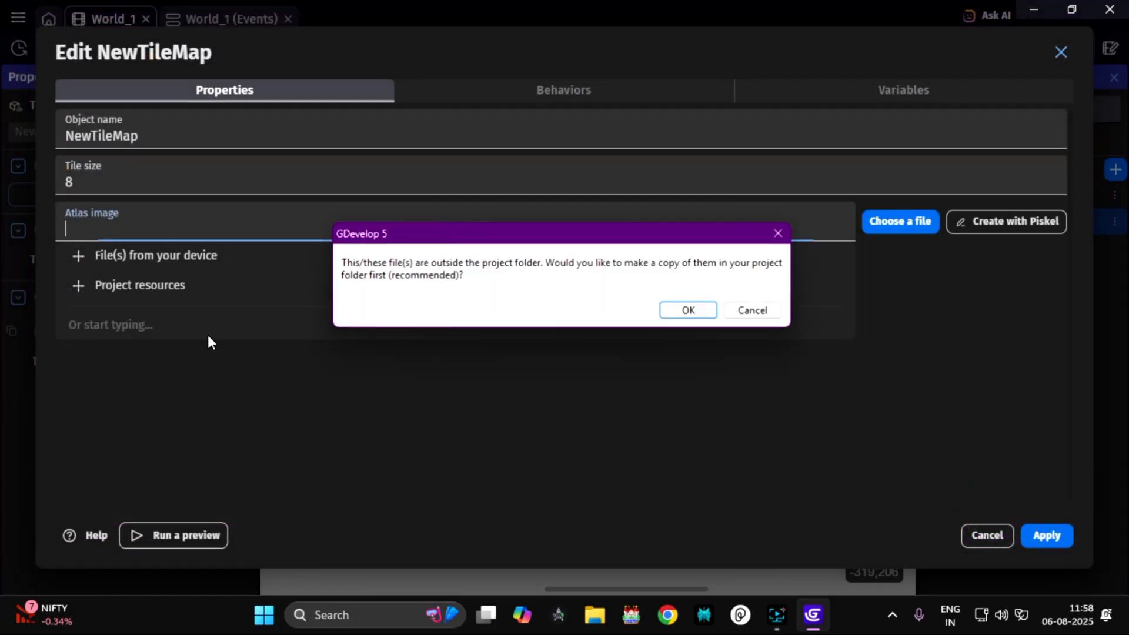
{"action": "left_click", "coordinate": [692, 310]}
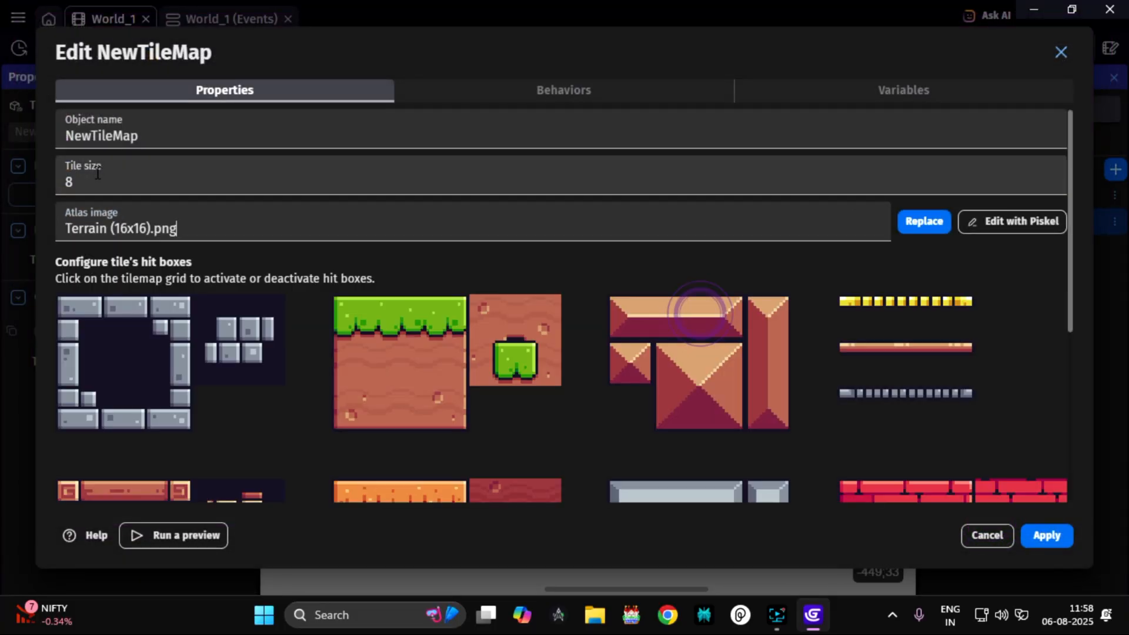
- Set the tile map's tile size to 16, rename the object Ground, and save the project
{"action": "double_click", "coordinate": [97, 179]}
{"action": "type", "text": "1"}
{"action": "type", "text": "6"}
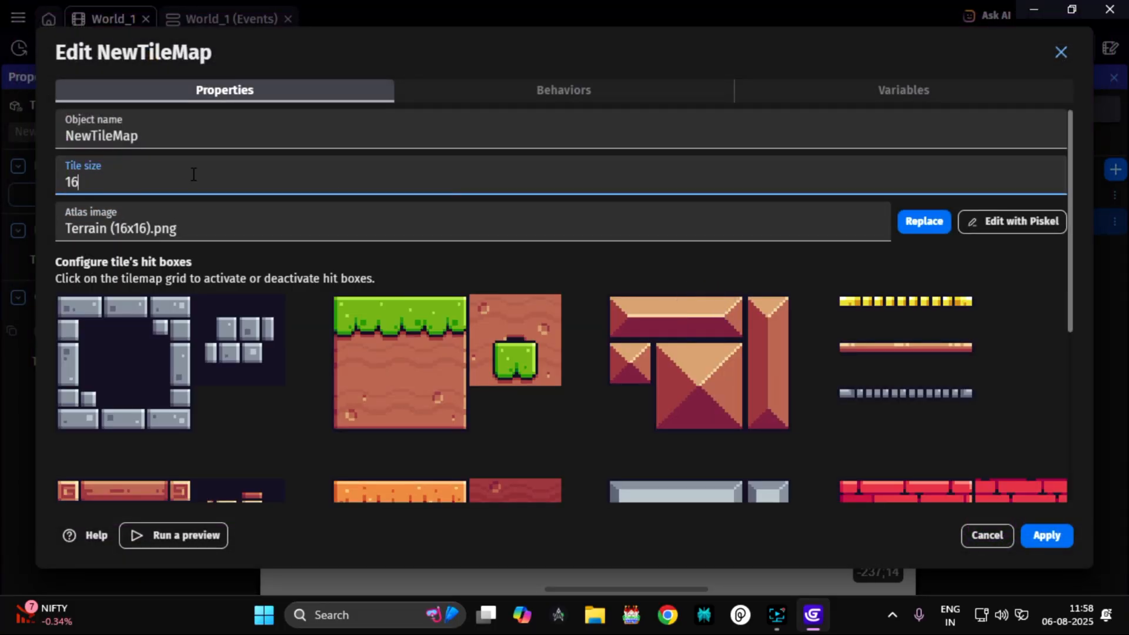
{"action": "left_click_drag", "start_coordinate": [166, 135], "coordinate": [64, 124]}
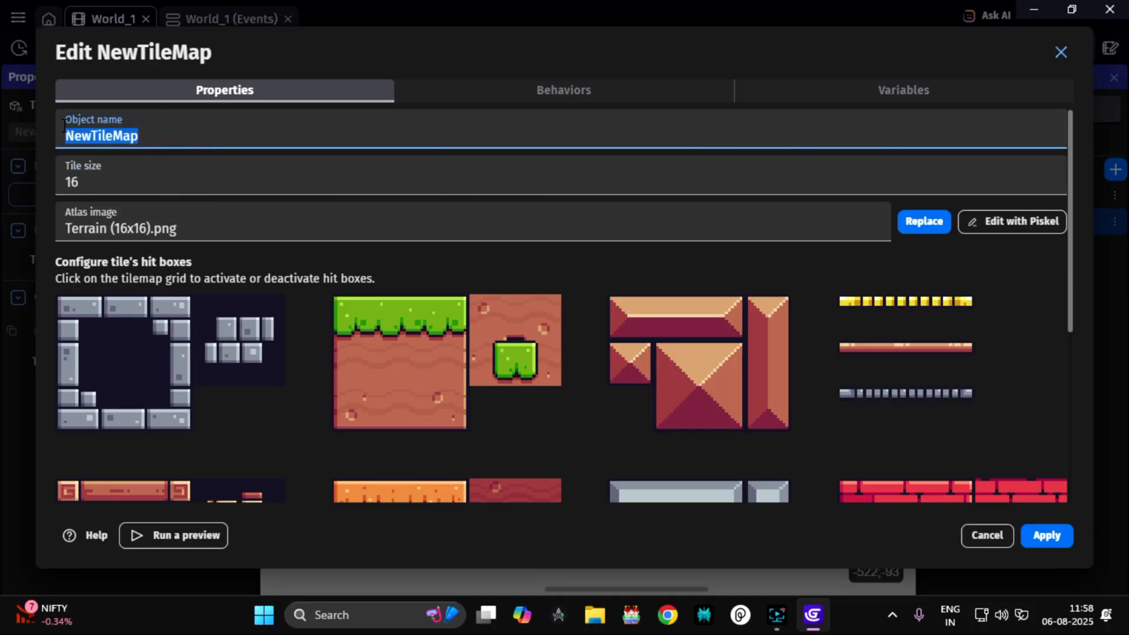
{"action": "type", "text": "Ground"}
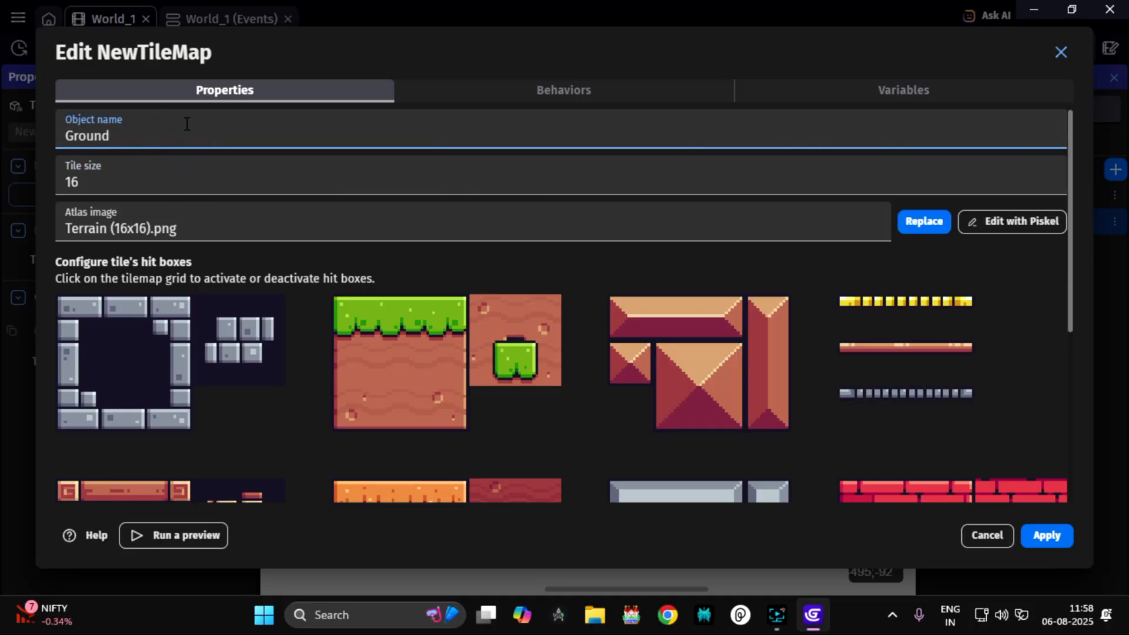
{"action": "key", "text": "ctrl+s"}
- Toggle the hit boxes of the three green grass-top tiles in Ground's atlas and toggle them back
{"action": "left_click_drag", "start_coordinate": [355, 317], "coordinate": [442, 323]}
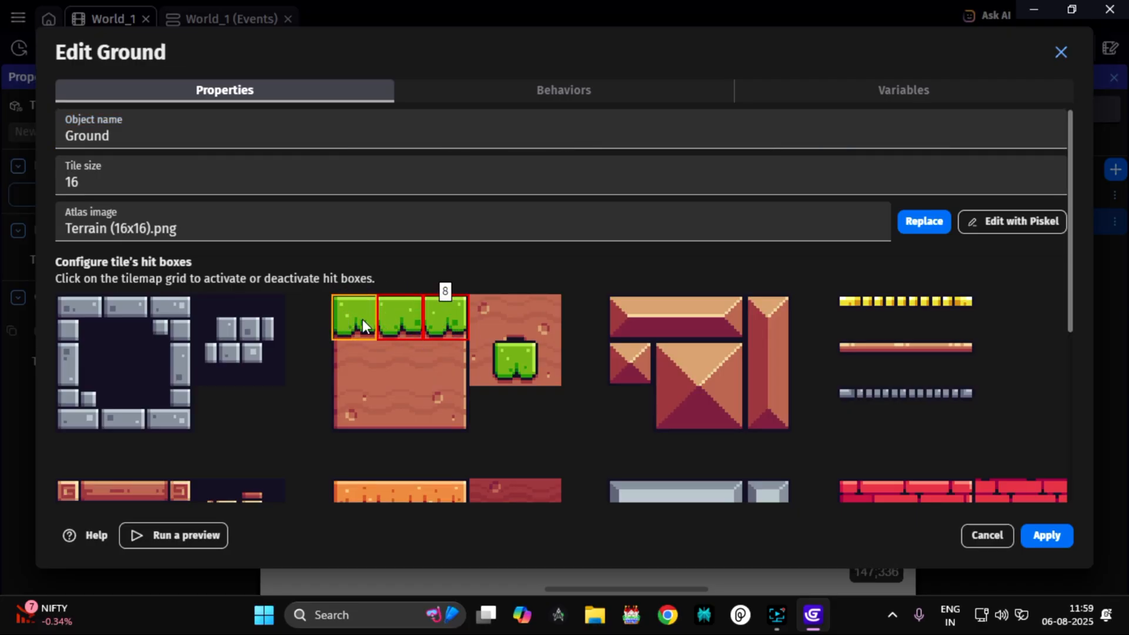
{"action": "left_click_drag", "start_coordinate": [362, 319], "coordinate": [397, 315]}
{"action": "left_click", "coordinate": [450, 319]}
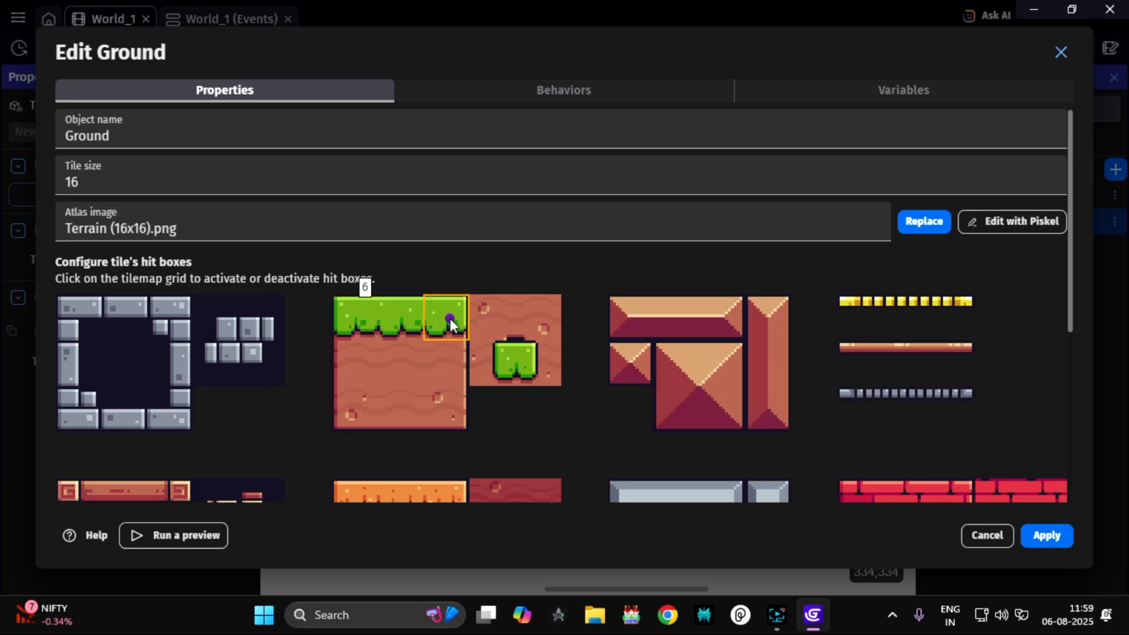
- Add the Platform behavior to Ground, apply the object's settings, and save the project
{"action": "left_click", "coordinate": [566, 89]}
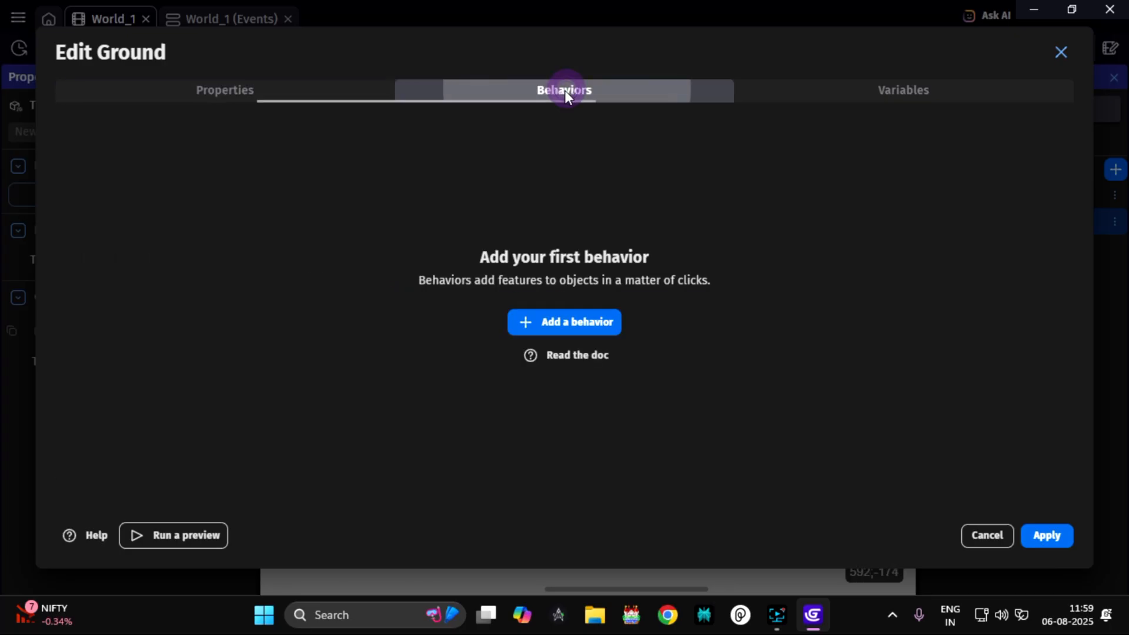
{"action": "left_click", "coordinate": [563, 325]}
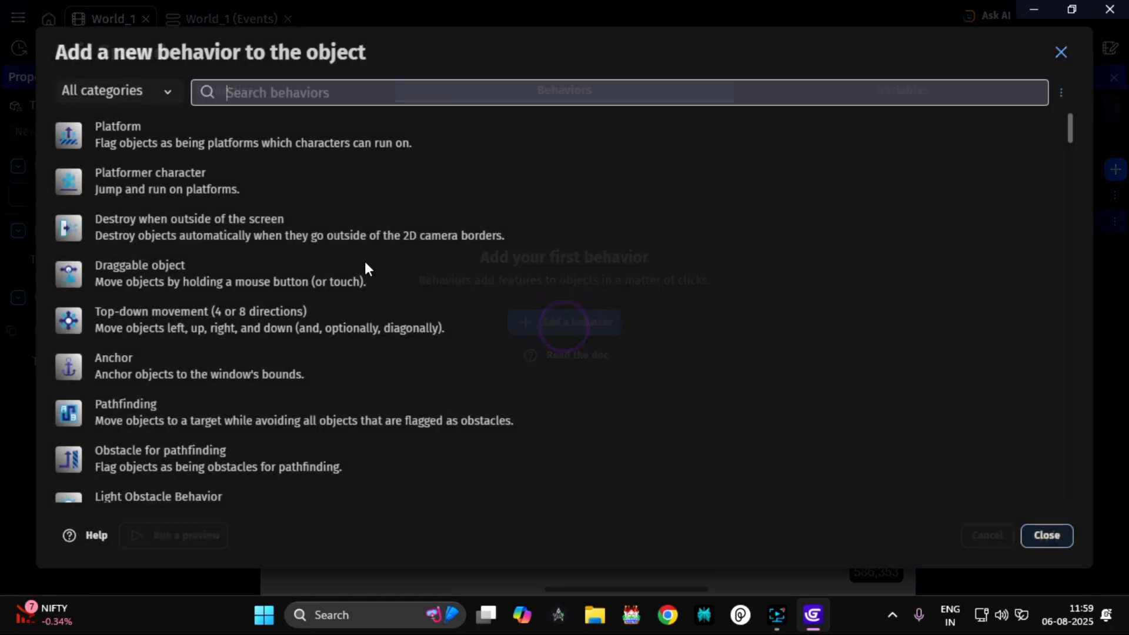
{"action": "left_click", "coordinate": [186, 135]}
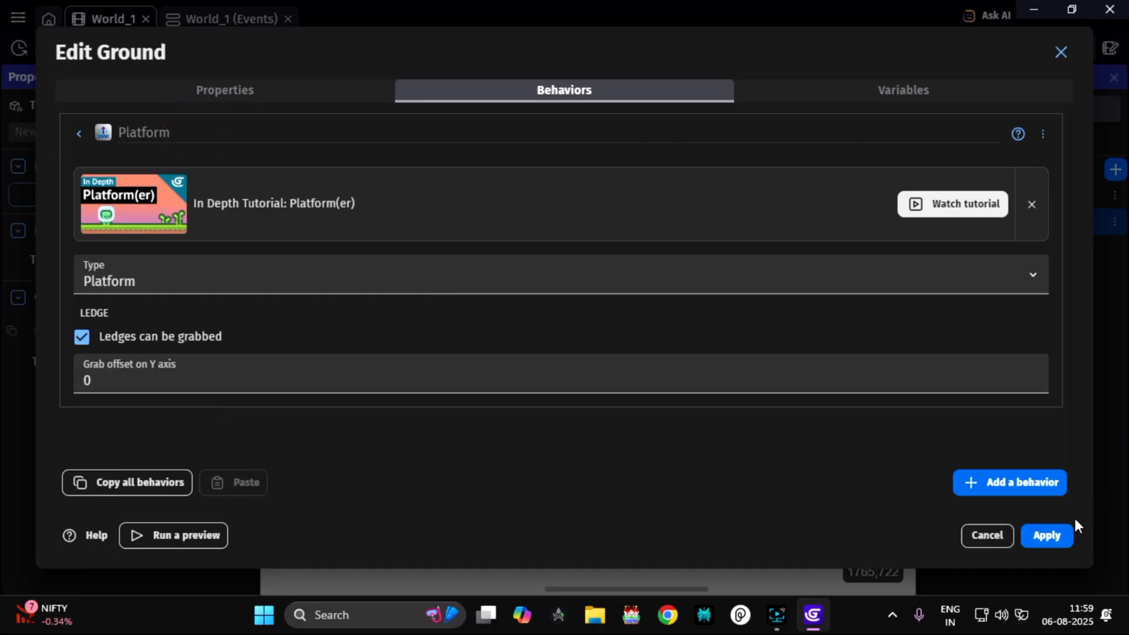
{"action": "left_click", "coordinate": [1063, 534]}
{"action": "left_click", "coordinate": [675, 317]}
{"action": "key", "text": "ctrl+s"}
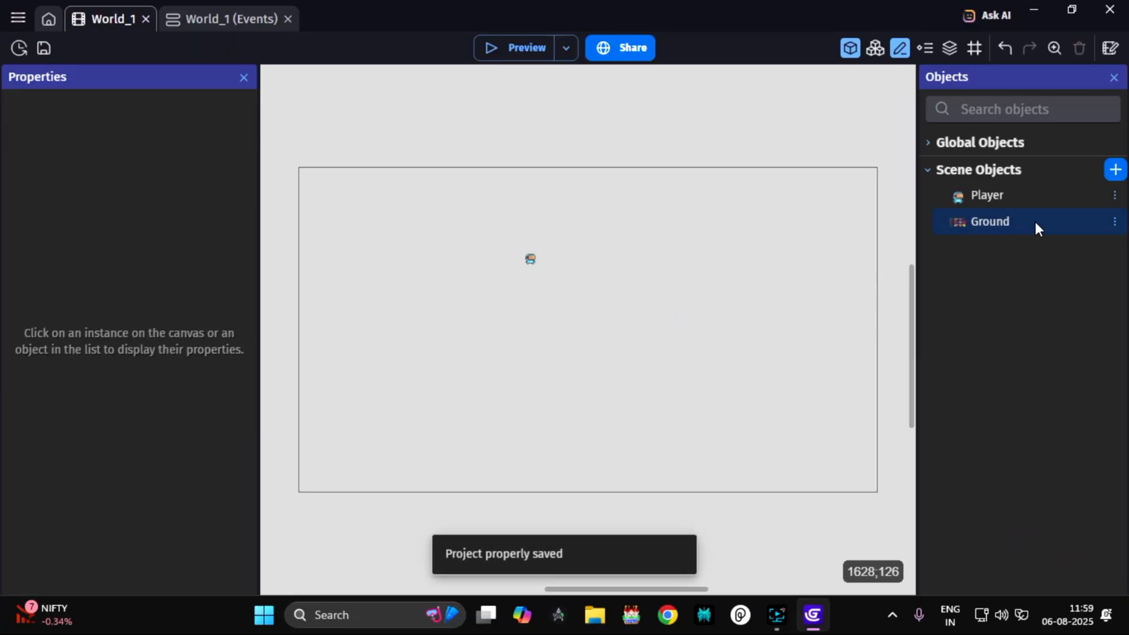
- Set the scene grid's cell width and cell height to 16 pixels and apply the grid options
{"action": "left_click", "coordinate": [1014, 221]}
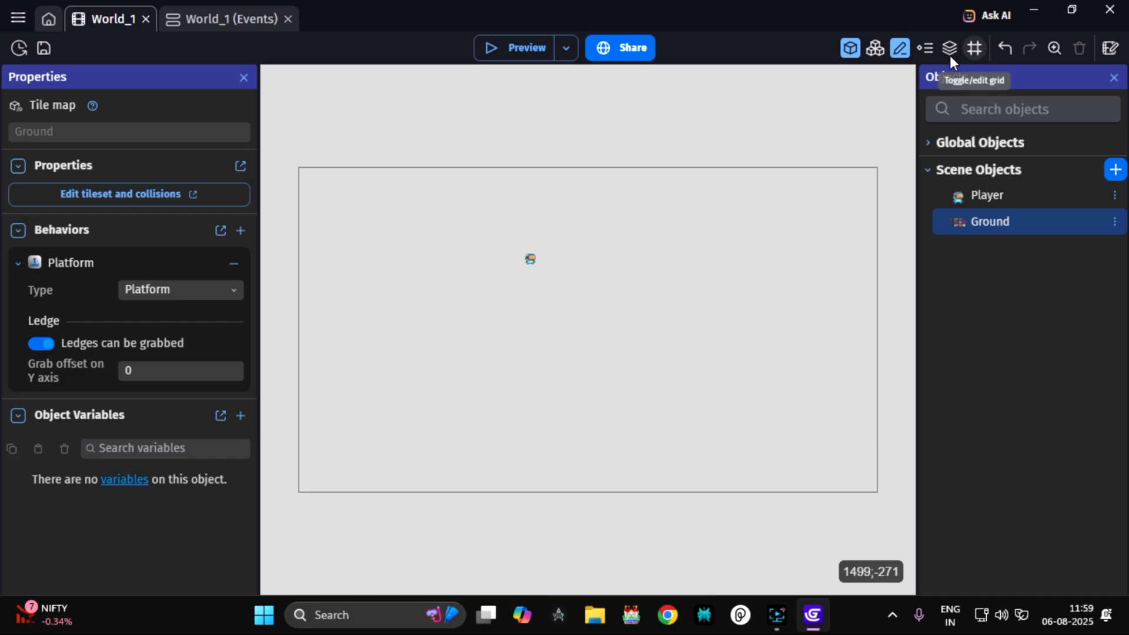
{"action": "left_click", "coordinate": [976, 48]}
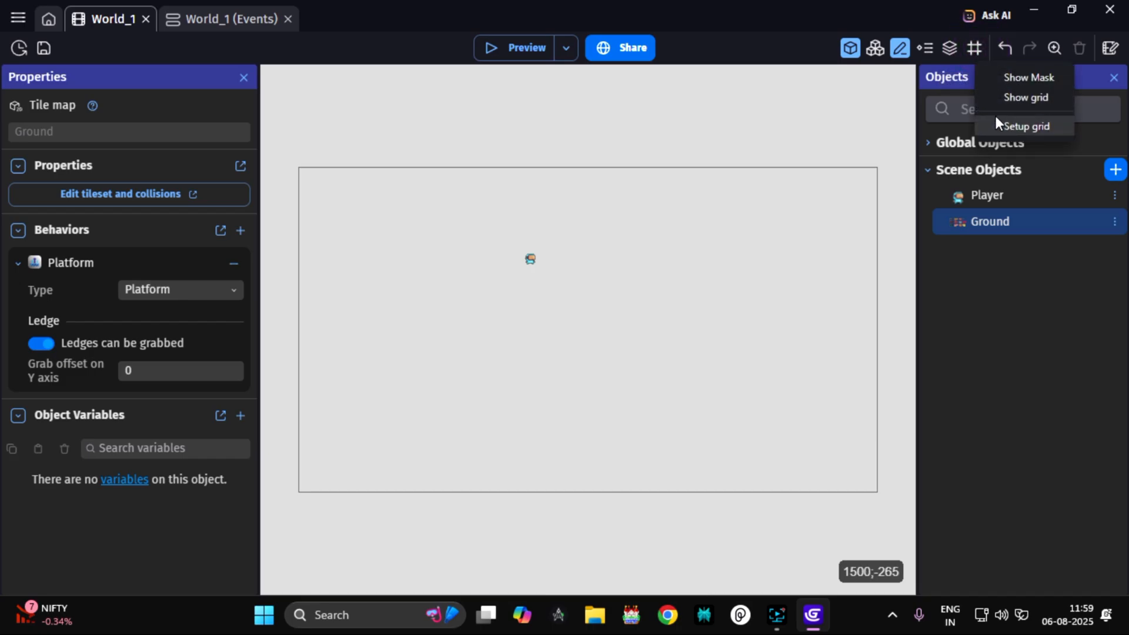
{"action": "left_click", "coordinate": [1023, 124]}
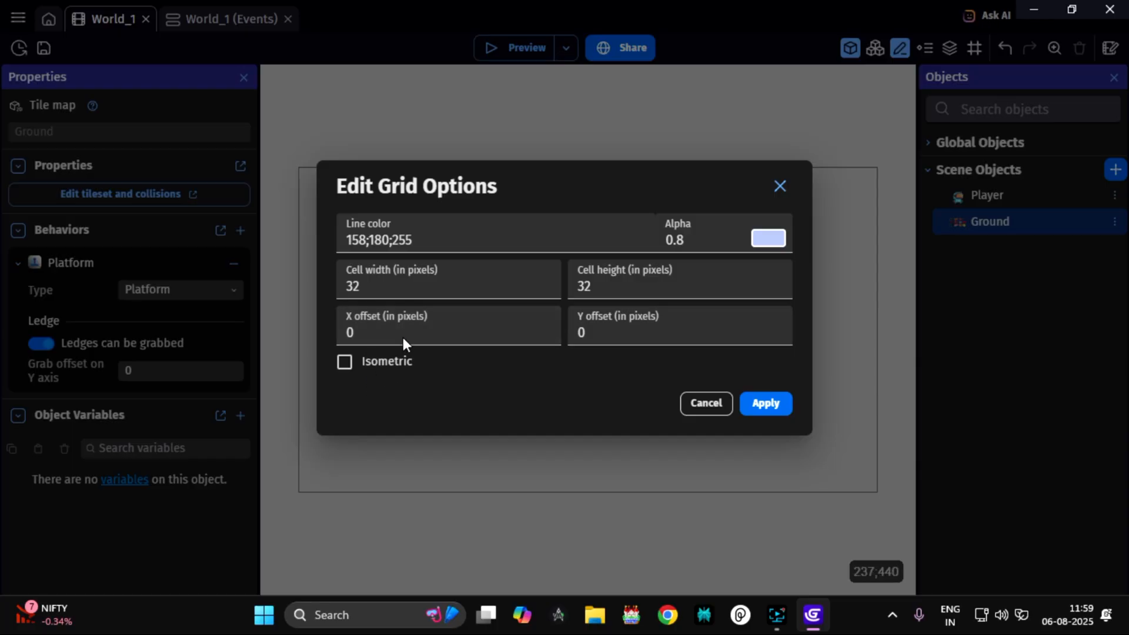
{"action": "left_click", "coordinate": [379, 288]}
{"action": "type", "text": "16"}
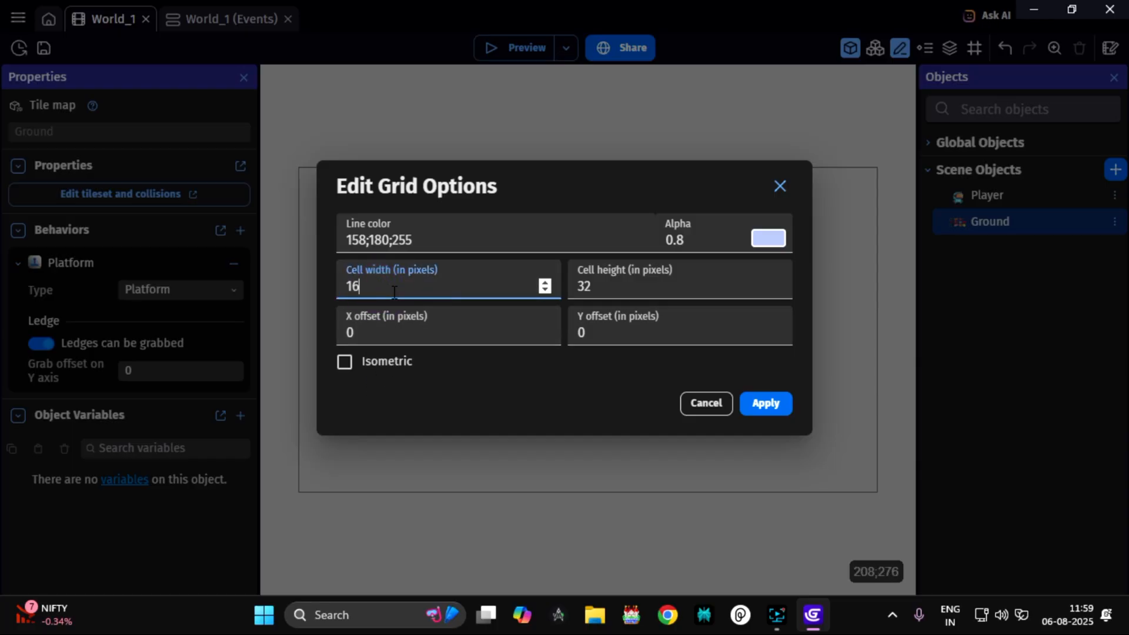
{"action": "left_click", "coordinate": [613, 285]}
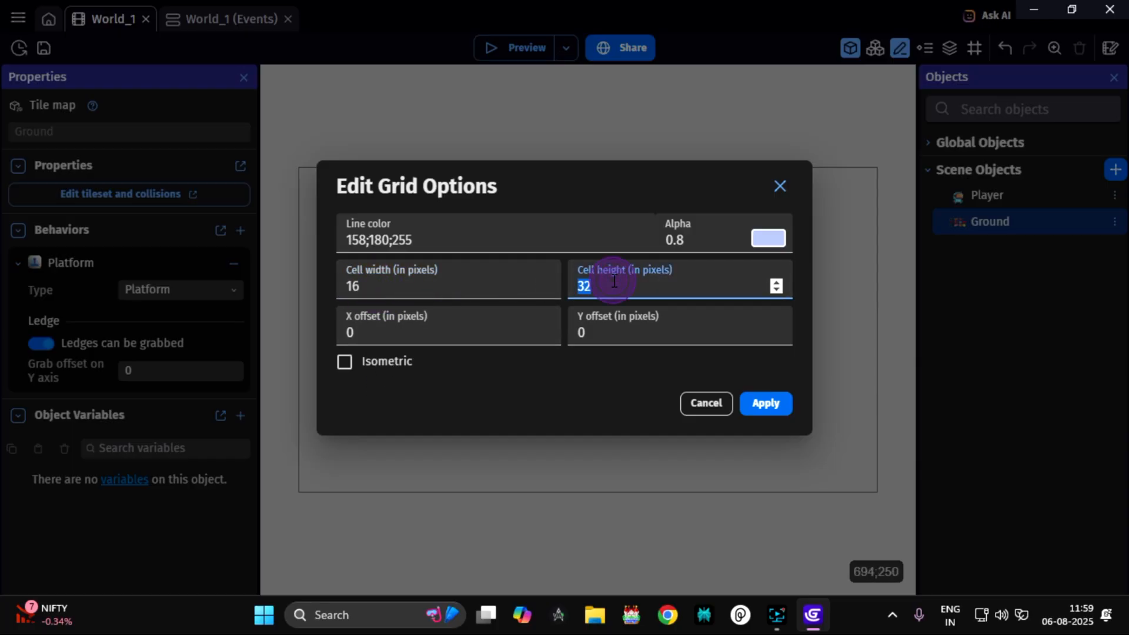
{"action": "type", "text": "16"}
{"action": "left_click", "coordinate": [771, 402]}
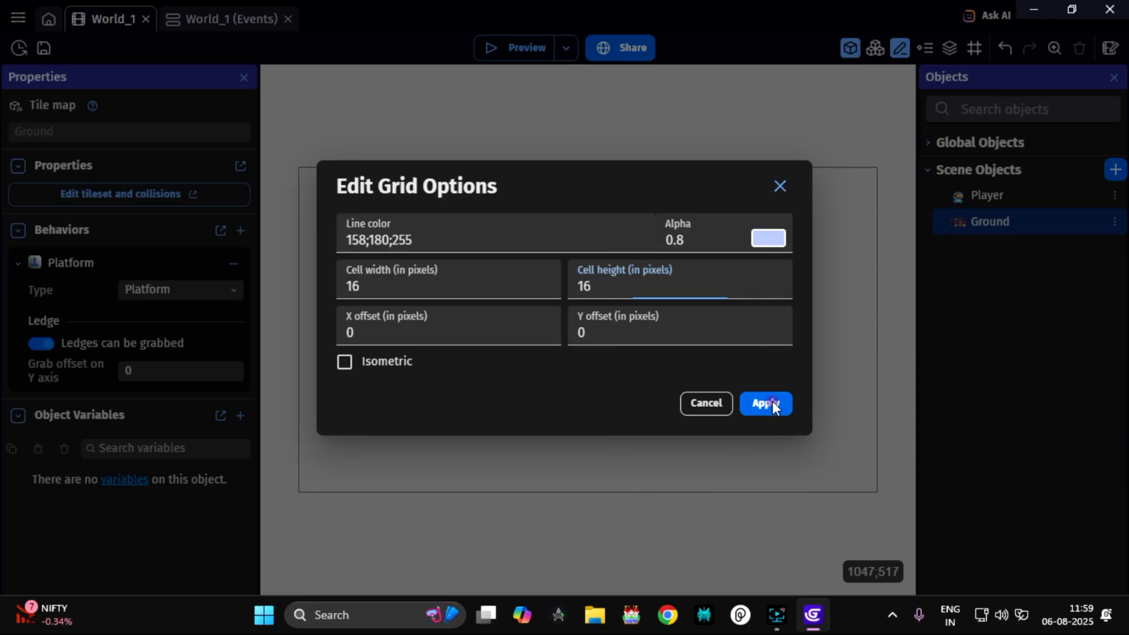
- Show the grid in the World_1 scene and save the project
{"action": "left_click", "coordinate": [973, 48]}
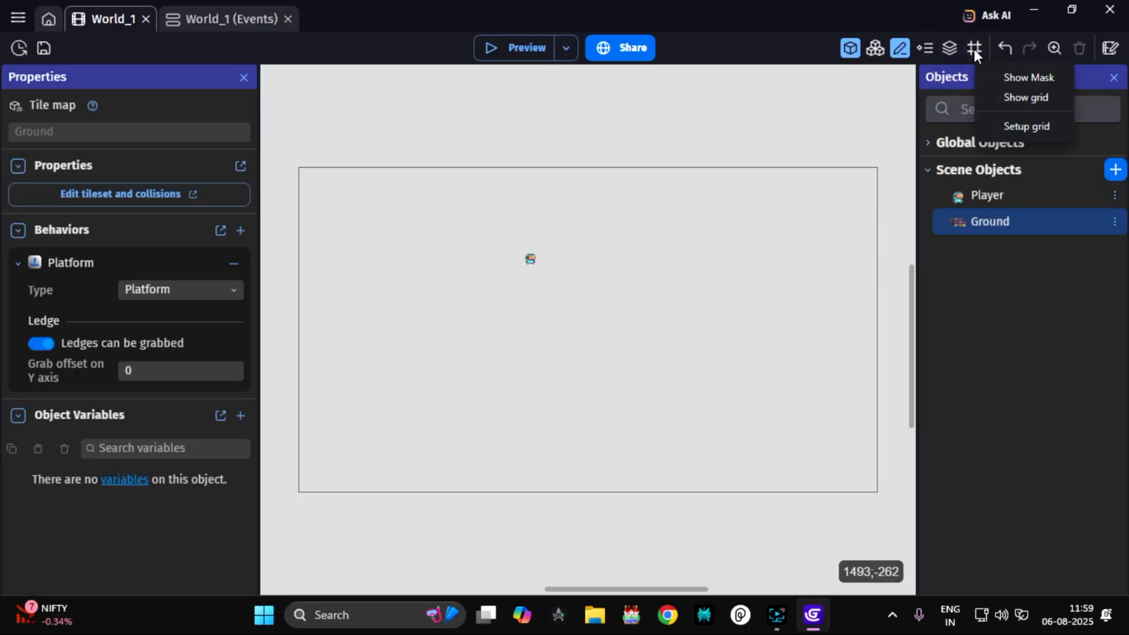
{"action": "left_click", "coordinate": [1011, 99]}
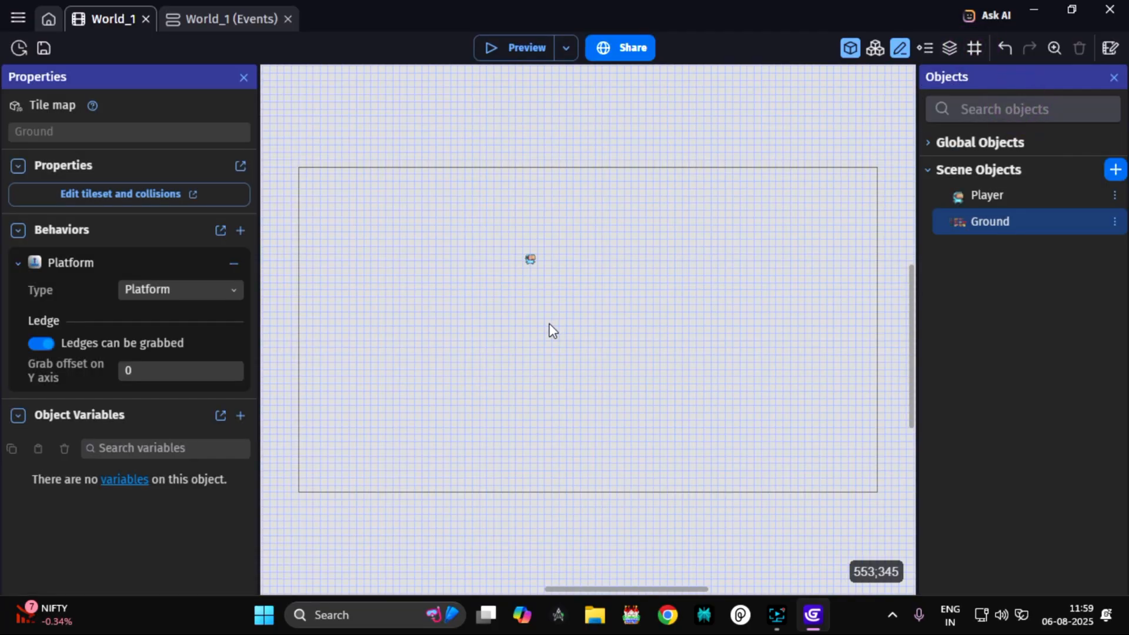
{"action": "scroll", "coordinate": [549, 324], "scroll_direction": "up", "scroll_amount": 1}
{"action": "middle_click_drag", "start_coordinate": [446, 357], "coordinate": [569, 299]}
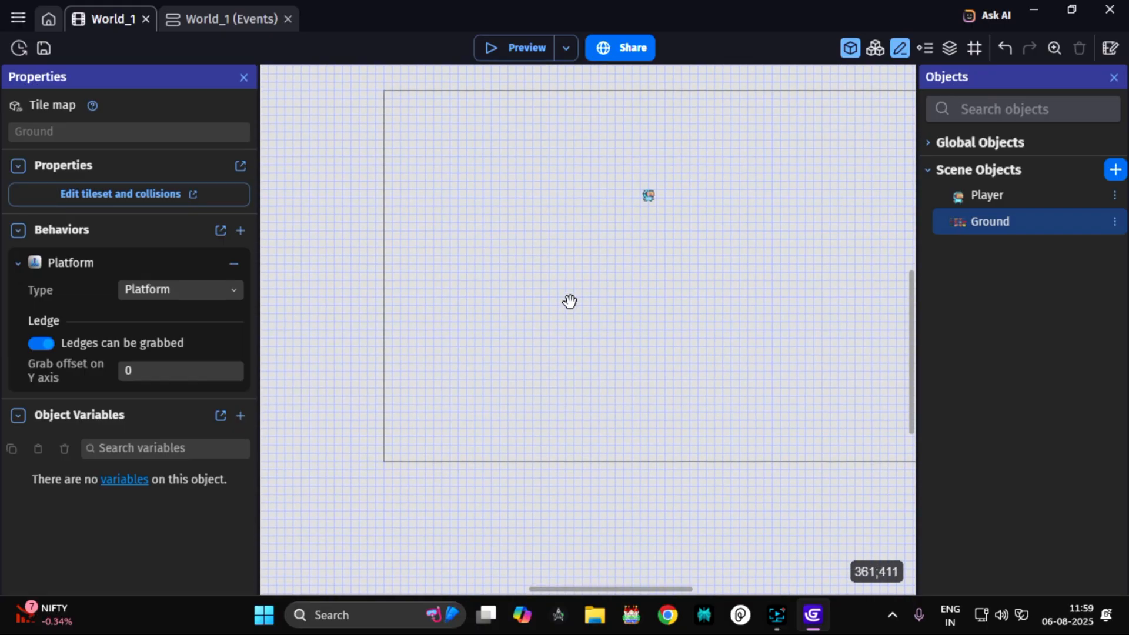
{"action": "left_click", "coordinate": [513, 318]}
{"action": "key", "text": "ctrl+s"}
- Place a Ground instance on the scene frame's left edge at about X 0, Y 448, and select it for painting
{"action": "left_click", "coordinate": [1026, 220]}
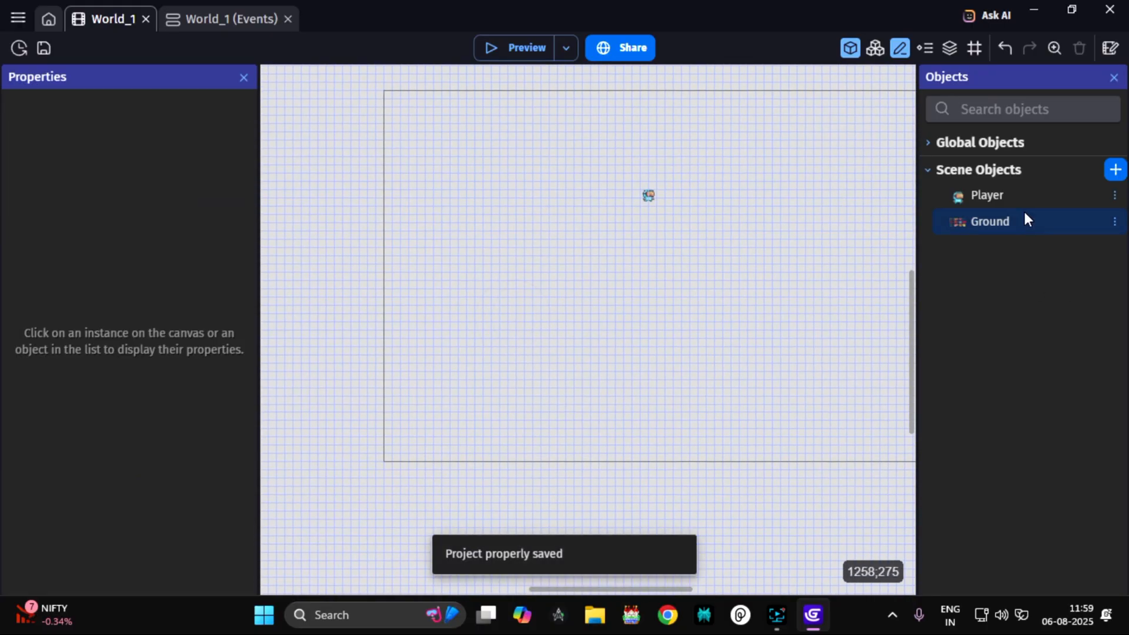
{"action": "left_click_drag", "start_coordinate": [1000, 224], "coordinate": [388, 322]}
{"action": "left_click", "coordinate": [387, 324]}
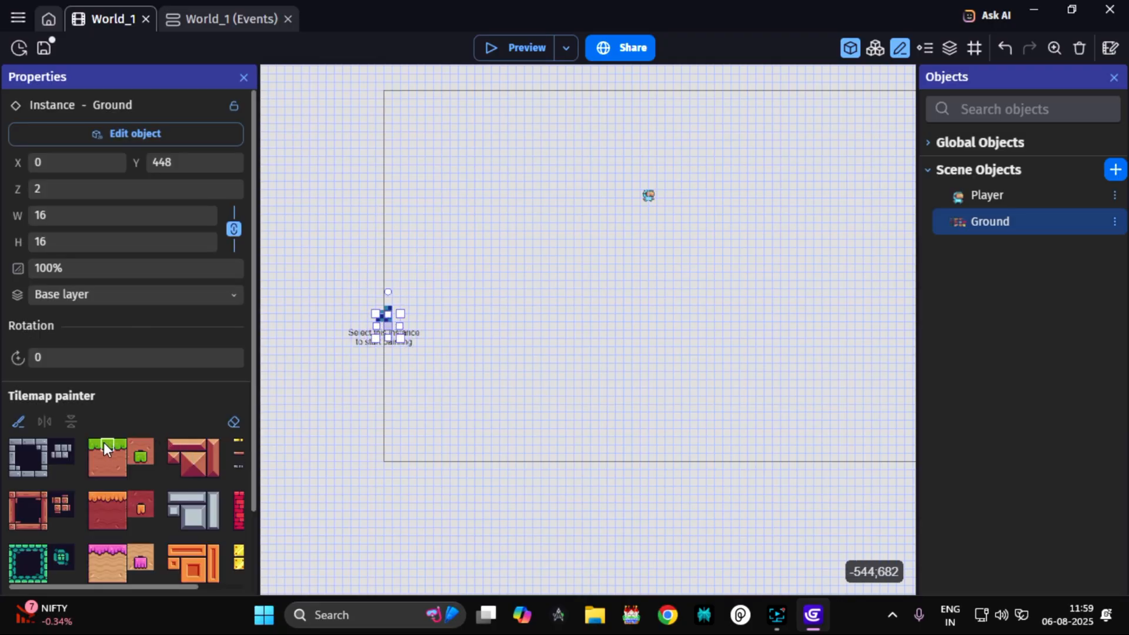
- Paint a horizontal row of the middle green grass-top tile below Player, about 848 pixels wide and one tile high
{"action": "left_click", "coordinate": [104, 442]}
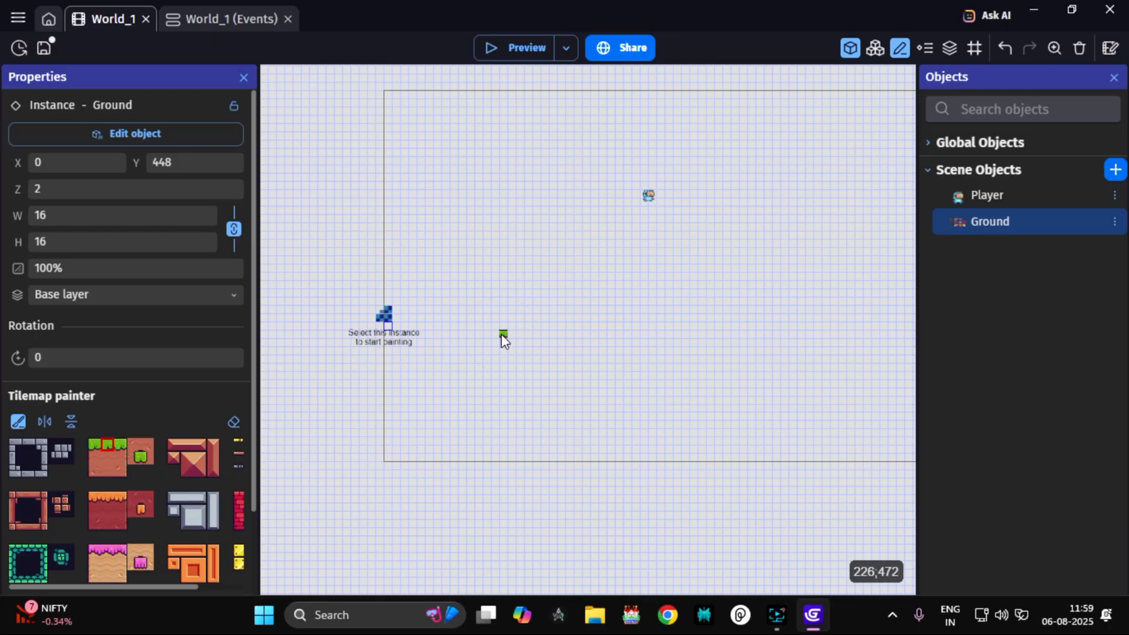
{"action": "left_click_drag", "start_coordinate": [549, 334], "coordinate": [843, 337]}
{"action": "left_click_drag", "start_coordinate": [500, 337], "coordinate": [412, 338]}
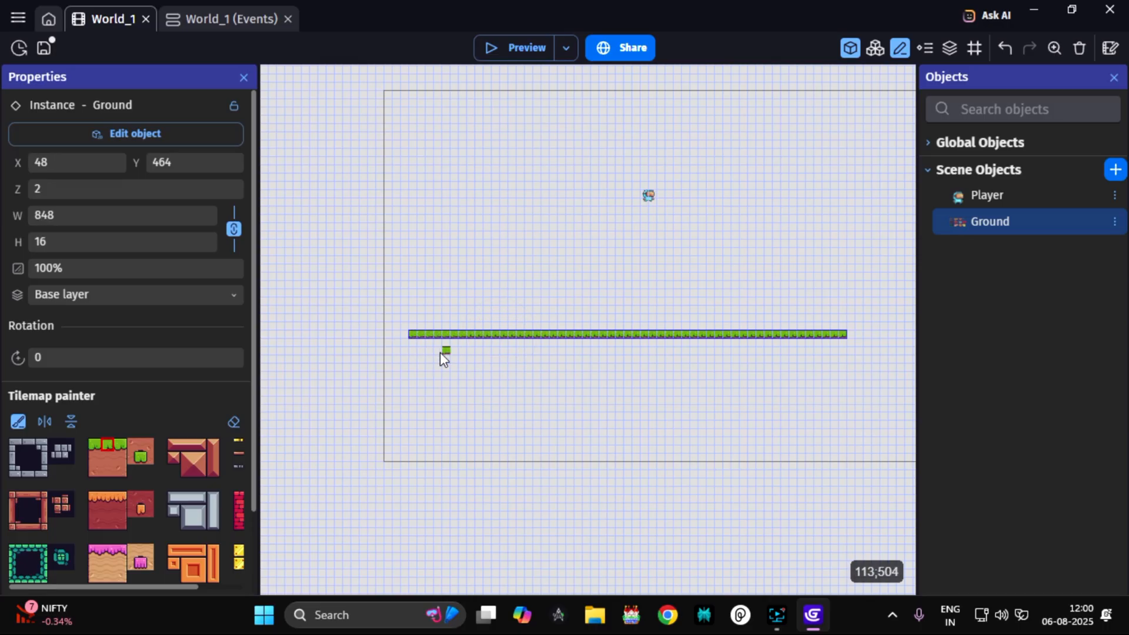
- Fill the area beneath the grass row with the plain dirt tile, about 848 by 192 pixels, and save the project
{"action": "left_click", "coordinate": [106, 462]}
{"action": "mouse_move", "coordinate": [412, 345]}
{"action": "left_mouse_down"}
{"action": "mouse_move", "coordinate": [836, 366]}
{"action": "mouse_move", "coordinate": [853, 374]}
{"action": "mouse_move", "coordinate": [842, 373]}
{"action": "mouse_move", "coordinate": [841, 436]}
{"action": "left_mouse_up"}
{"action": "key", "text": "ctrl+s"}
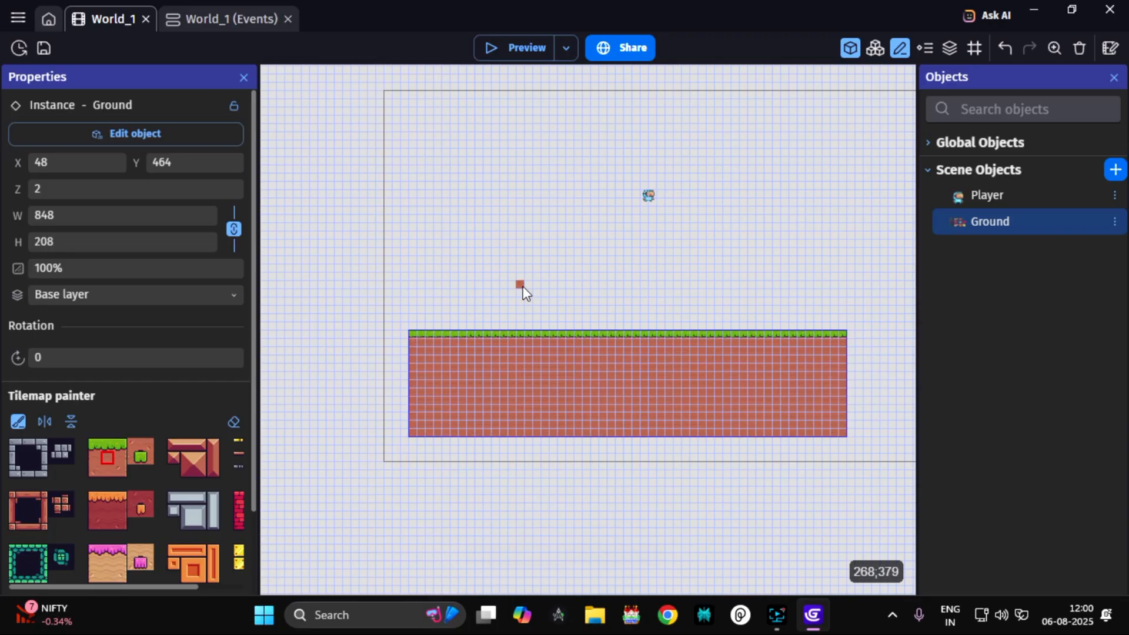
- Preview the World_1 scene to check whether Player lands on the painted Ground
{"action": "left_click", "coordinate": [514, 48]}
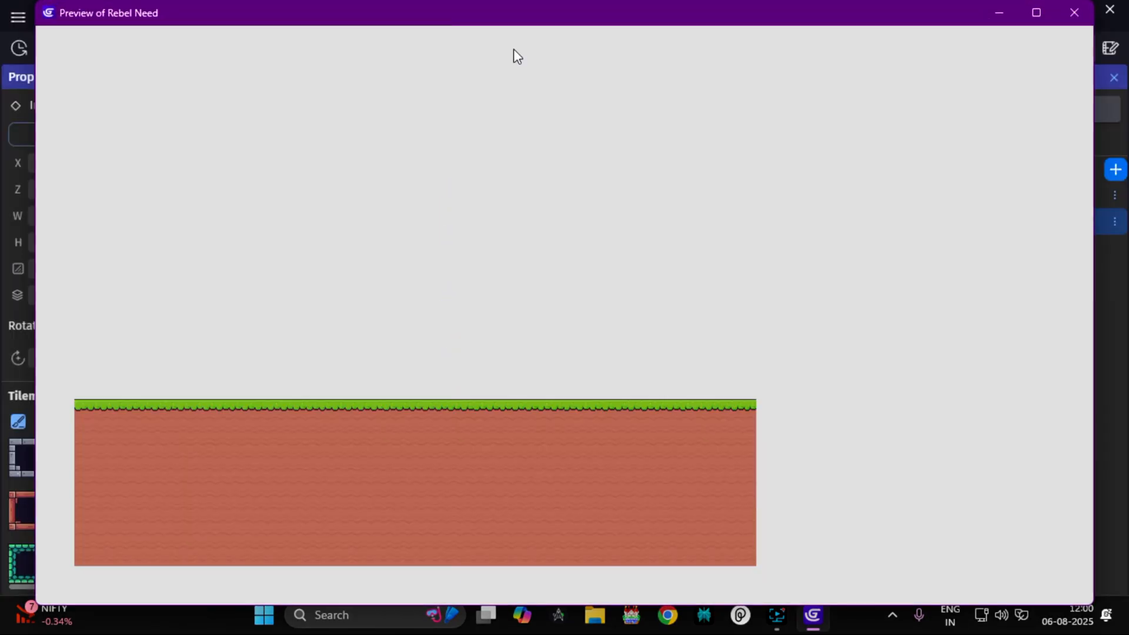
{"action": "left_click", "coordinate": [1081, 14]}
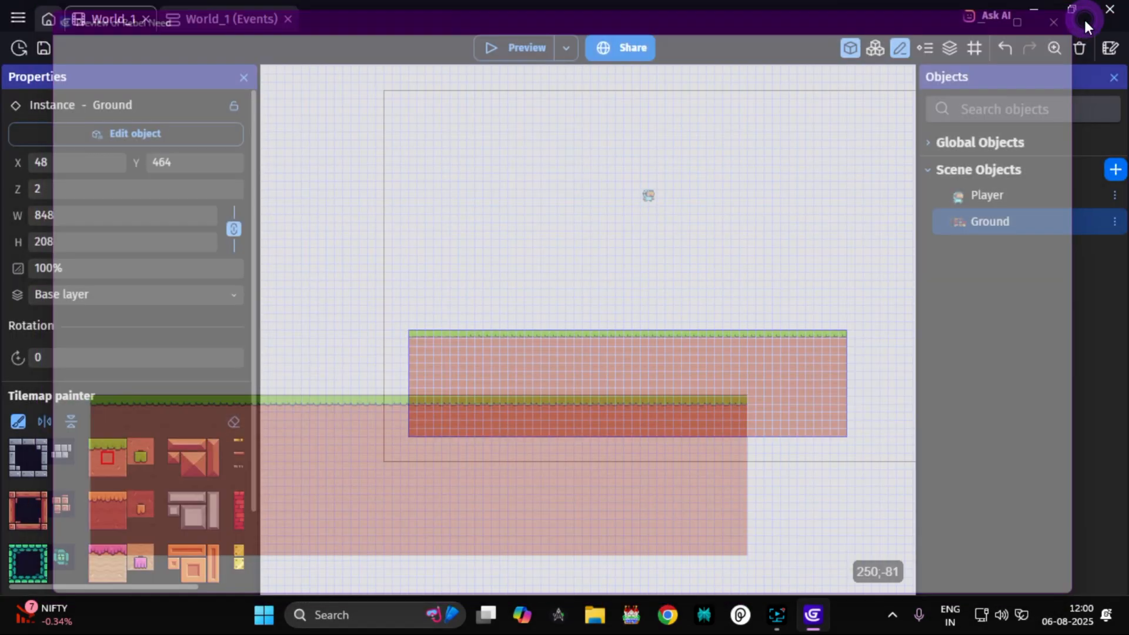
- Activate hit boxes in the Ground object for all nine tiles of the three-by-three green grass and dirt block
{"action": "double_click", "coordinate": [997, 221]}
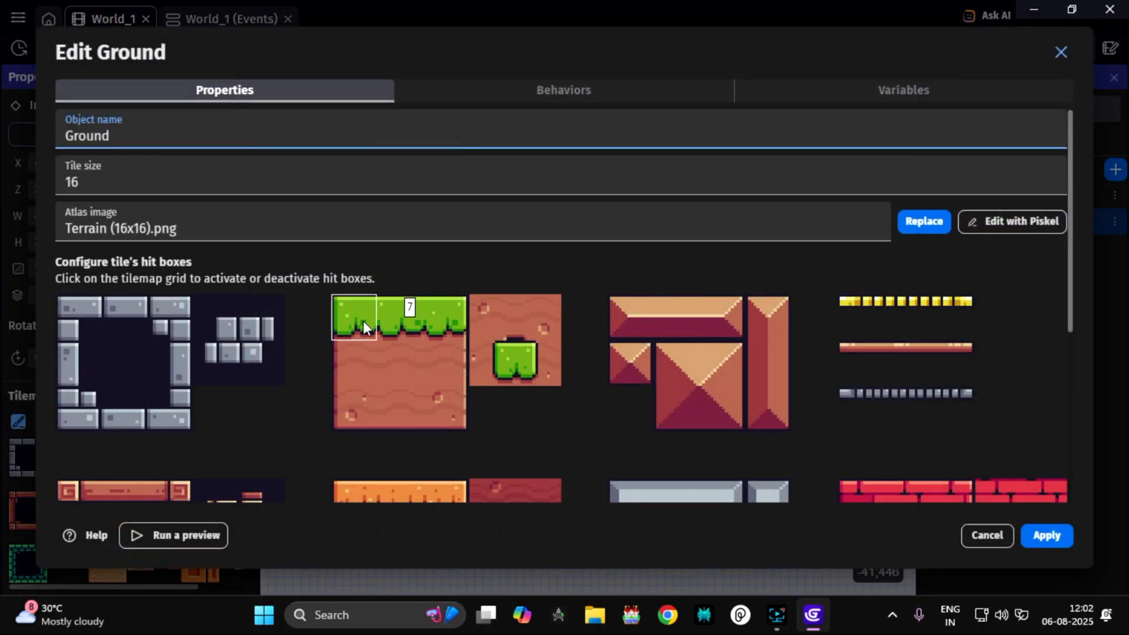
{"action": "left_click", "coordinate": [363, 320]}
{"action": "left_click", "coordinate": [398, 326]}
{"action": "left_click", "coordinate": [432, 332]}
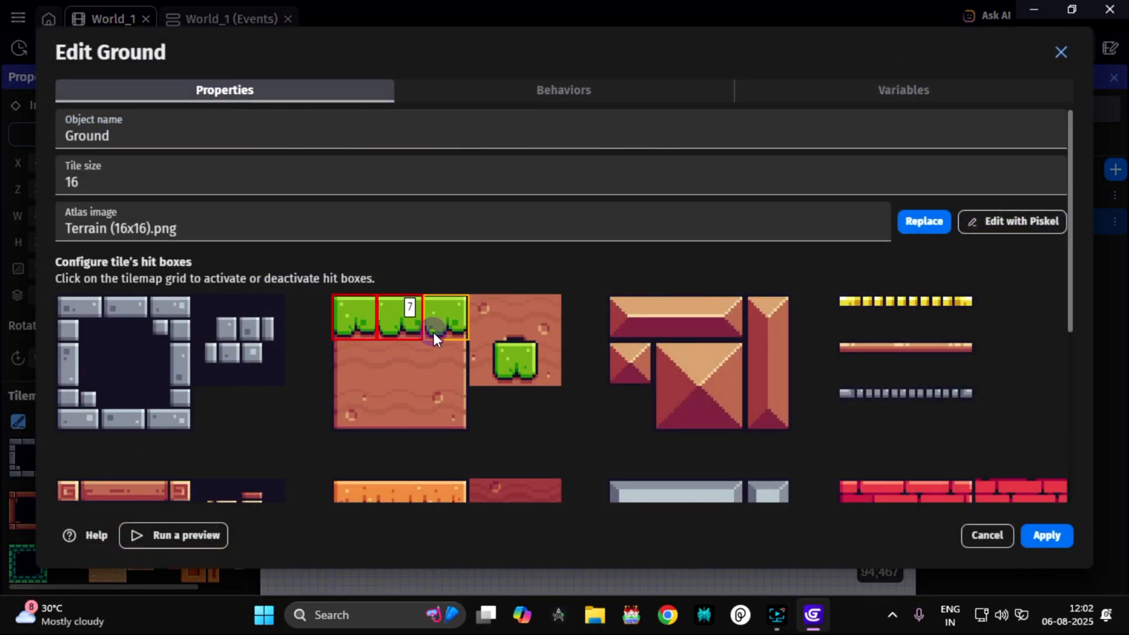
{"action": "left_click", "coordinate": [439, 367]}
{"action": "left_click", "coordinate": [394, 362]}
{"action": "left_click", "coordinate": [355, 362]}
{"action": "left_click", "coordinate": [366, 406]}
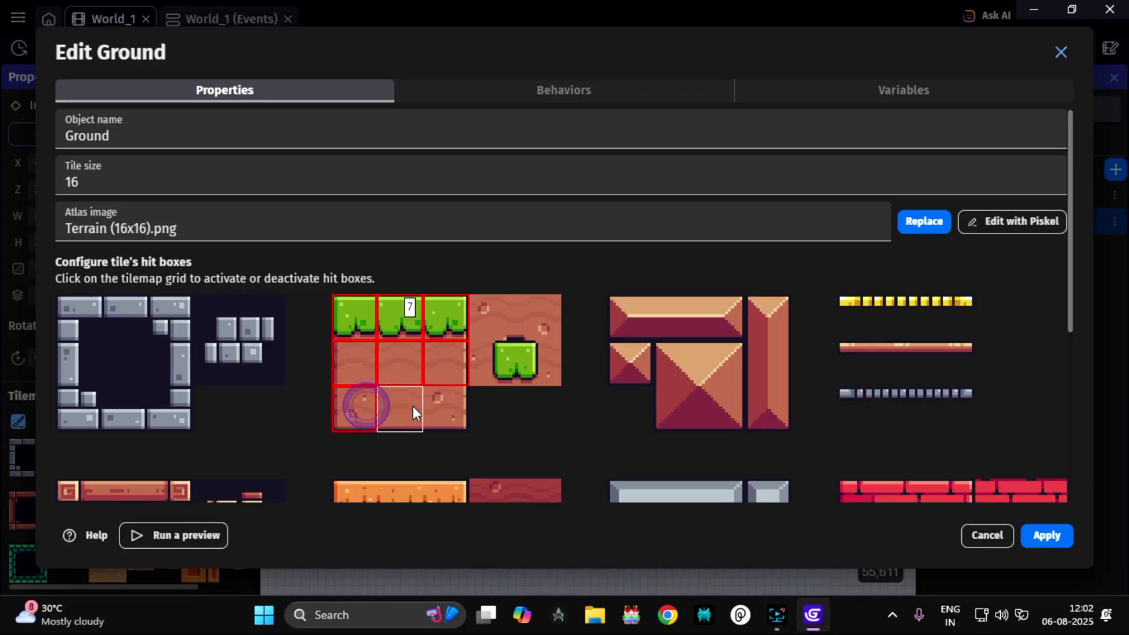
{"action": "left_click", "coordinate": [413, 406]}
{"action": "left_click", "coordinate": [445, 406]}
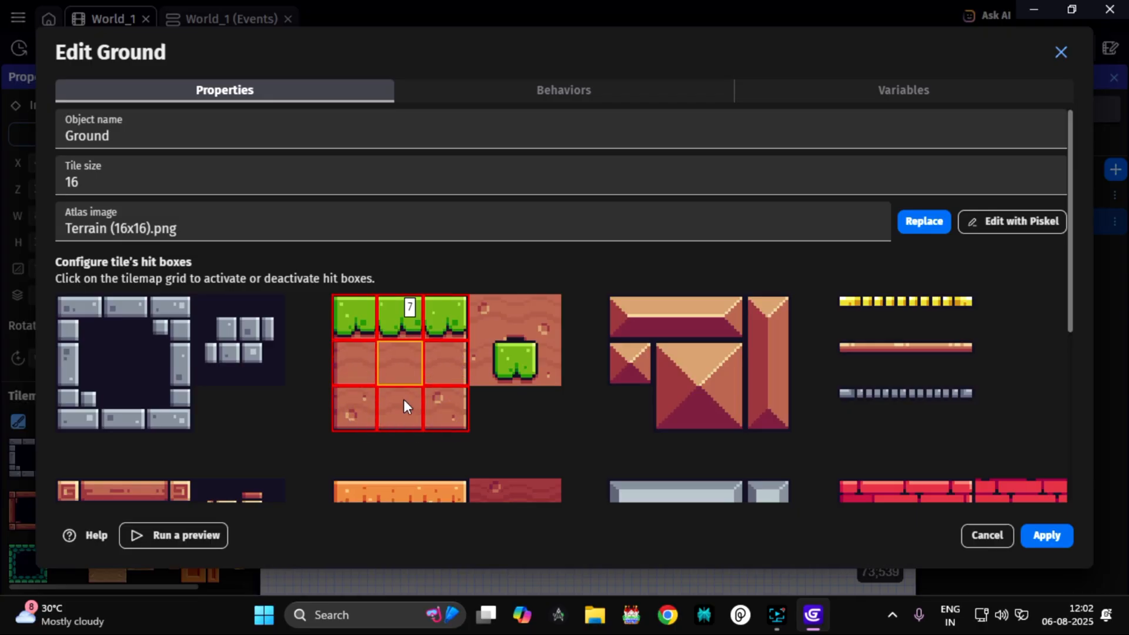
- Activate hit boxes for the four adjacent dirt tiles with the small grass patch, apply the Ground changes, and save the project
{"action": "left_click", "coordinate": [494, 320]}
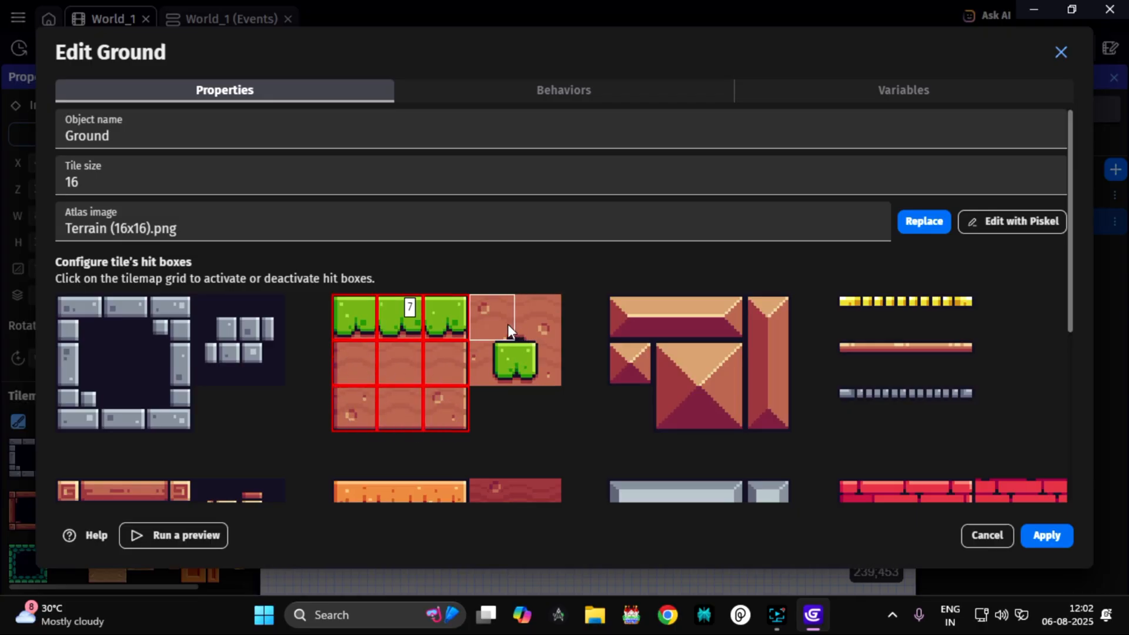
{"action": "left_click", "coordinate": [520, 326]}
{"action": "left_click", "coordinate": [529, 354]}
{"action": "left_click", "coordinate": [501, 361]}
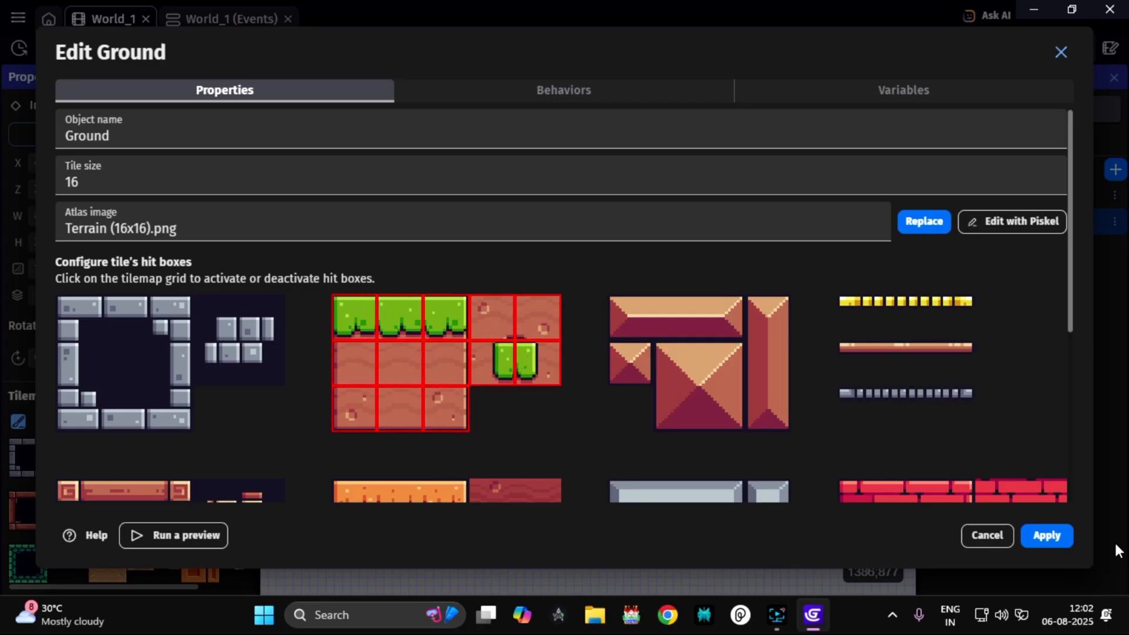
{"action": "left_click", "coordinate": [1046, 535]}
{"action": "key", "text": "ctrl+s"}
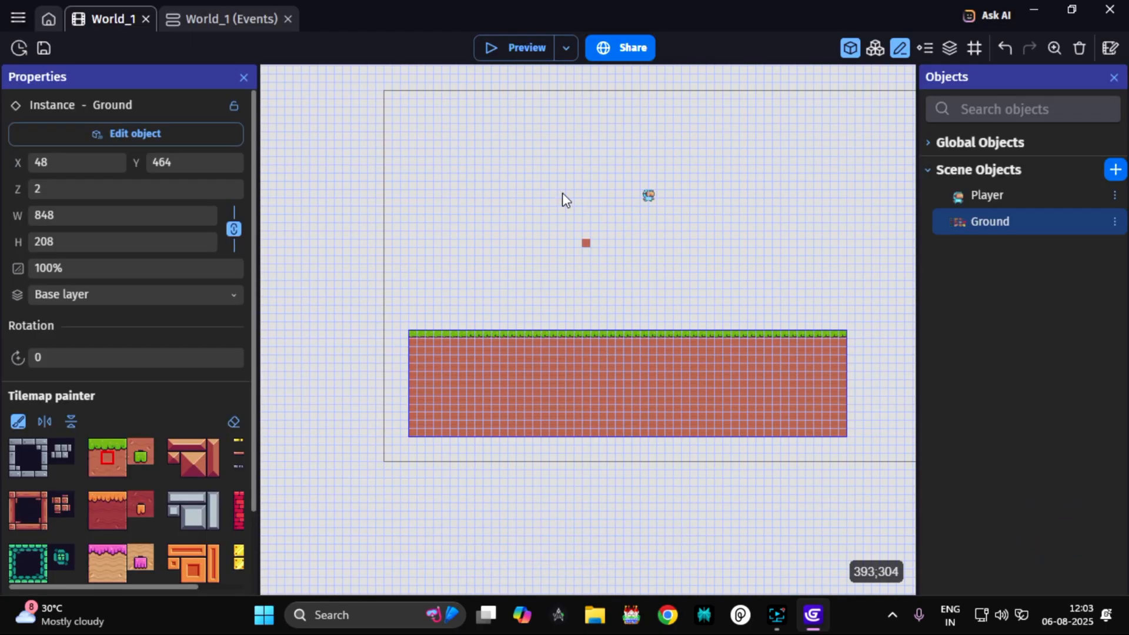
- Preview the scene and test Player walking left and right on the Ground
{"action": "left_click", "coordinate": [523, 48]}
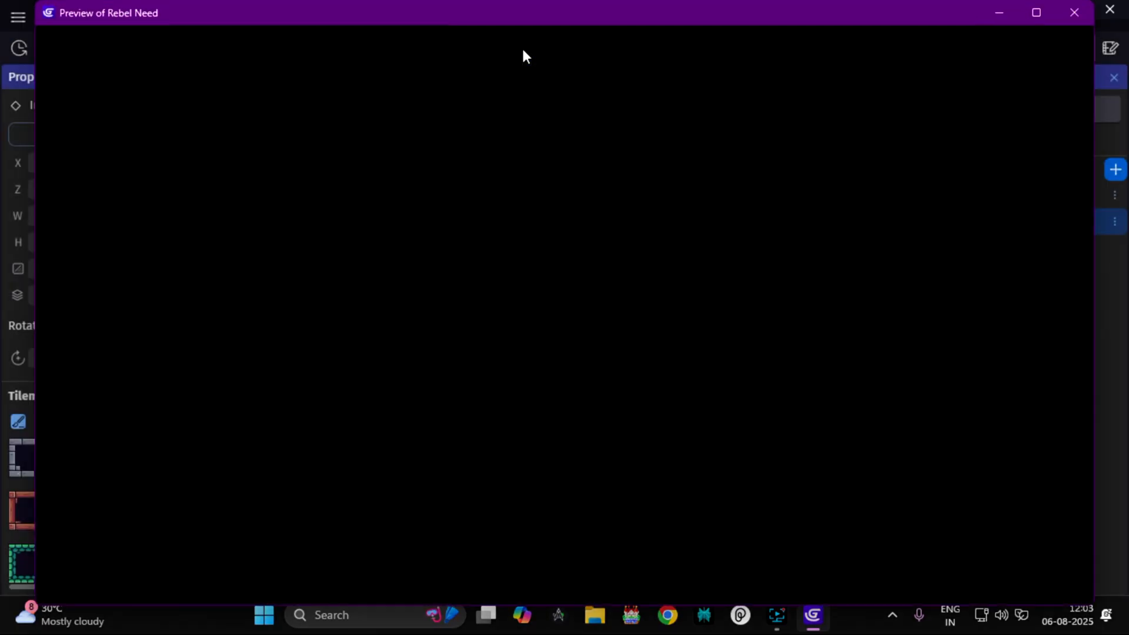
{"action": "key", "text": "Right"}
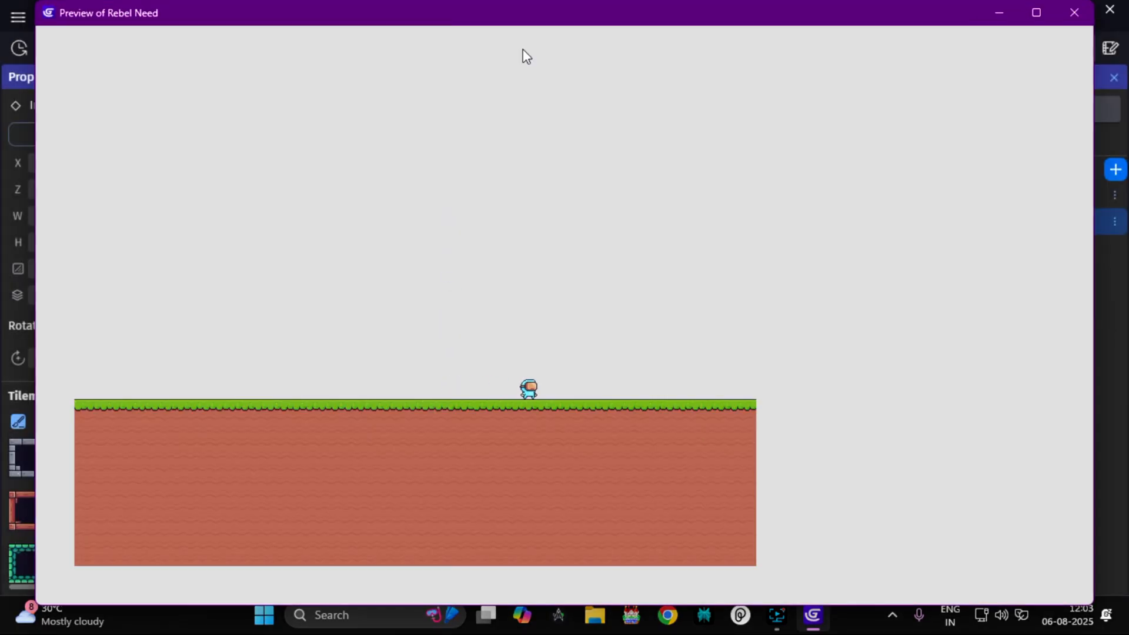
{"action": "key", "text": "Left"}
{"action": "key", "text": "Right"}
{"action": "left_click", "coordinate": [1070, 13]}
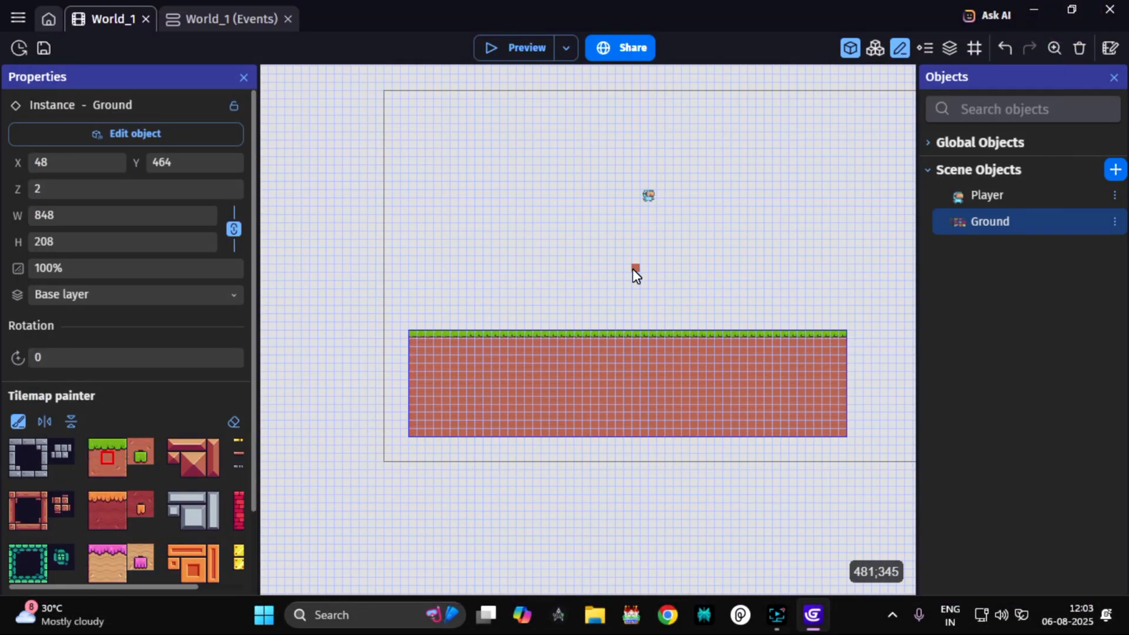
- Add the Player "Is on floor" condition to the empty event in the World_1 events and save the project
{"action": "left_click", "coordinate": [201, 18]}
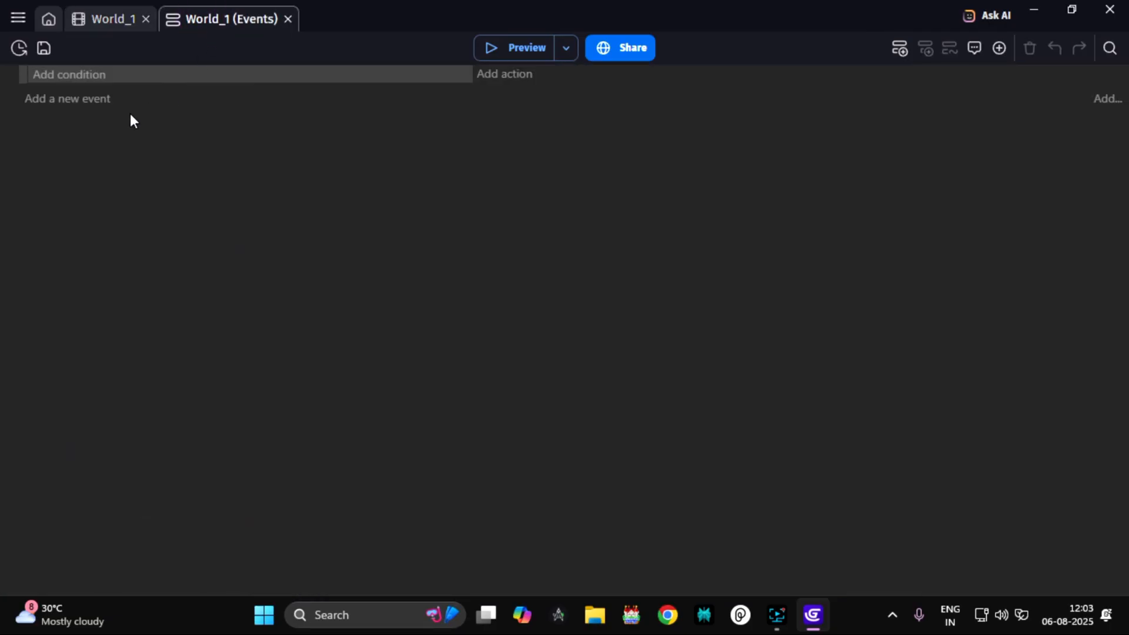
{"action": "left_click", "coordinate": [86, 74]}
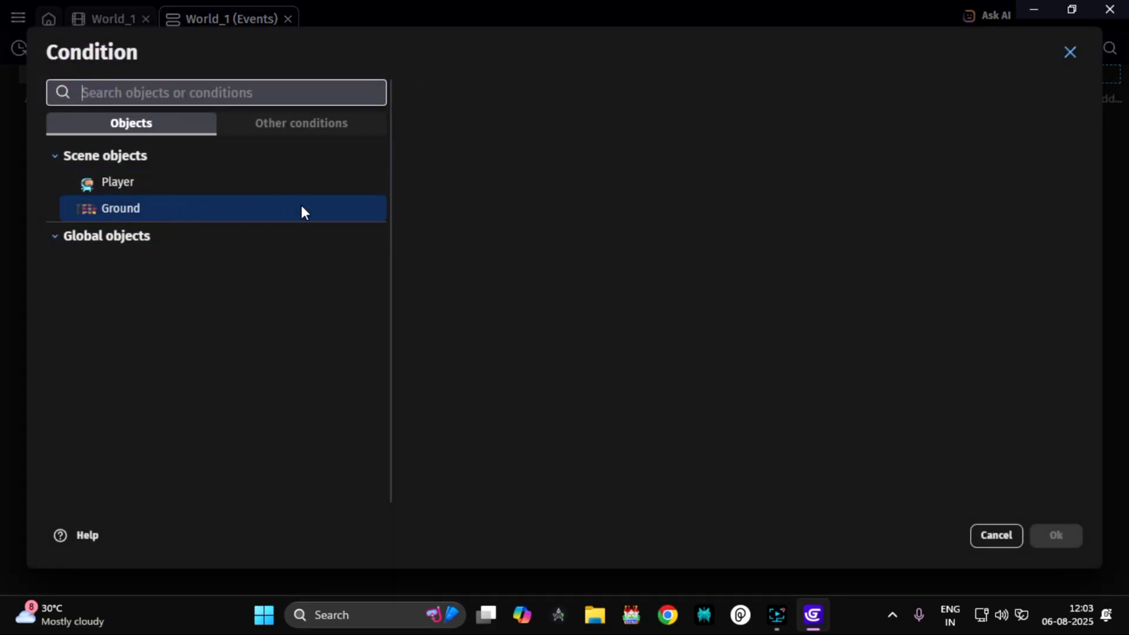
{"action": "left_click", "coordinate": [154, 182]}
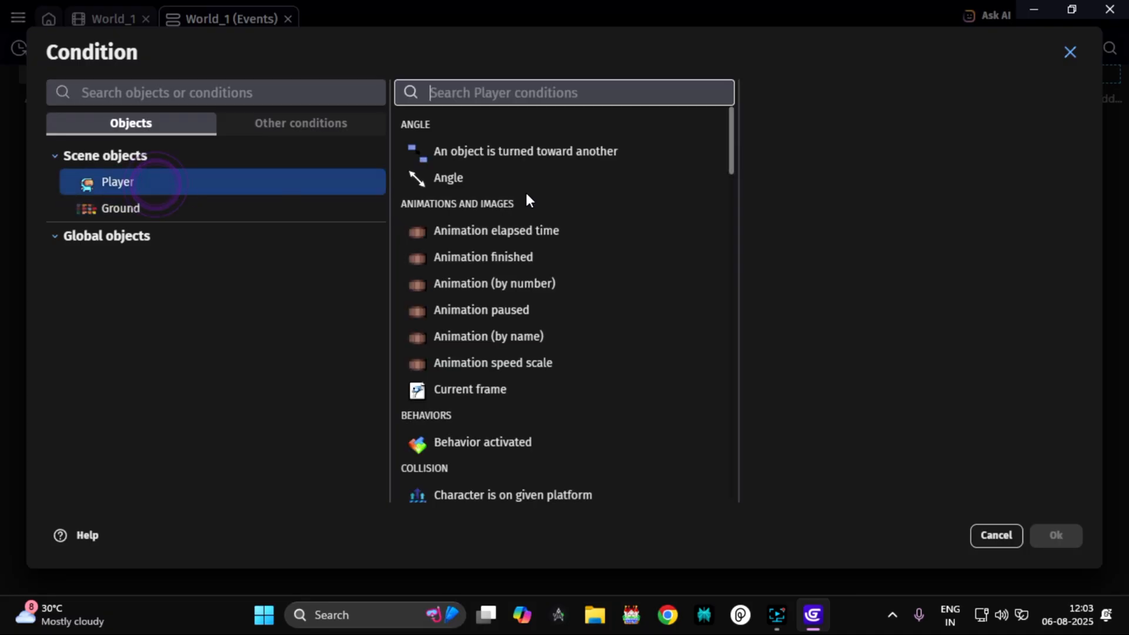
{"action": "scroll", "coordinate": [552, 288], "scroll_direction": "down", "scroll_amount": 4}
{"action": "scroll", "coordinate": [538, 291], "scroll_direction": "up", "scroll_amount": 4}
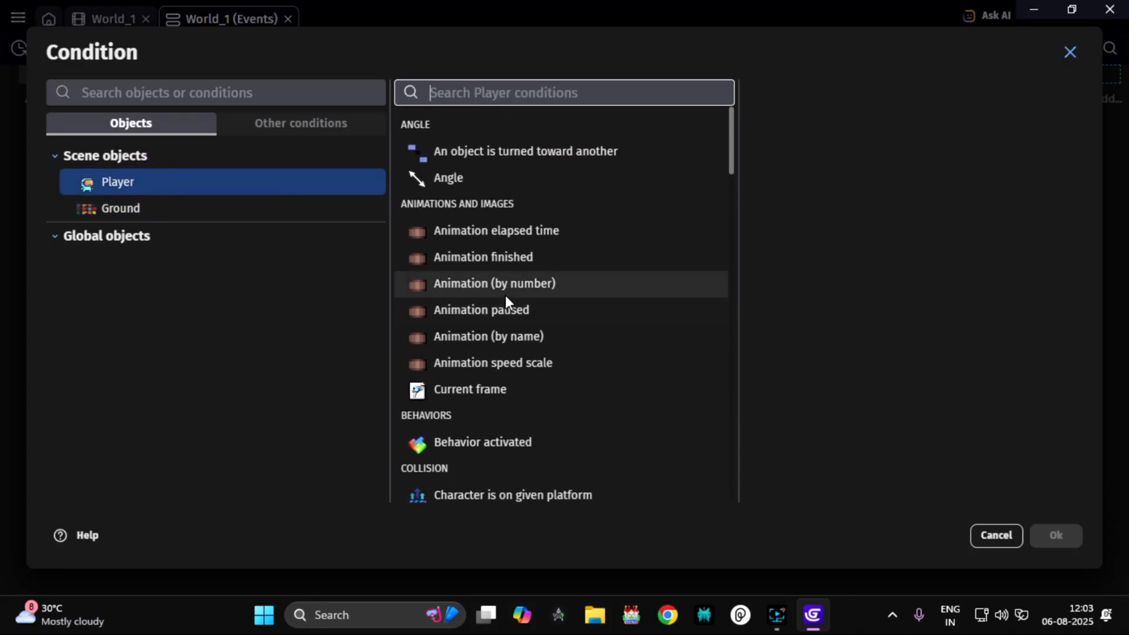
{"action": "scroll", "coordinate": [529, 247], "scroll_direction": "down", "scroll_amount": 8}
{"action": "scroll", "coordinate": [529, 244], "scroll_direction": "down", "scroll_amount": 1}
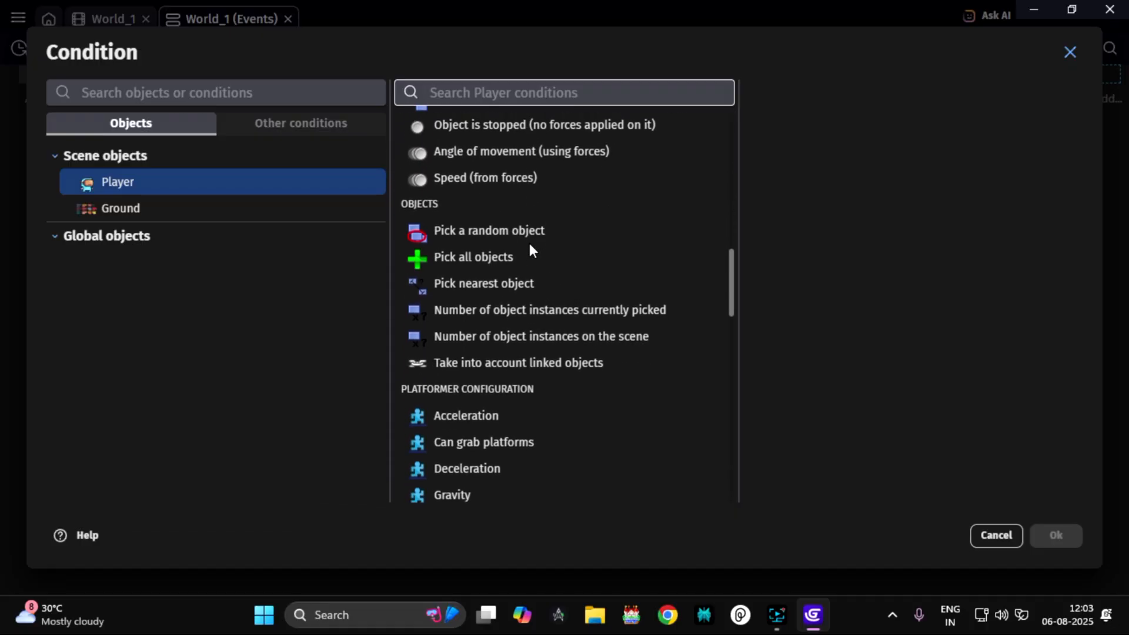
{"action": "scroll", "coordinate": [529, 242], "scroll_direction": "up", "scroll_amount": 2}
{"action": "scroll", "coordinate": [529, 243], "scroll_direction": "down", "scroll_amount": 8}
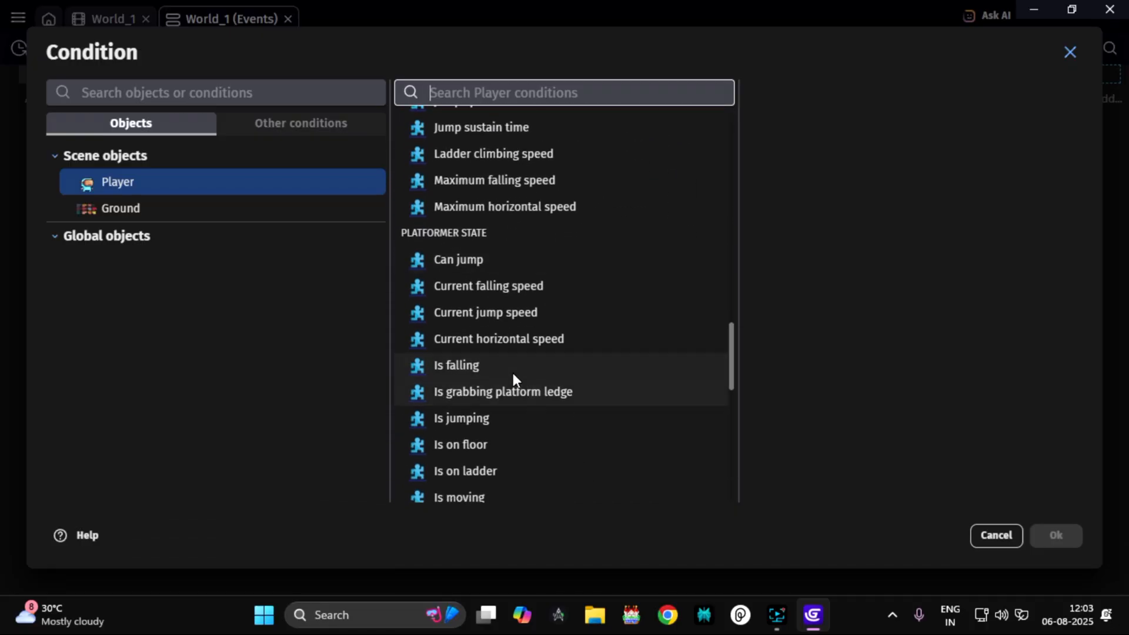
{"action": "left_click", "coordinate": [483, 449]}
{"action": "left_click", "coordinate": [1056, 532]}
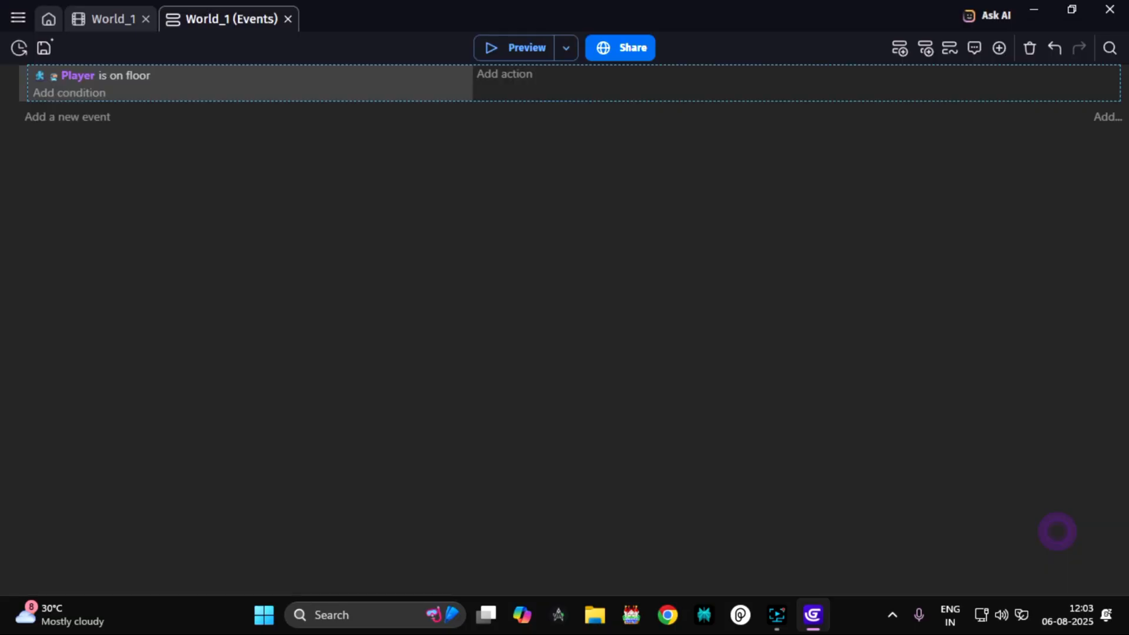
{"action": "key", "text": "ctrl+s"}
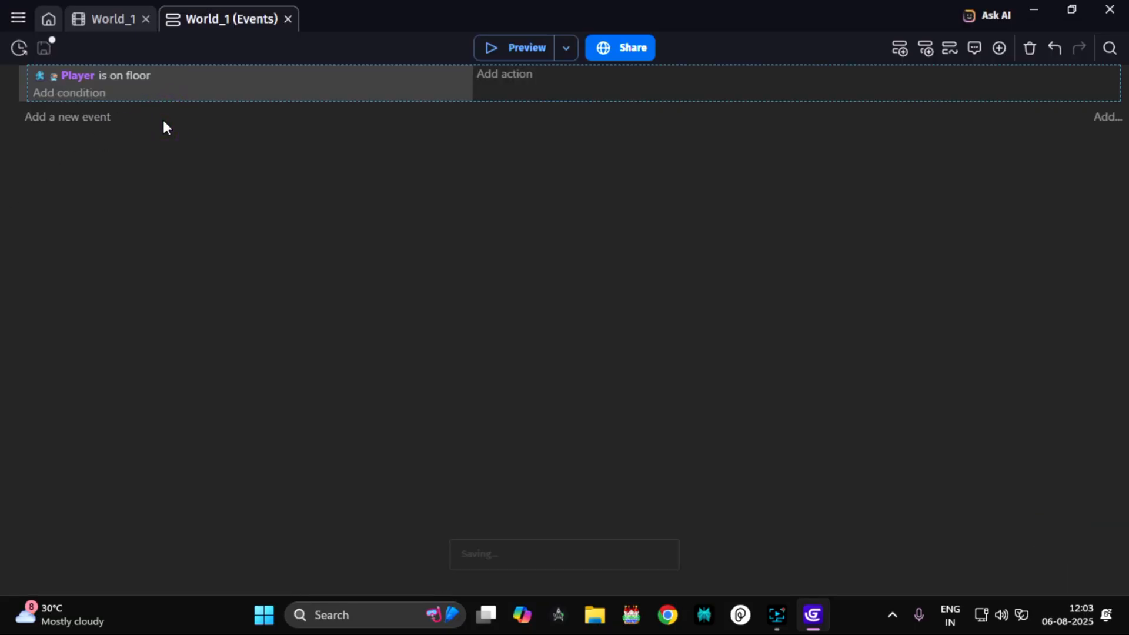
- Create a sub-event under the on-floor event with the Player "Is moving" condition
{"action": "left_click", "coordinate": [80, 117]}
{"action": "left_click_drag", "start_coordinate": [20, 114], "coordinate": [94, 116]}
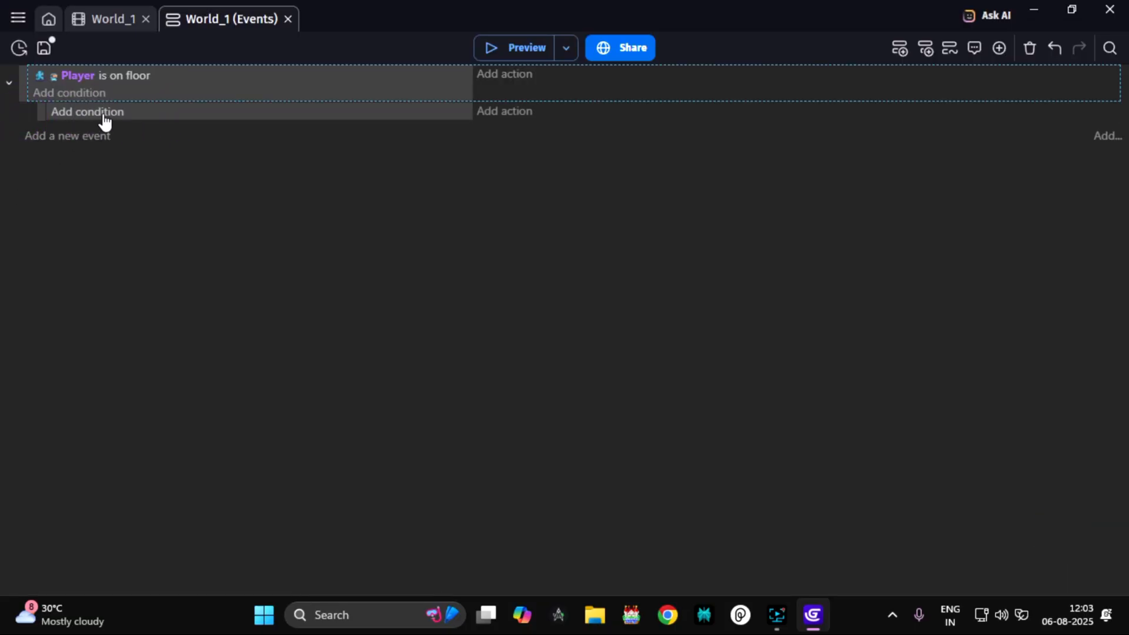
{"action": "left_click", "coordinate": [104, 115]}
{"action": "left_click", "coordinate": [157, 182]}
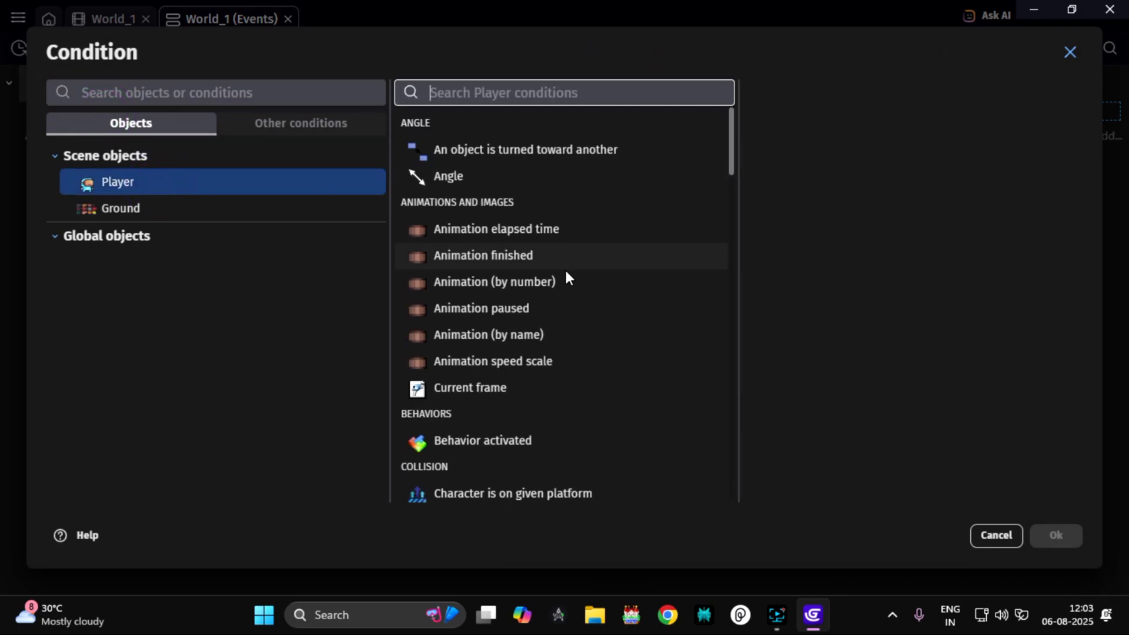
{"action": "scroll", "coordinate": [564, 267], "scroll_direction": "down", "scroll_amount": 10}
{"action": "scroll", "coordinate": [553, 323], "scroll_direction": "down", "scroll_amount": 5}
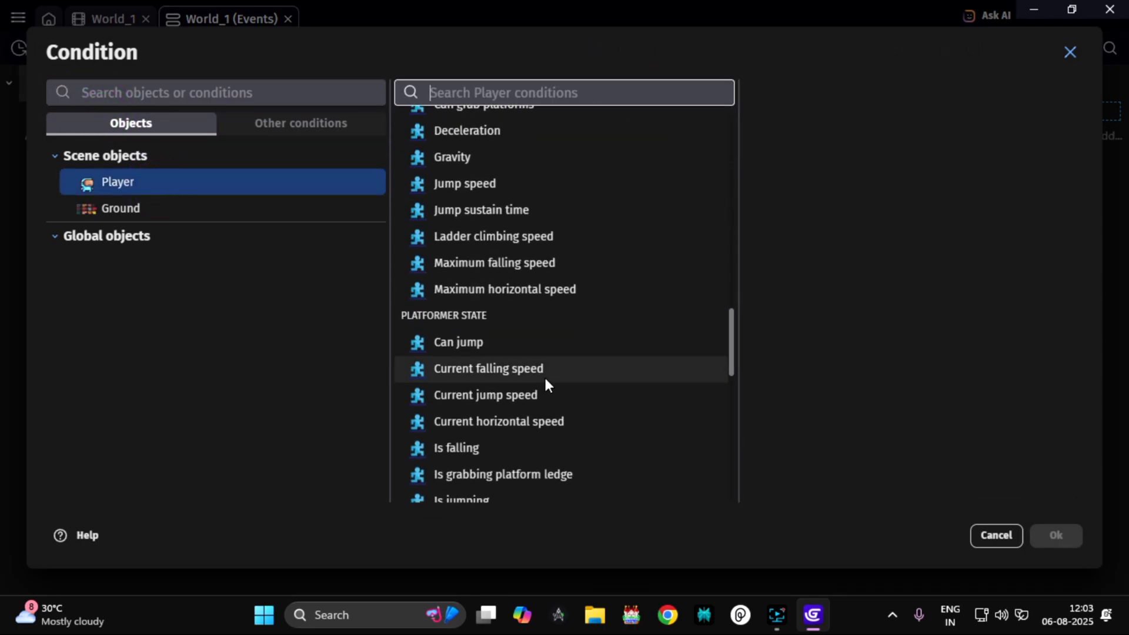
{"action": "scroll", "coordinate": [512, 246], "scroll_direction": "down", "scroll_amount": 3}
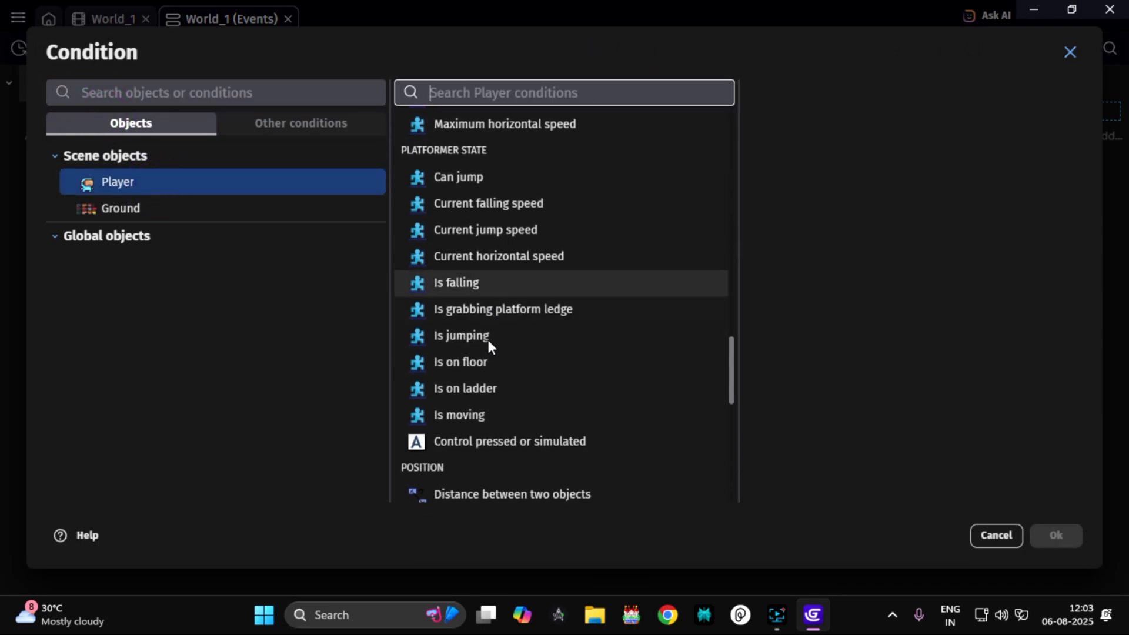
{"action": "left_click", "coordinate": [497, 415]}
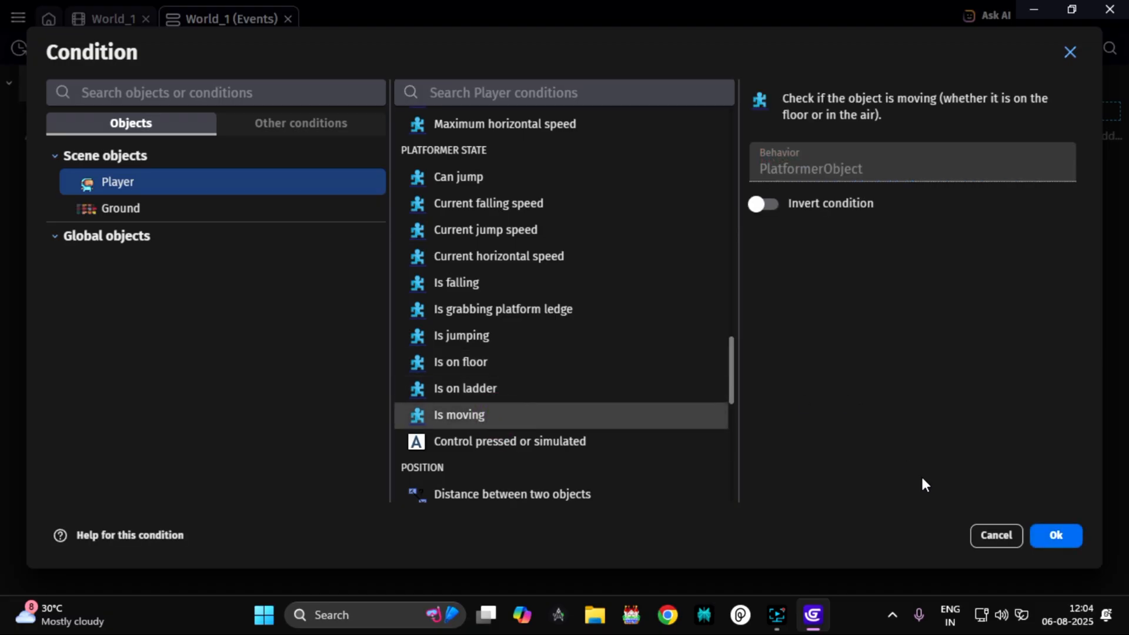
{"action": "left_click", "coordinate": [1056, 535]}
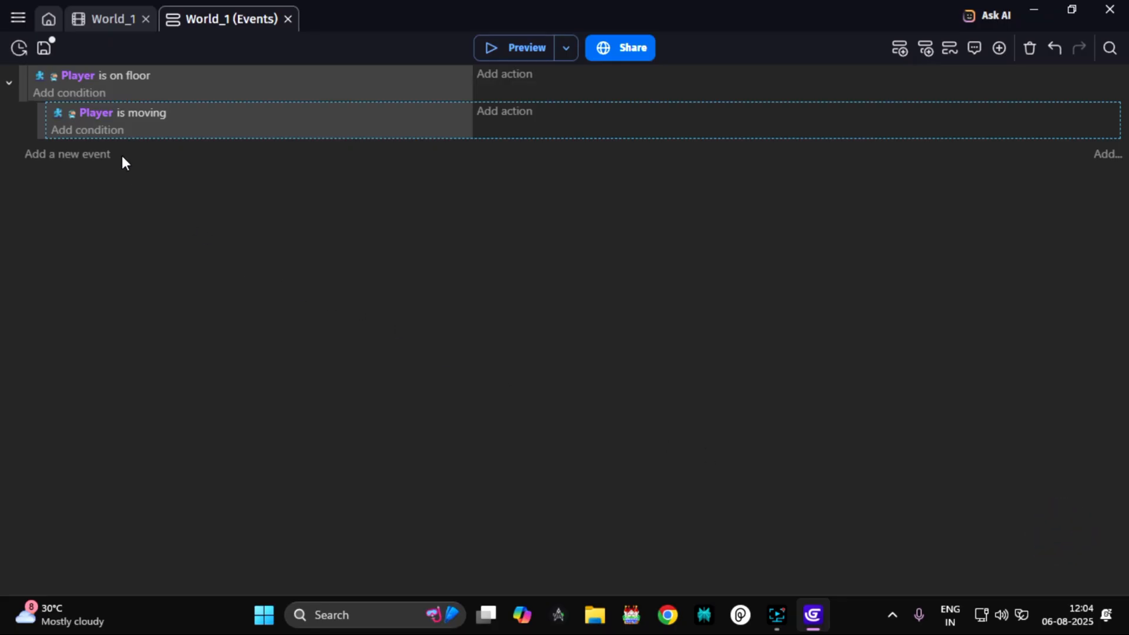
- Add an action to the moving sub-event that sets Player's animation by name to "Run"
{"action": "left_click", "coordinate": [506, 112]}
{"action": "left_click", "coordinate": [192, 182]}
{"action": "scroll", "coordinate": [579, 273], "scroll_direction": "down", "scroll_amount": 3}
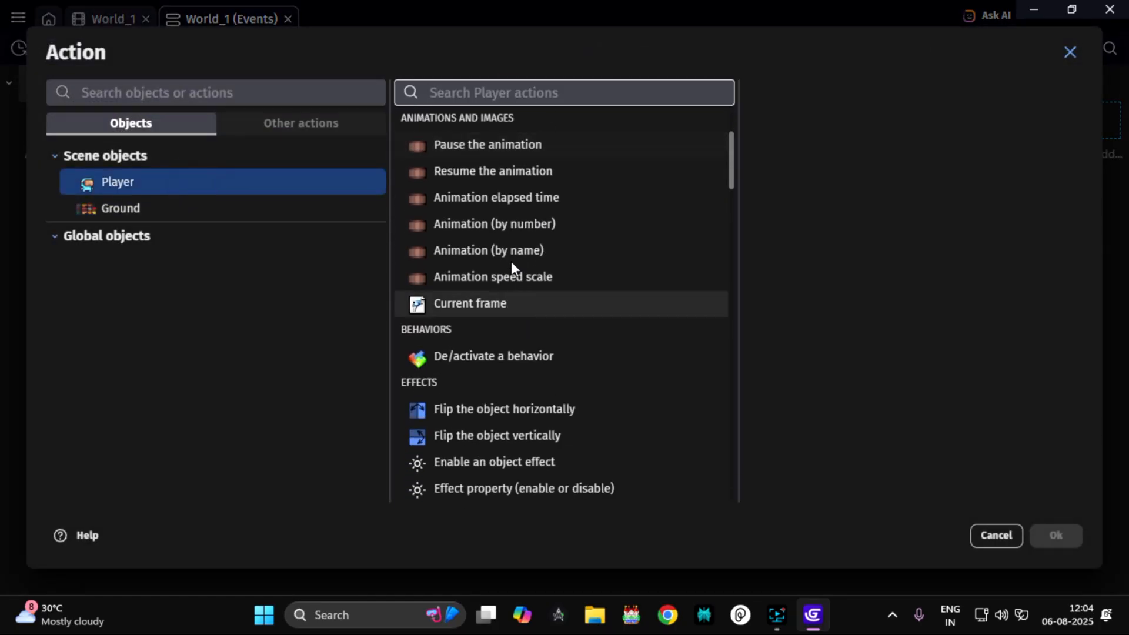
{"action": "left_click", "coordinate": [491, 231]}
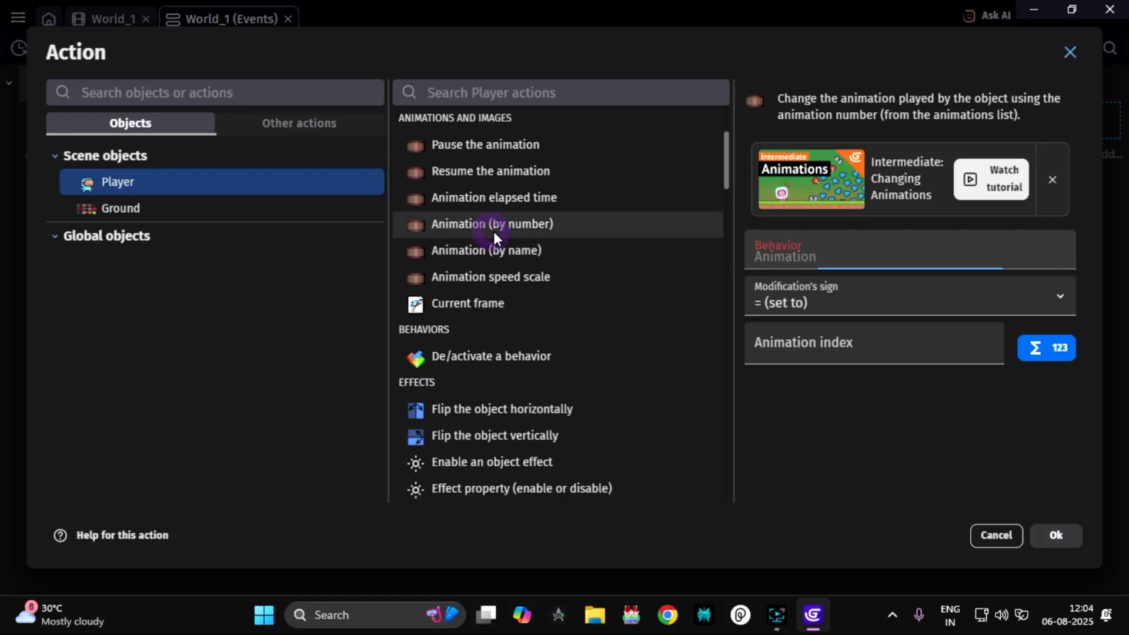
{"action": "left_click", "coordinate": [805, 348]}
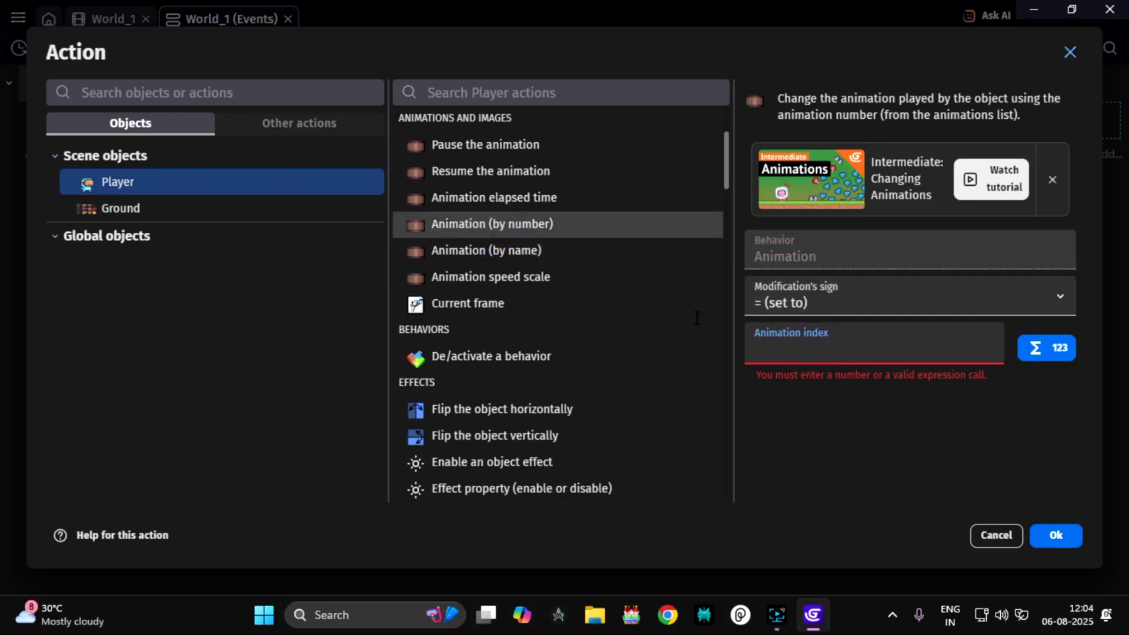
{"action": "left_click", "coordinate": [464, 253]}
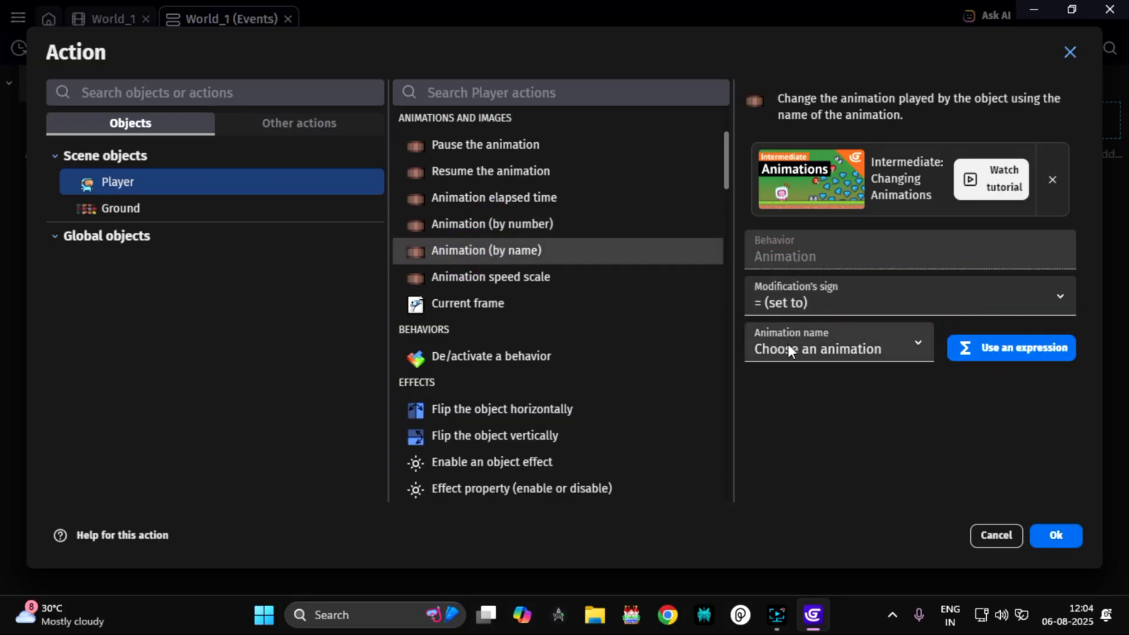
{"action": "left_click", "coordinate": [788, 347]}
{"action": "left_click", "coordinate": [786, 400]}
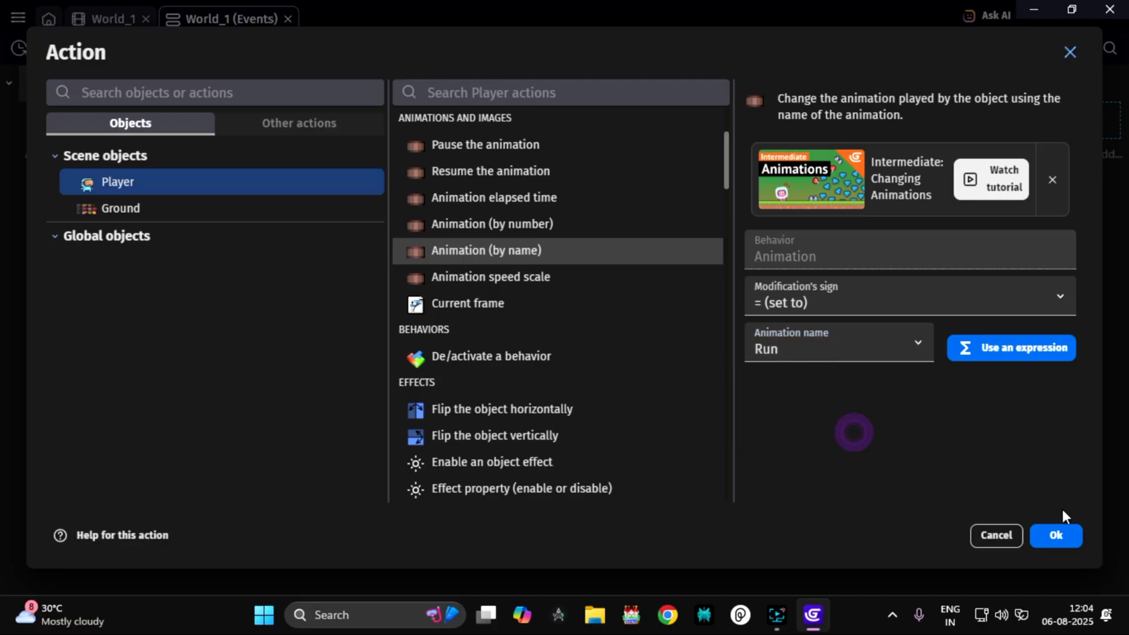
{"action": "left_click", "coordinate": [1058, 535]}
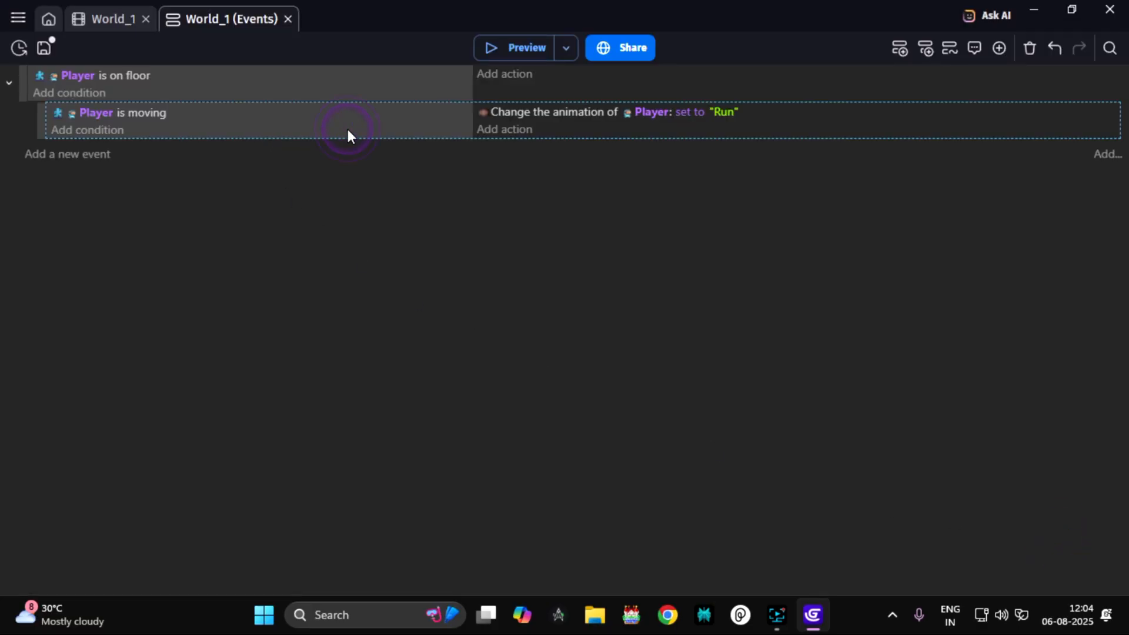
- Duplicate the Player "Is moving" sub-event and invert the condition in the copy
{"action": "key", "text": "ctrl+v"}
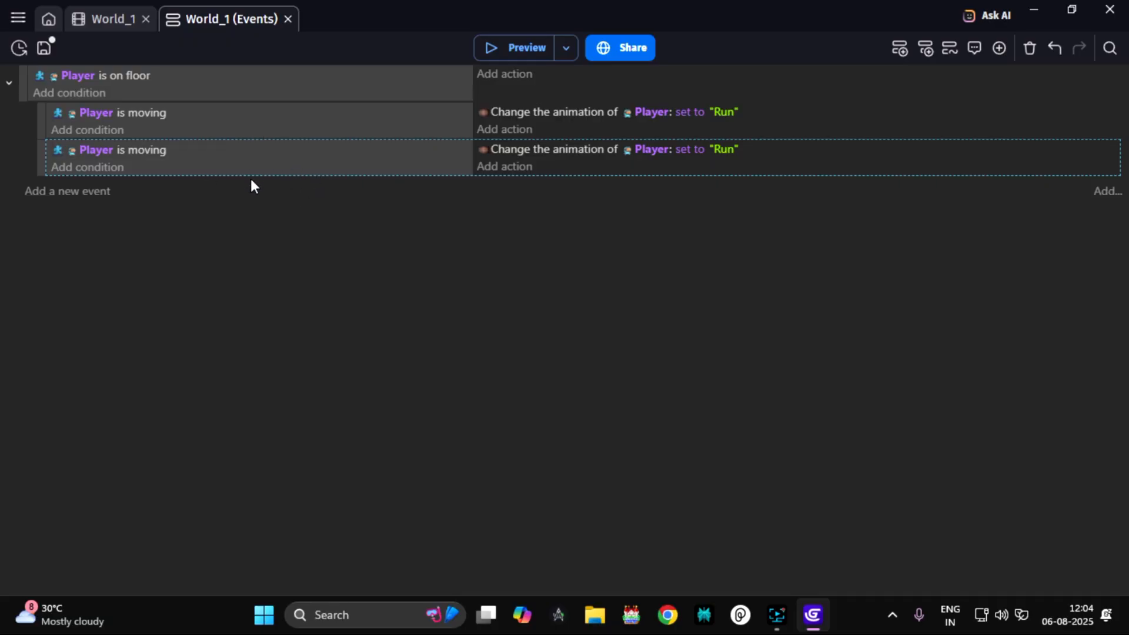
{"action": "left_click", "coordinate": [148, 151]}
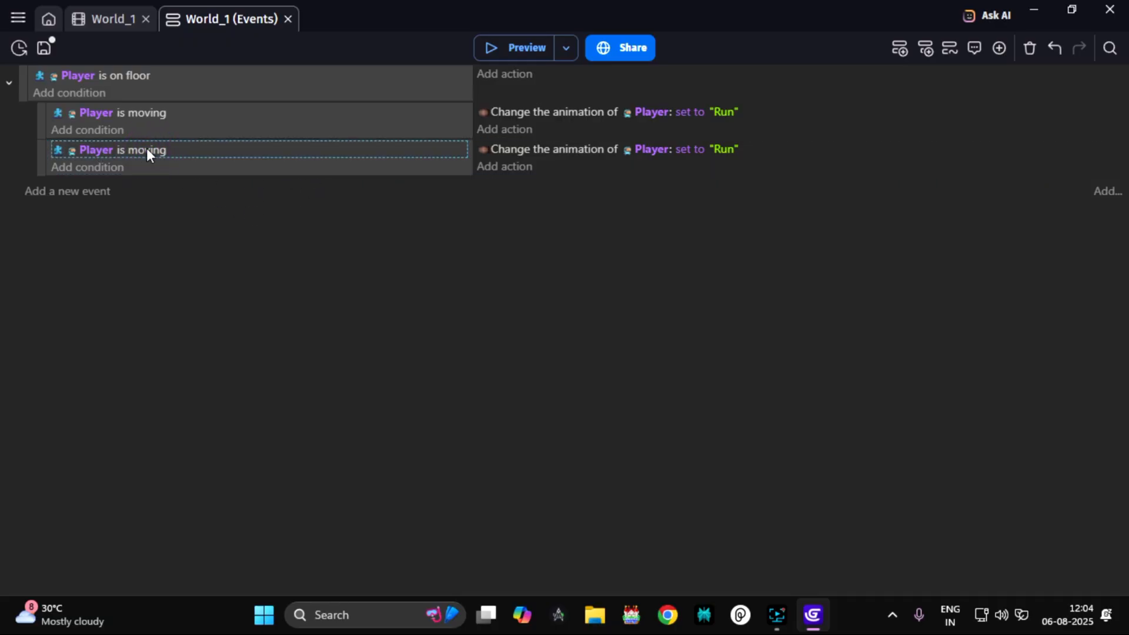
{"action": "double_click", "coordinate": [159, 150]}
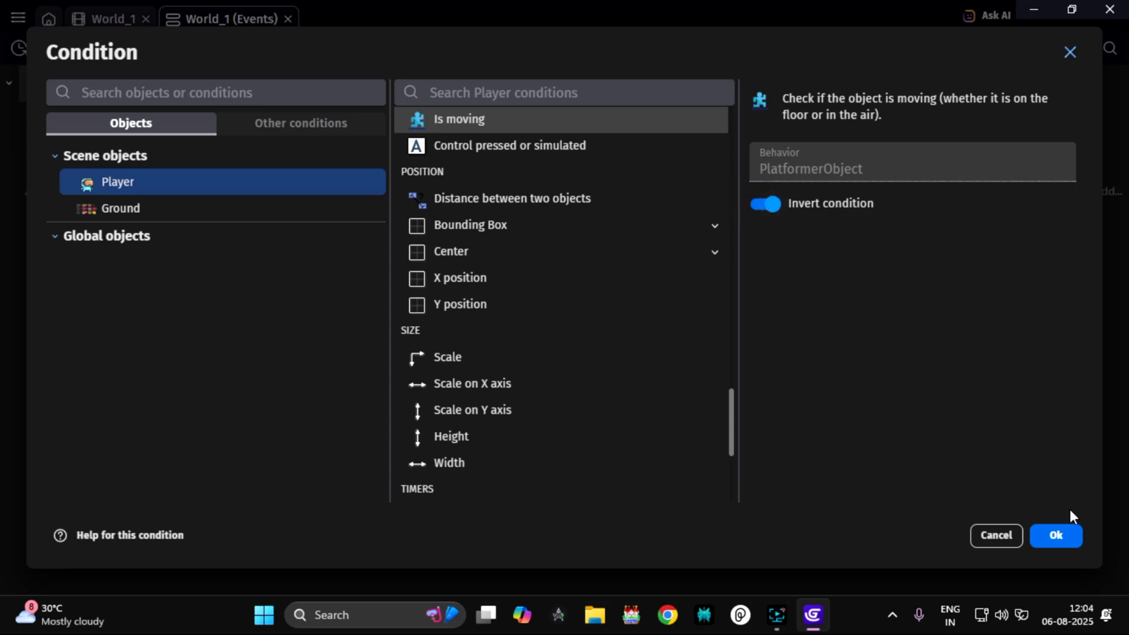
{"action": "left_click", "coordinate": [1056, 536]}
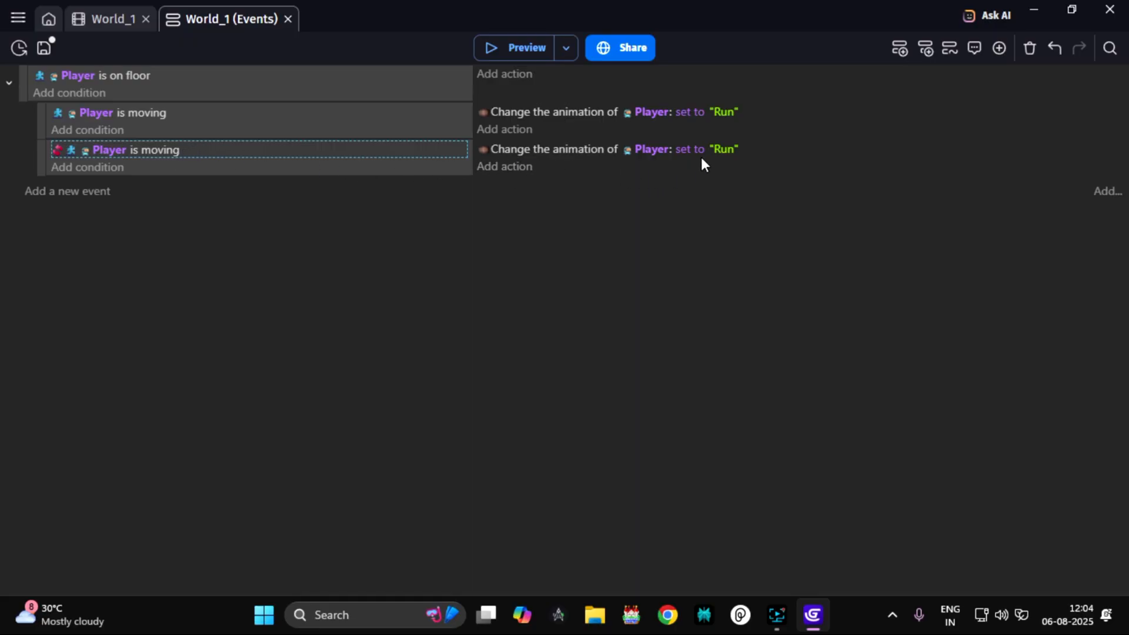
- Set the animation name in the inverted sub-event's action to "Idle" and save the project
{"action": "left_click", "coordinate": [727, 149]}
{"action": "left_click", "coordinate": [752, 185]}
{"action": "left_click", "coordinate": [752, 203]}
{"action": "left_click", "coordinate": [666, 236]}
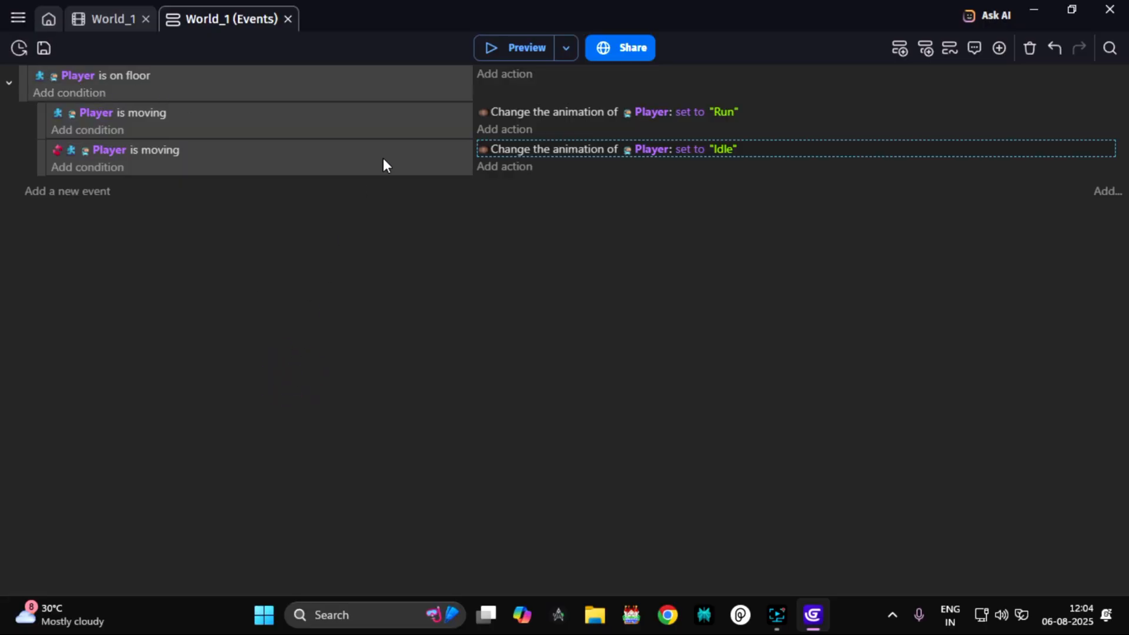
{"action": "key", "text": "ctrl+s"}
- Preview the scene, move Player left and right to check the Run and Idle animations, and close the preview
{"action": "left_click", "coordinate": [505, 47]}
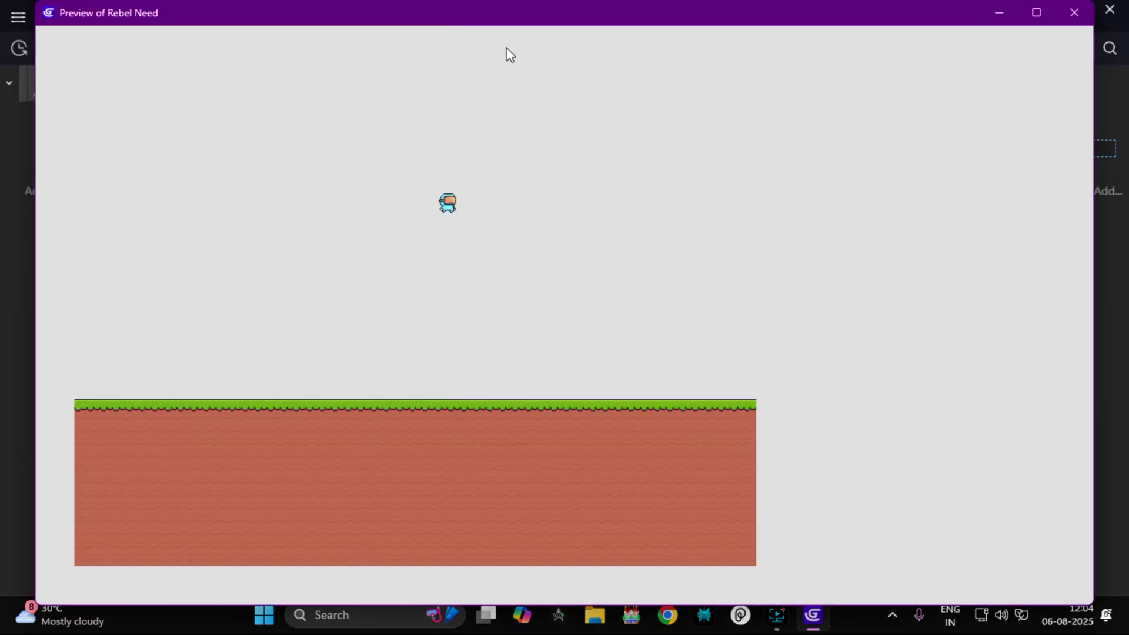
{"action": "key", "text": "Right"}
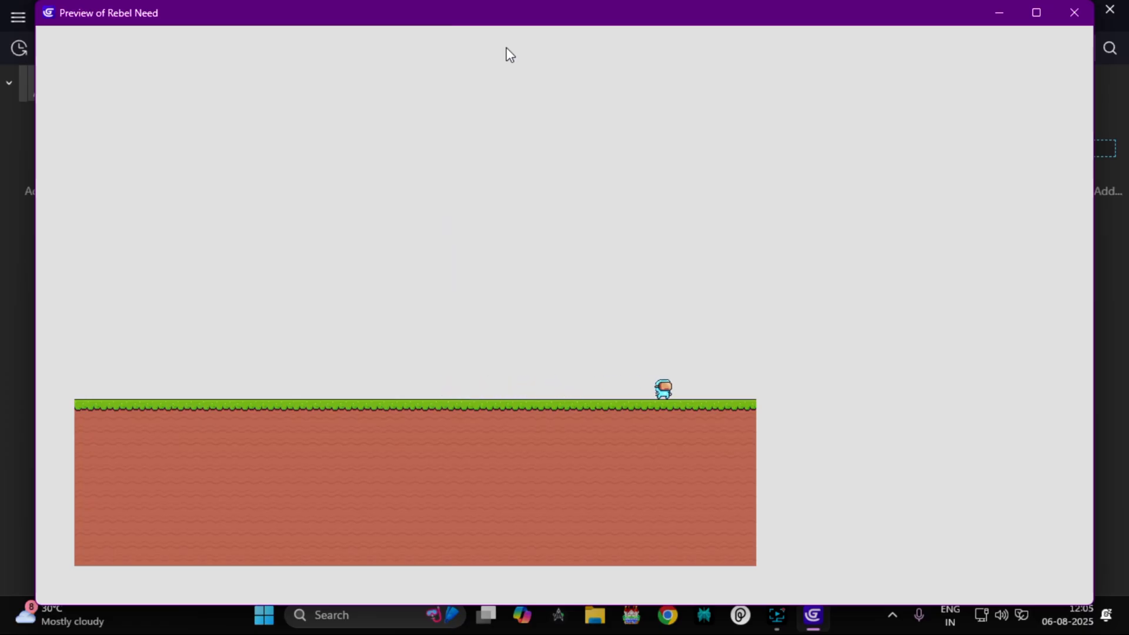
{"action": "key", "text": "Left"}
{"action": "key", "text": "Right"}
{"action": "key", "text": "Left"}
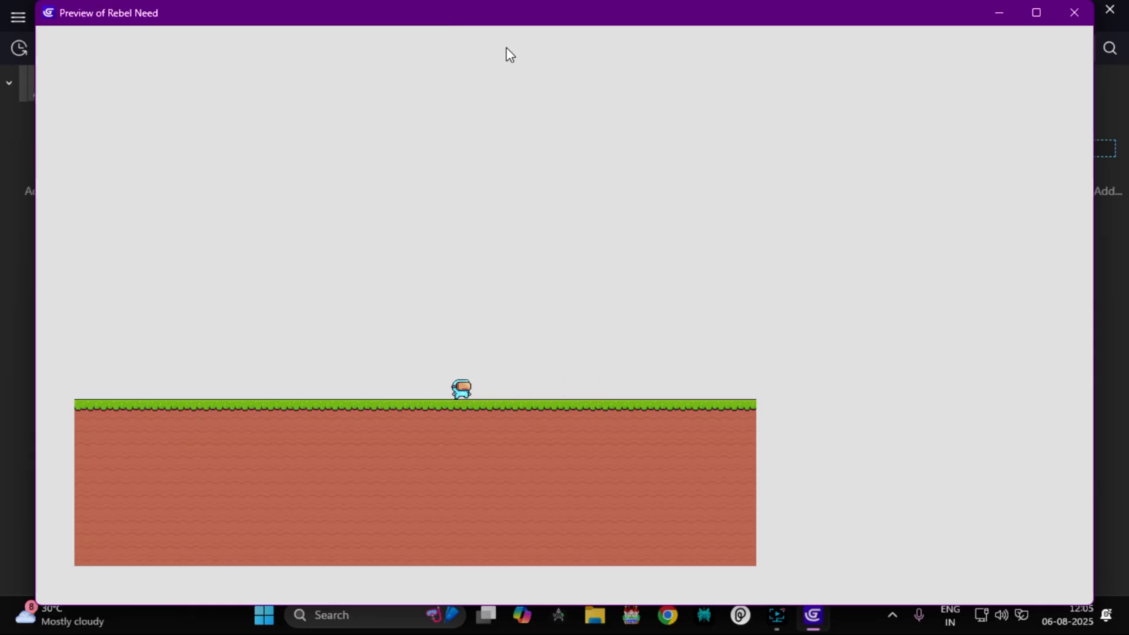
{"action": "left_click", "coordinate": [1075, 16]}
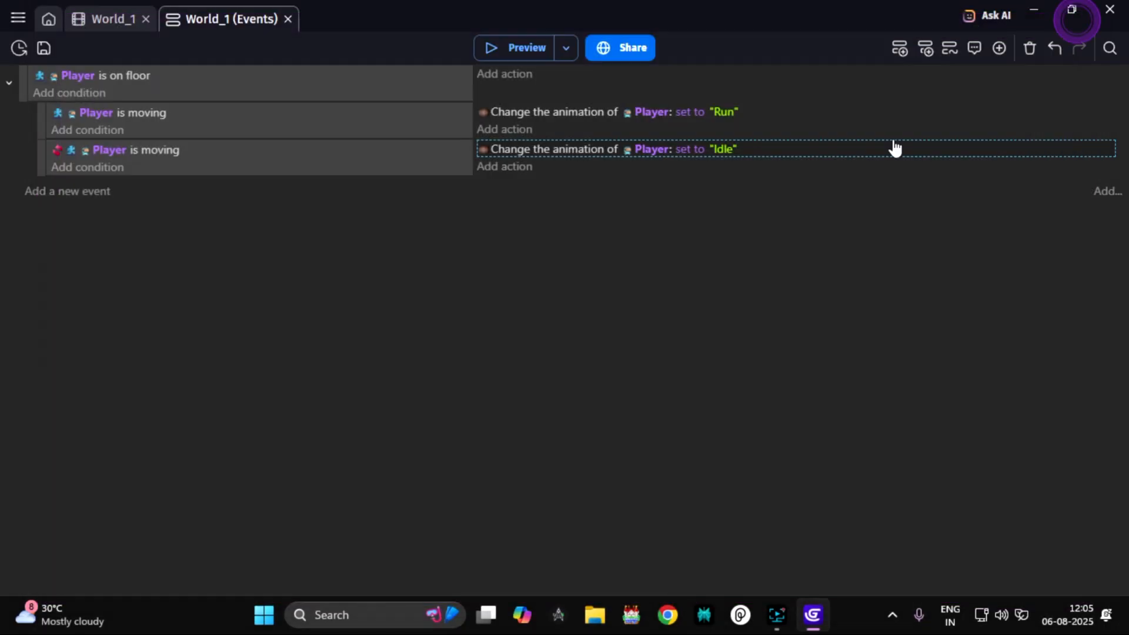
- Add a new sub-event under the on-floor event with a "Key pressed" condition for the Left key
{"action": "left_click", "coordinate": [112, 196]}
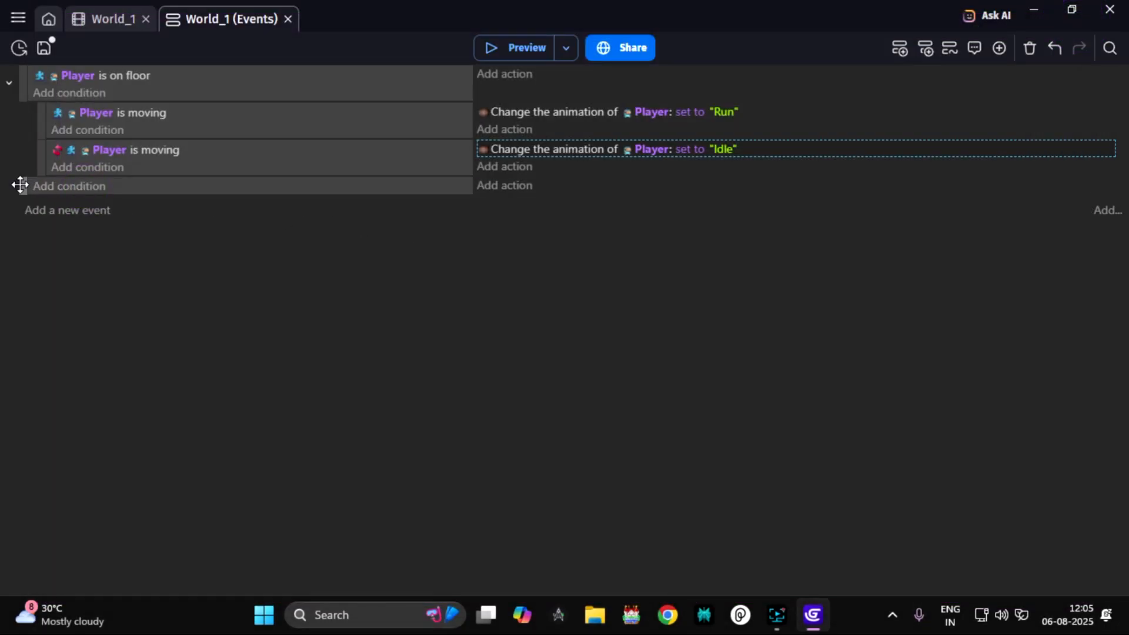
{"action": "left_click_drag", "start_coordinate": [22, 186], "coordinate": [47, 197]}
{"action": "left_click", "coordinate": [94, 189]}
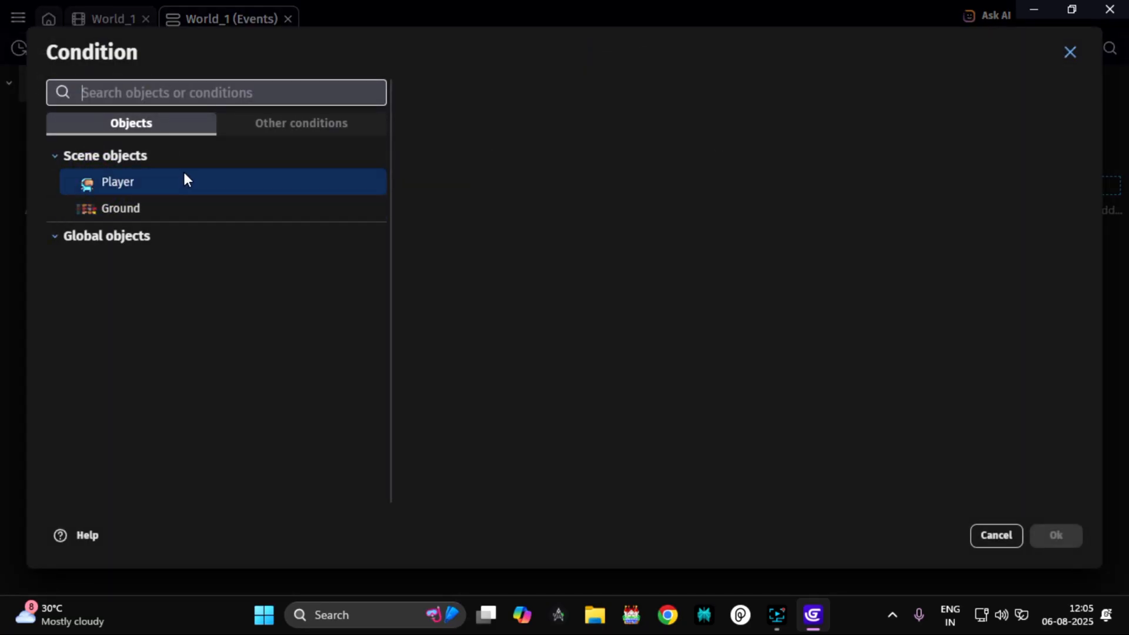
{"action": "left_click", "coordinate": [184, 172]}
{"action": "left_click", "coordinate": [260, 122]}
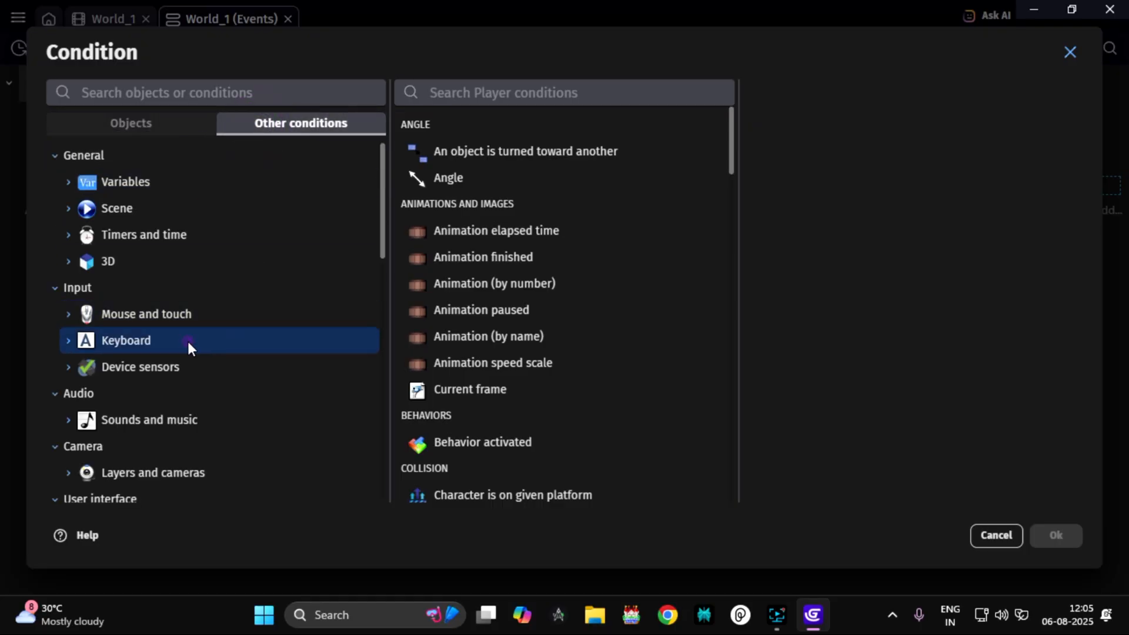
{"action": "left_click", "coordinate": [187, 340]}
{"action": "left_click", "coordinate": [188, 417]}
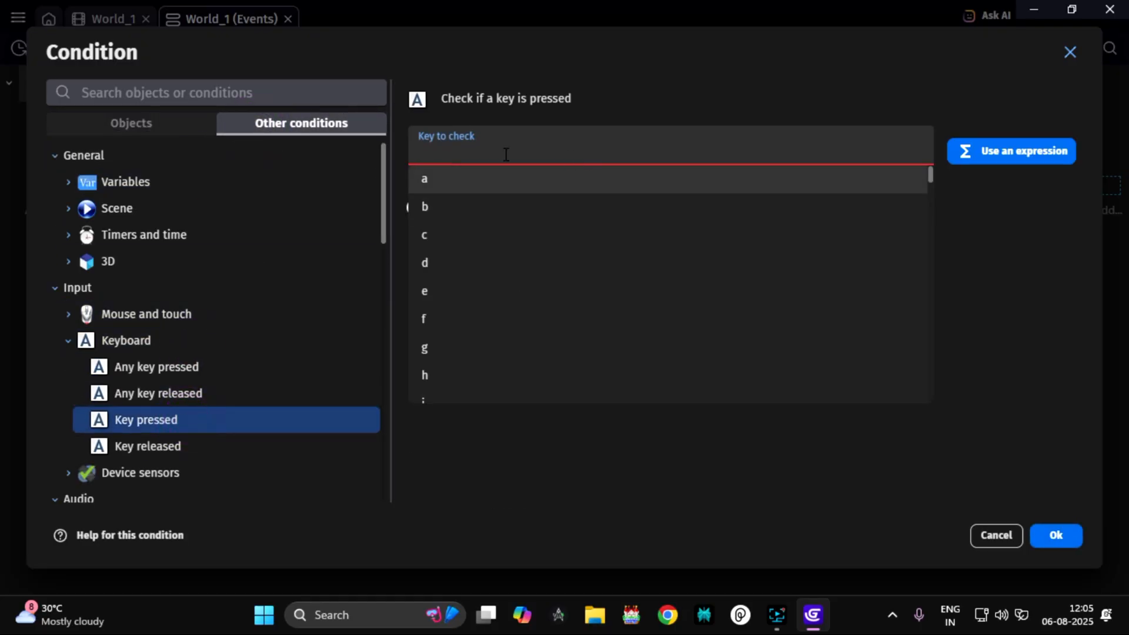
{"action": "type", "text": "left"}
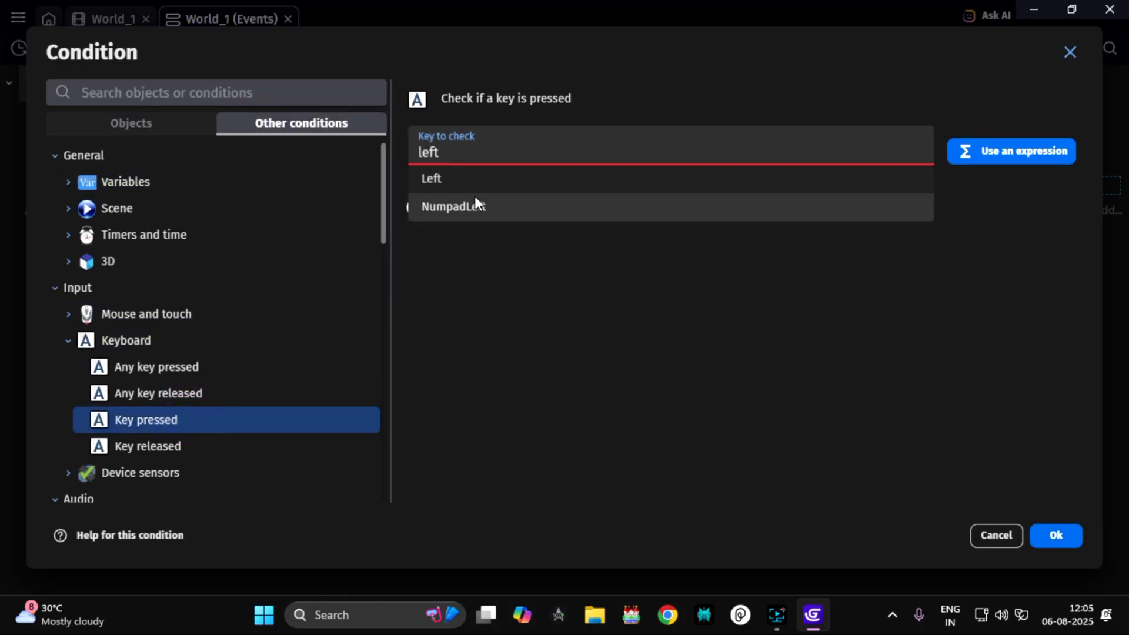
{"action": "left_click", "coordinate": [475, 175]}
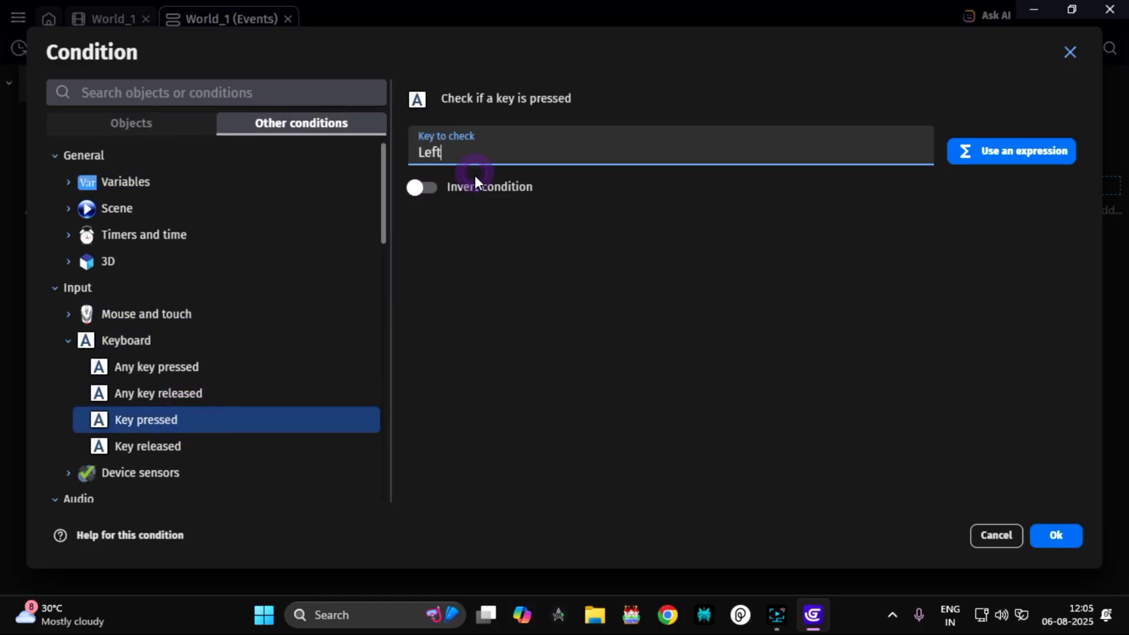
{"action": "left_click", "coordinate": [1061, 540]}
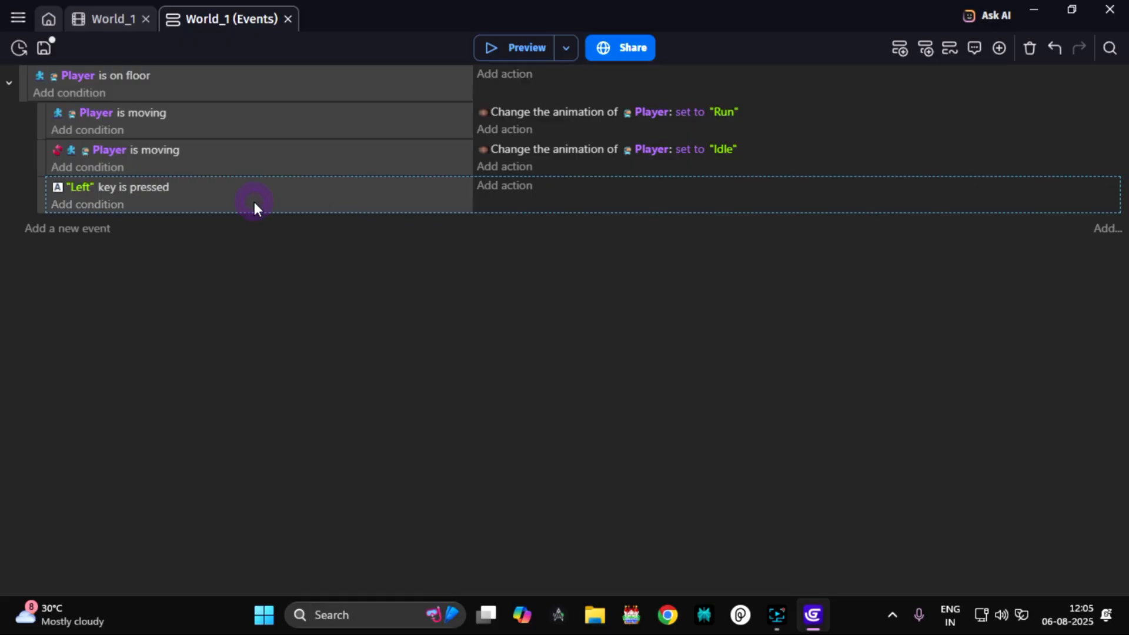
- Duplicate the "Left" key sub-event and set the copy's key to "Right"
{"action": "key", "text": "ctrl+c"}
{"action": "key", "text": "ctrl+v"}
{"action": "left_click", "coordinate": [79, 224]}
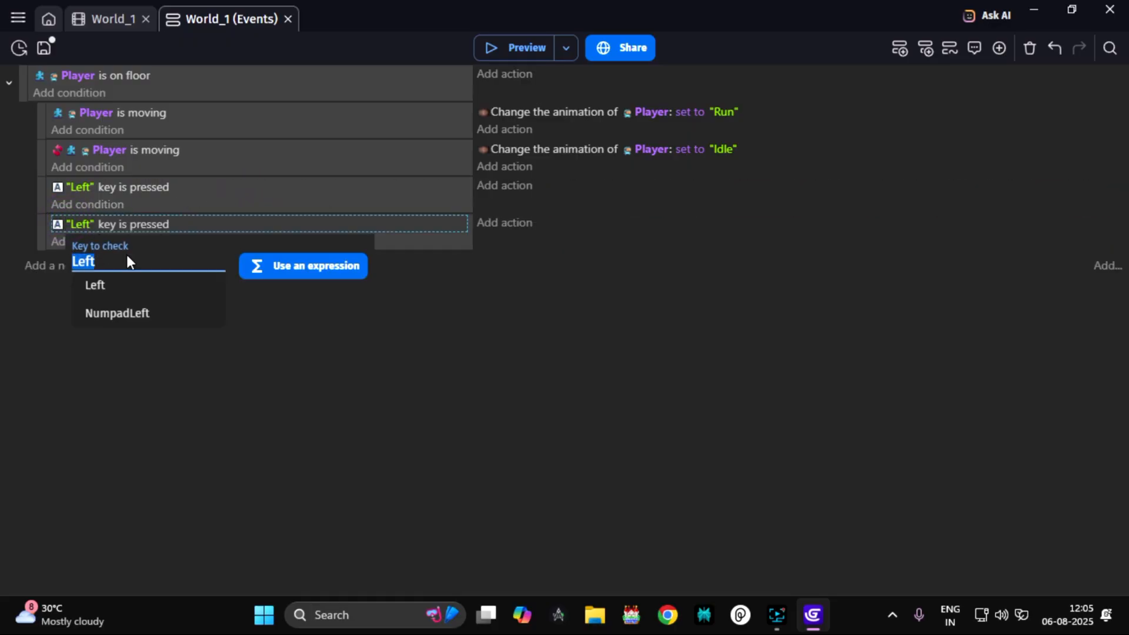
{"action": "type", "text": "Right"}
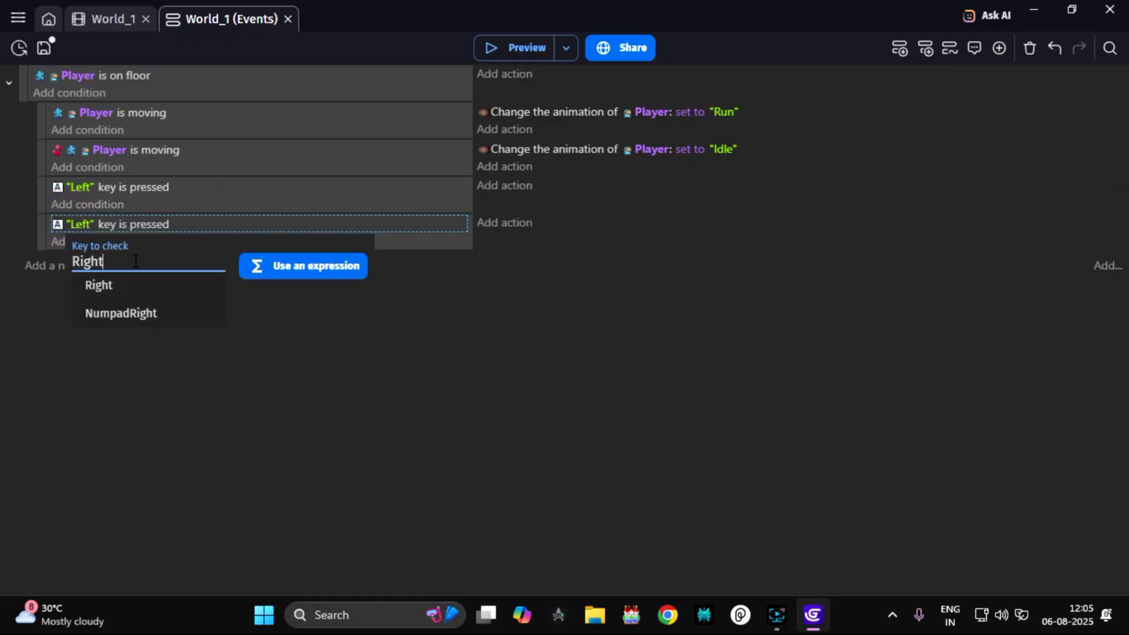
{"action": "left_click", "coordinate": [139, 294]}
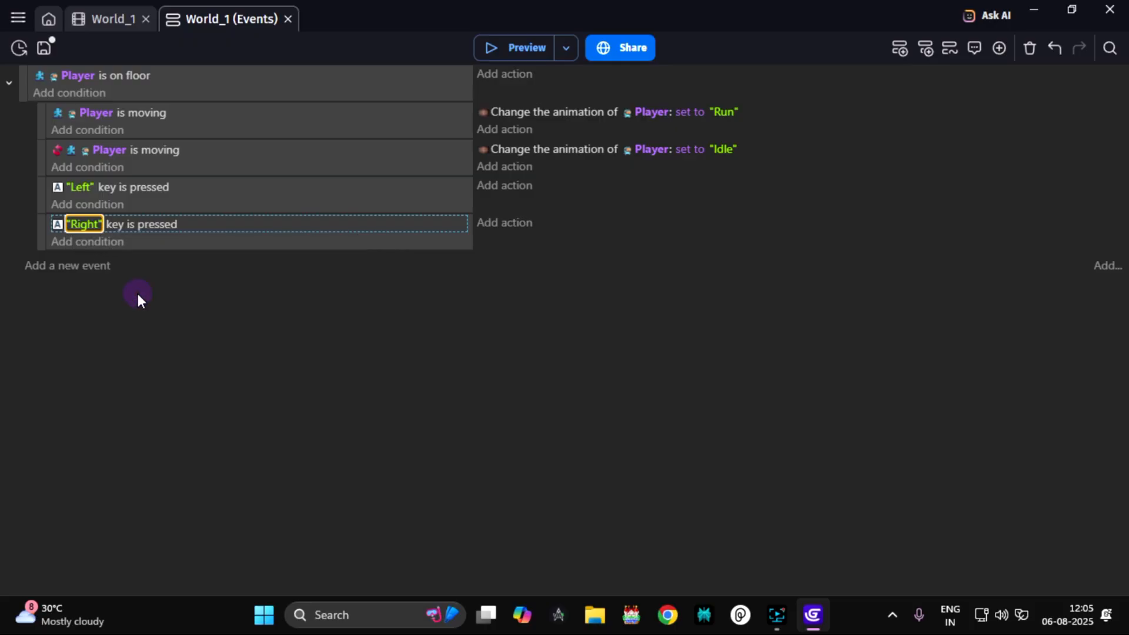
- Add an action to the "Left" key sub-event that flips Player horizontally, with flipping set to Yes
{"action": "left_click", "coordinate": [504, 186]}
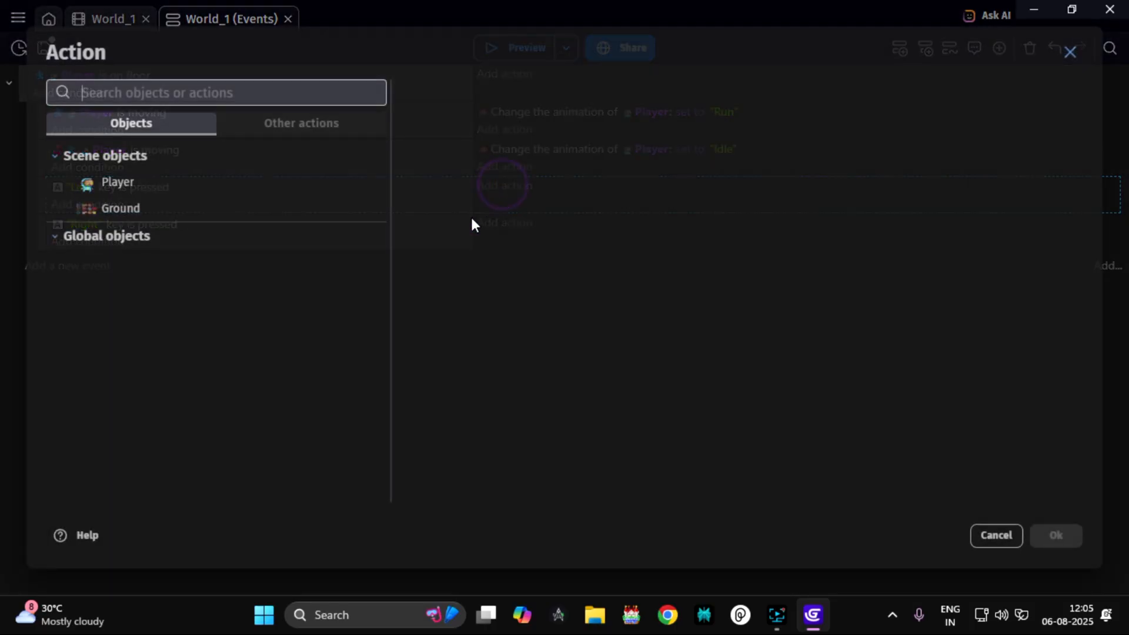
{"action": "left_click", "coordinate": [213, 186]}
{"action": "scroll", "coordinate": [581, 318], "scroll_direction": "down", "scroll_amount": 5}
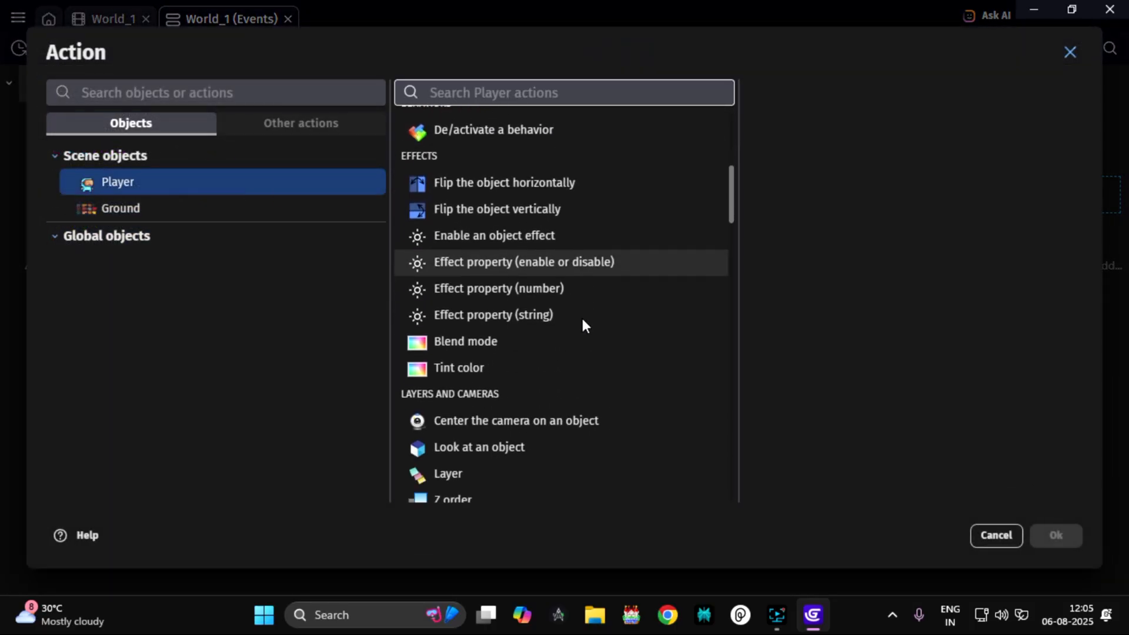
{"action": "scroll", "coordinate": [577, 312], "scroll_direction": "up", "scroll_amount": 1}
{"action": "left_click", "coordinate": [467, 243]}
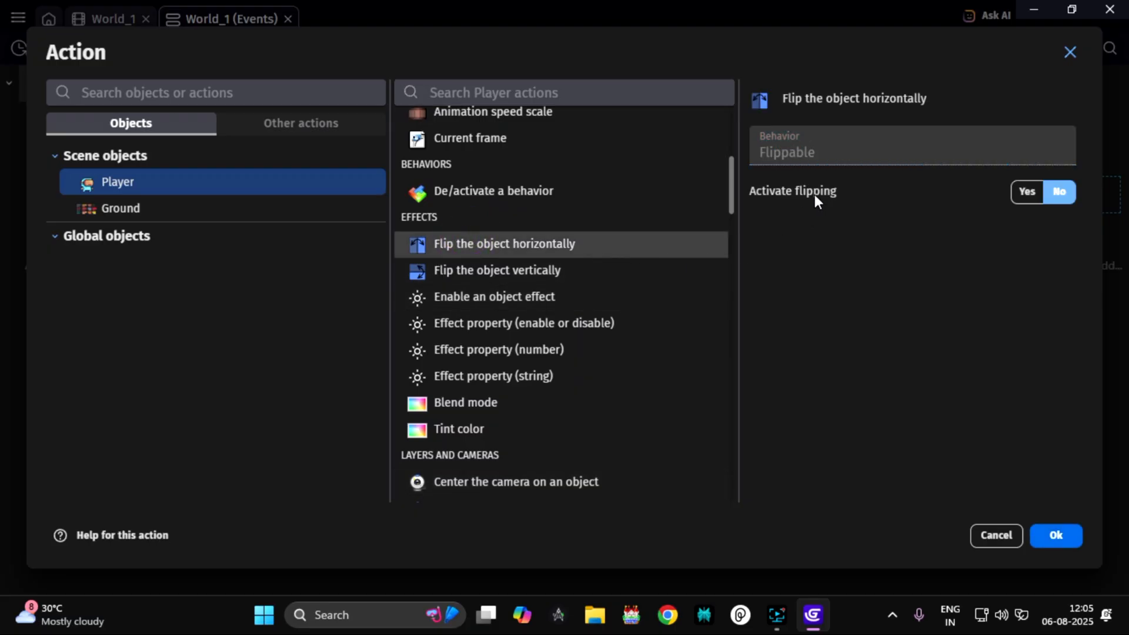
{"action": "left_click", "coordinate": [1033, 187]}
{"action": "left_click", "coordinate": [1057, 538]}
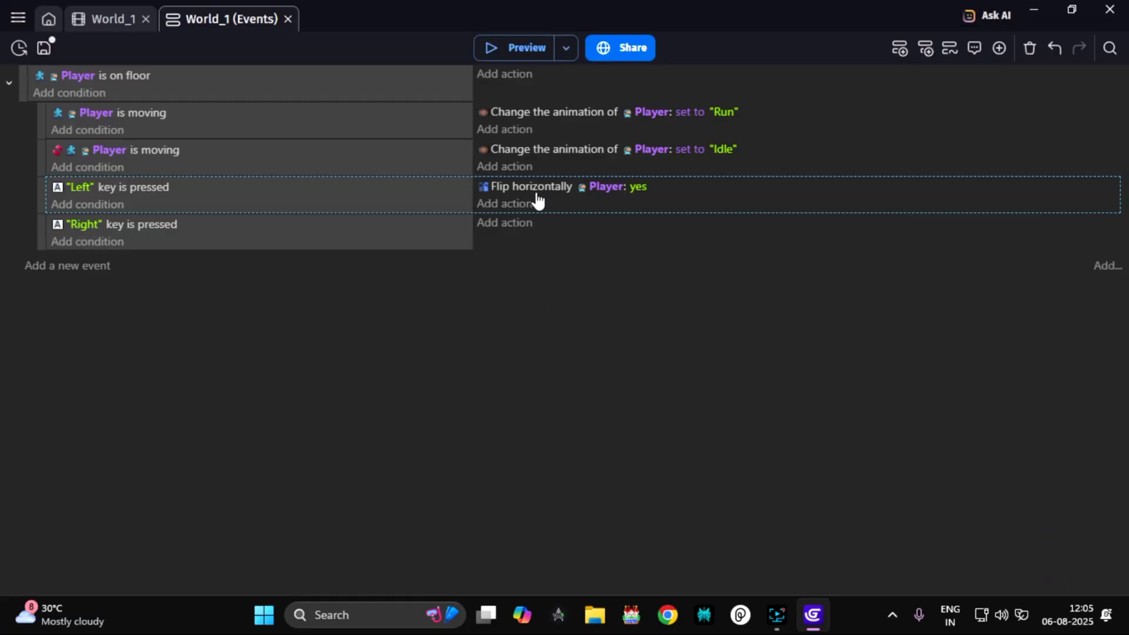
- Copy the horizontal flip action to the "Right" key sub-event, set its flipping to no, and save the project
{"action": "left_click", "coordinate": [576, 223]}
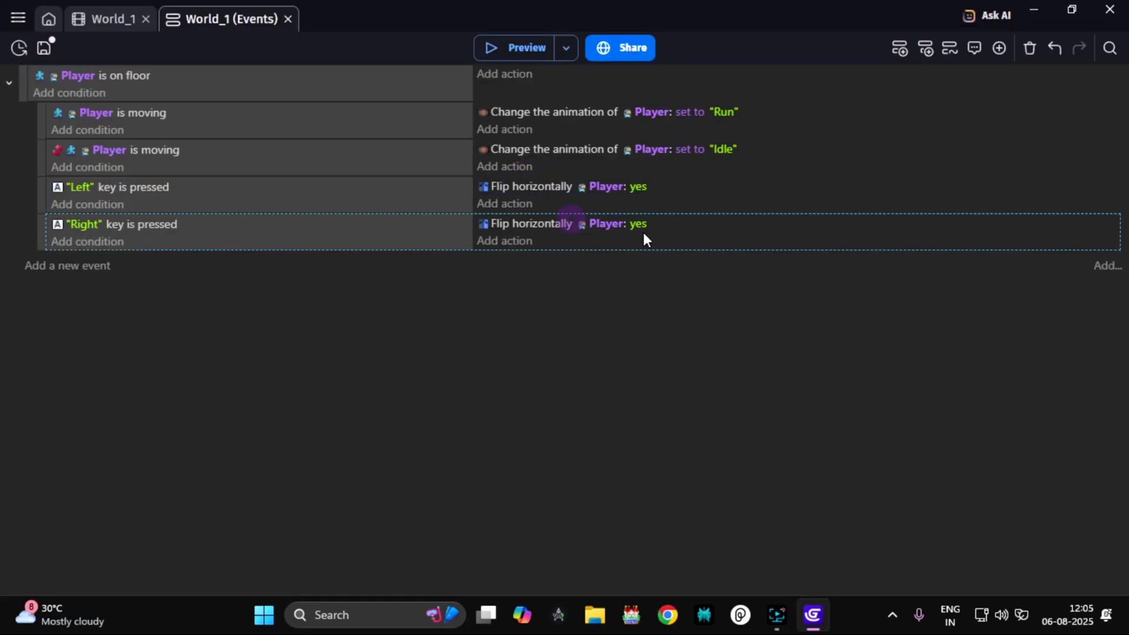
{"action": "left_click", "coordinate": [638, 224]}
{"action": "left_click", "coordinate": [768, 258]}
{"action": "key", "text": "ctrl+s"}
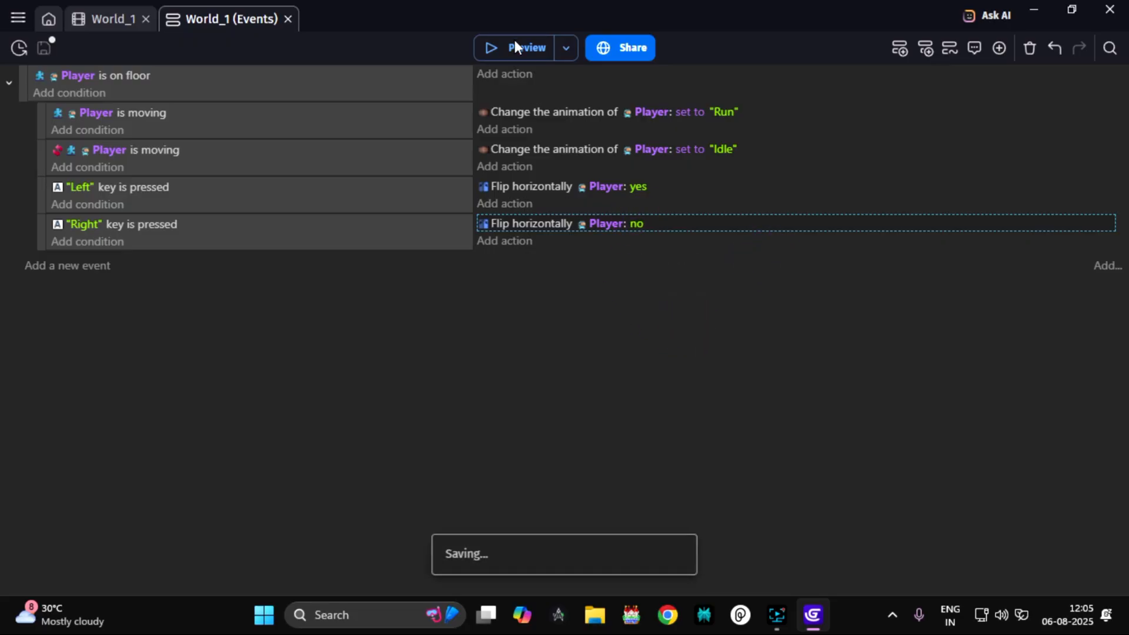
- Preview the scene, test Player turning left and right and jumping, and close the preview
{"action": "left_click", "coordinate": [515, 46]}
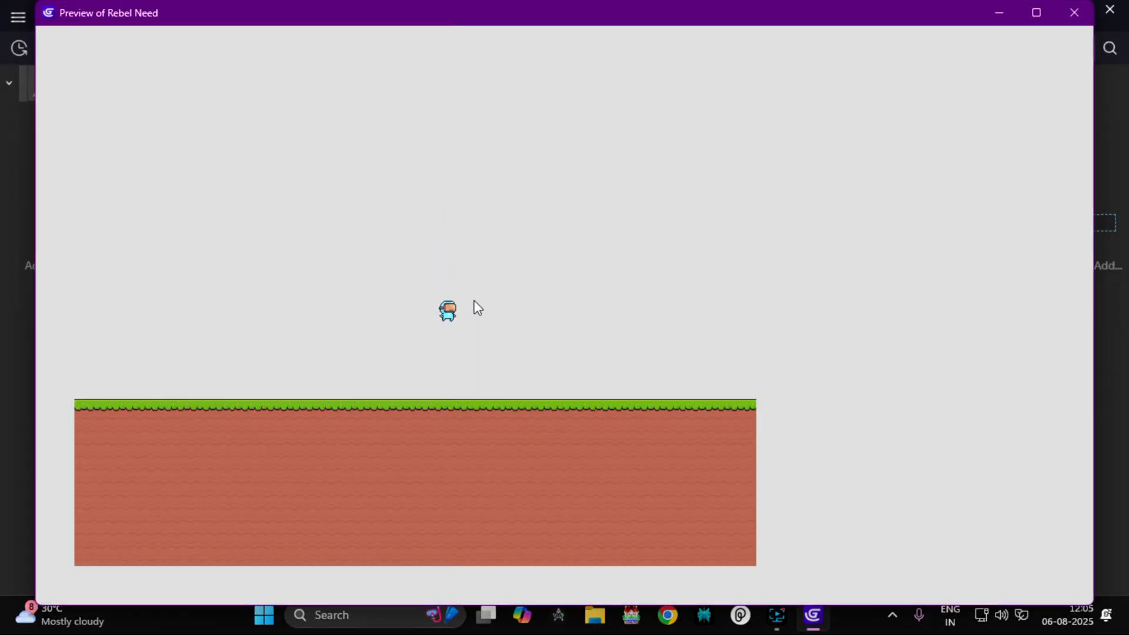
{"action": "key", "text": "Left"}
{"action": "key", "text": "Right"}
{"action": "key", "text": "Right"}
{"action": "key", "text": "Left"}
{"action": "key", "text": "Right"}
{"action": "key", "text": "space"}
{"action": "key", "text": "space"}
{"action": "left_click", "coordinate": [1074, 12]}
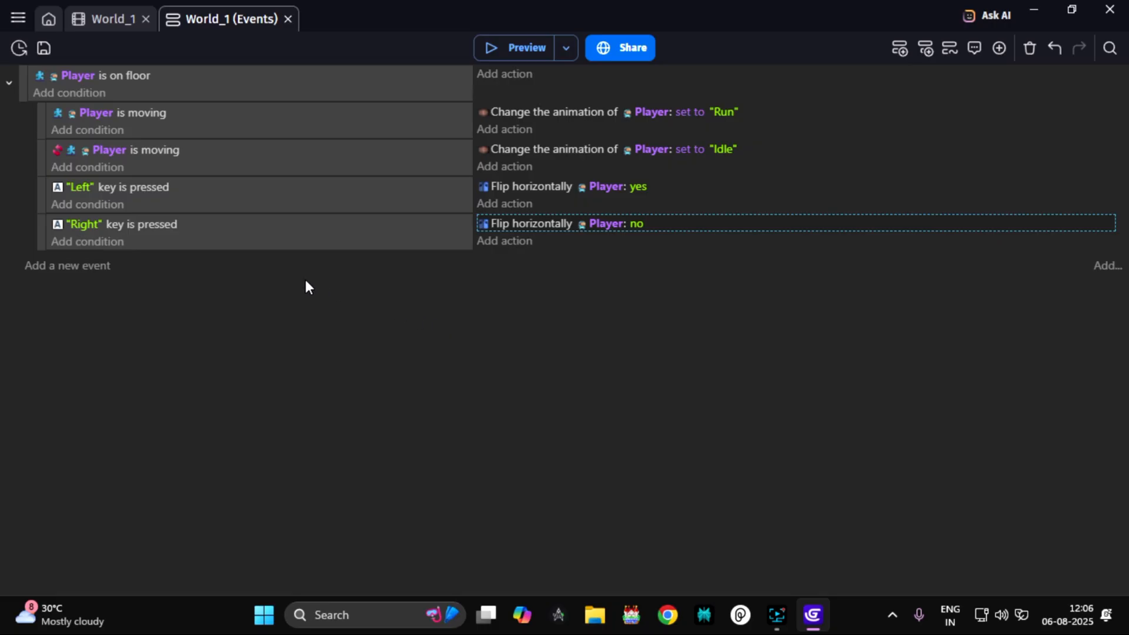
- Add another sub-event under the on-floor event with a "Key pressed" condition for the Space key
{"action": "left_click", "coordinate": [70, 265]}
{"action": "left_click_drag", "start_coordinate": [25, 268], "coordinate": [44, 259]}
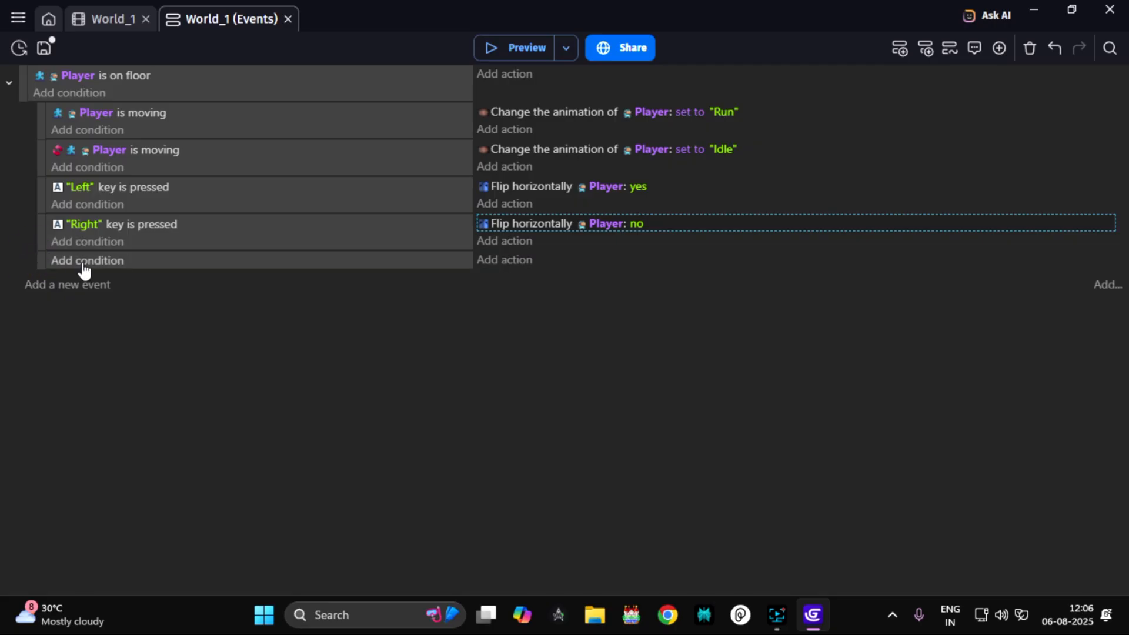
{"action": "left_click", "coordinate": [101, 265]}
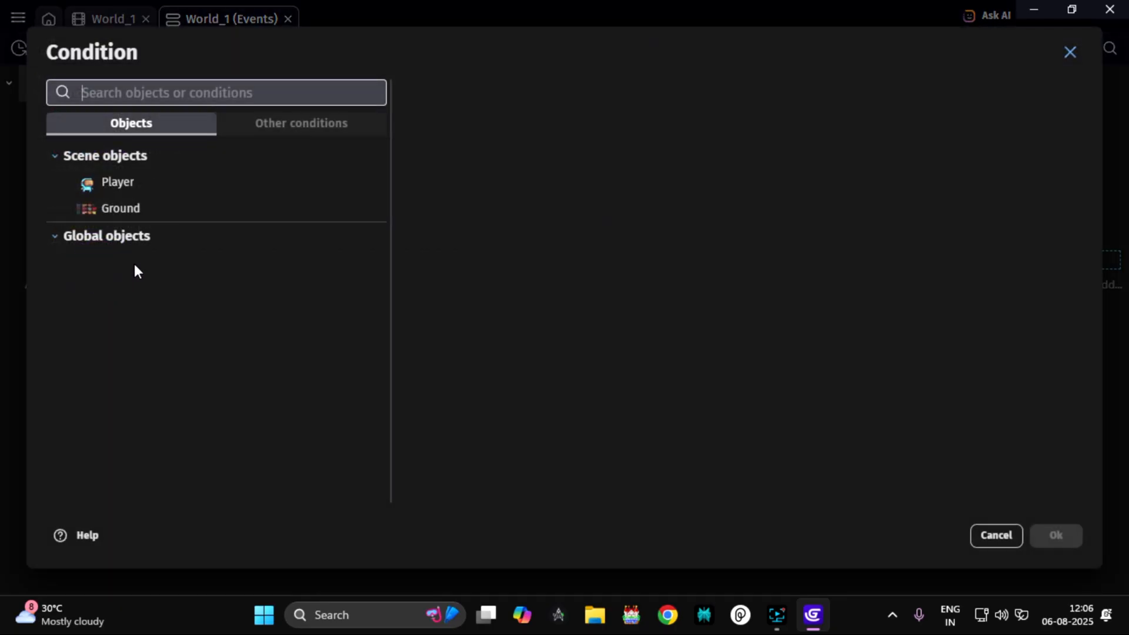
{"action": "left_click", "coordinate": [182, 176]}
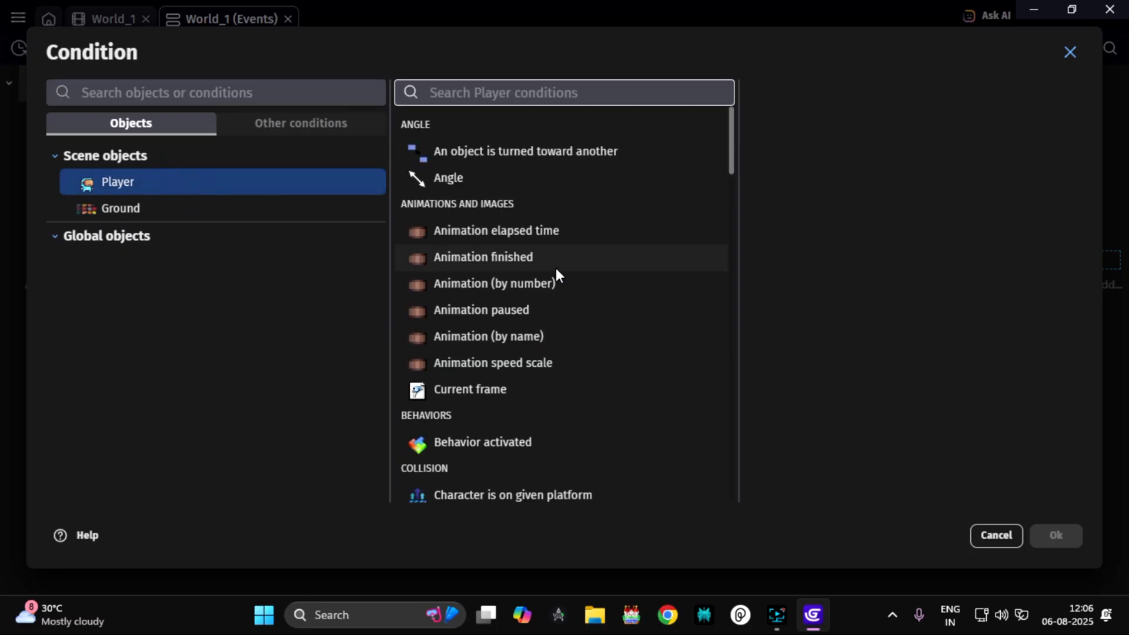
{"action": "scroll", "coordinate": [556, 303], "scroll_direction": "down", "scroll_amount": 3}
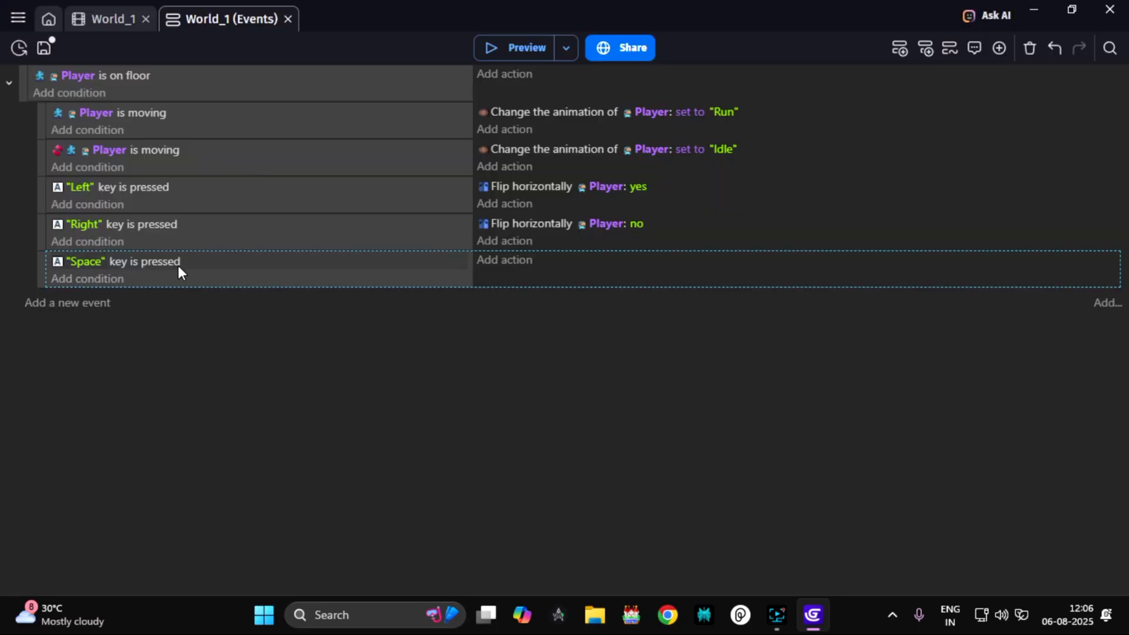
- Add a "Simulate jump key press" action for Player to the "Space" key sub-event
{"action": "left_click", "coordinate": [514, 260]}
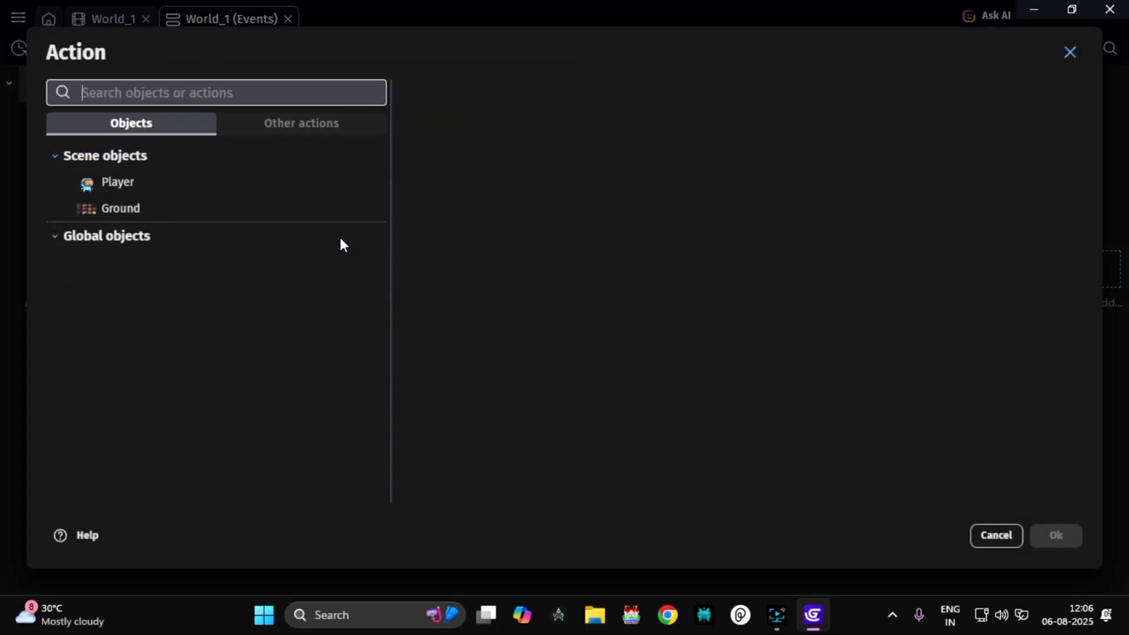
{"action": "left_click", "coordinate": [199, 183]}
{"action": "scroll", "coordinate": [539, 258], "scroll_direction": "down", "scroll_amount": 10}
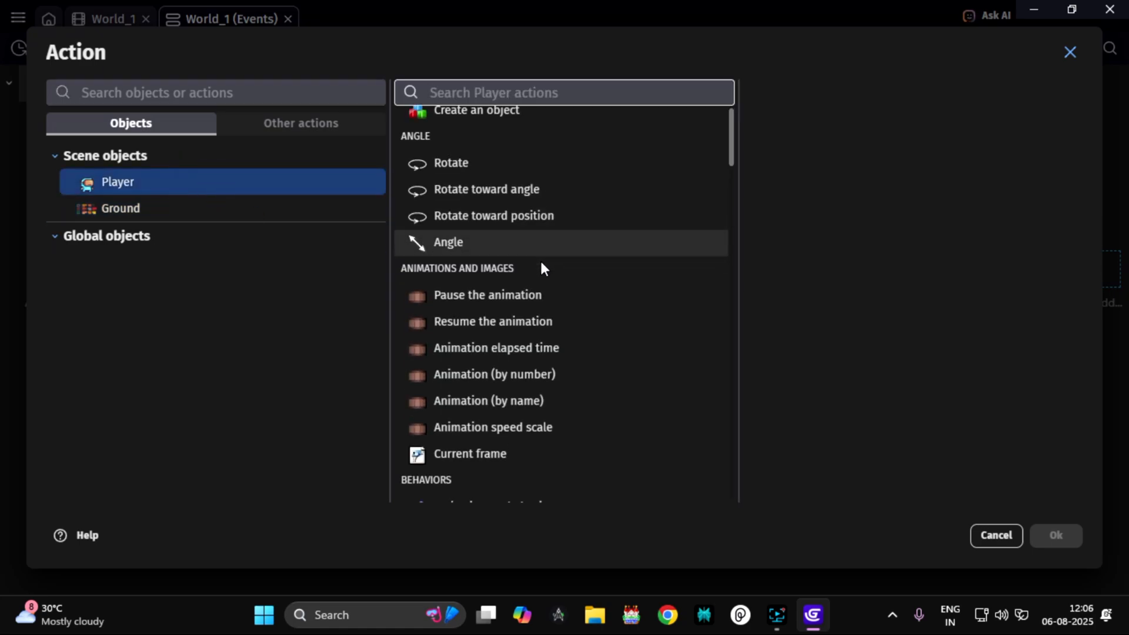
{"action": "scroll", "coordinate": [541, 261], "scroll_direction": "down", "scroll_amount": 7}
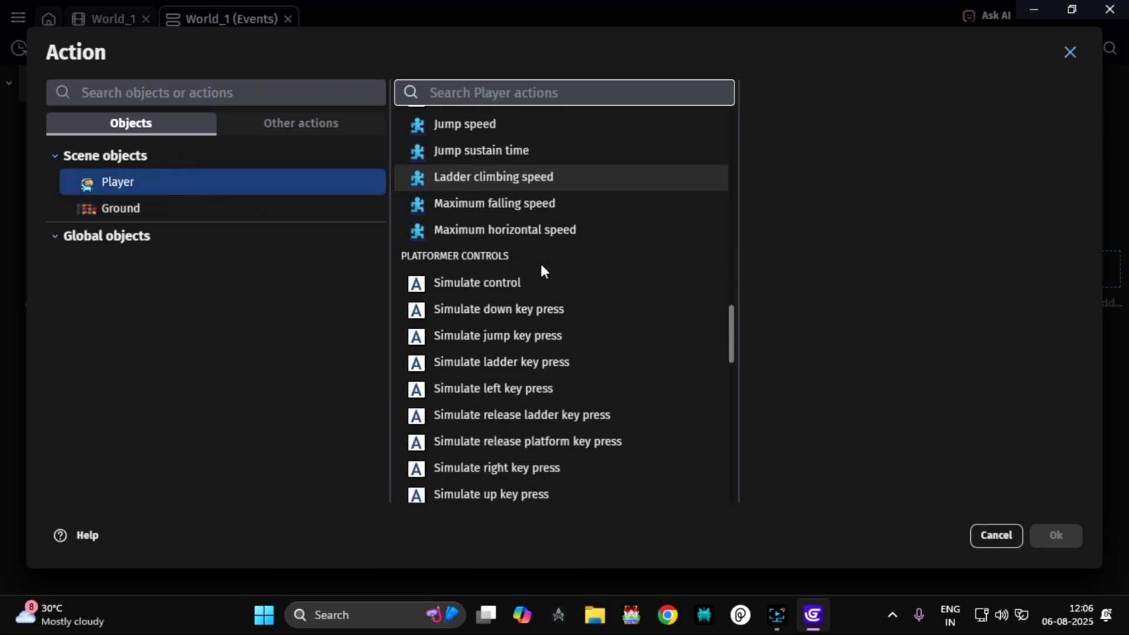
{"action": "scroll", "coordinate": [500, 388], "scroll_direction": "up", "scroll_amount": 2}
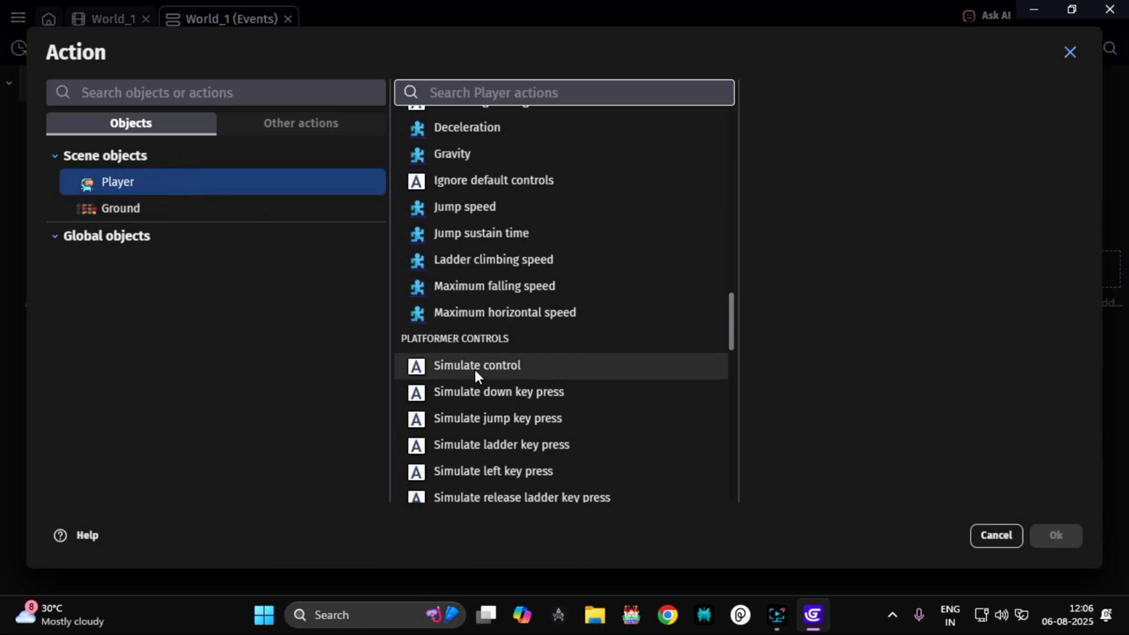
{"action": "scroll", "coordinate": [475, 370], "scroll_direction": "down", "scroll_amount": 3}
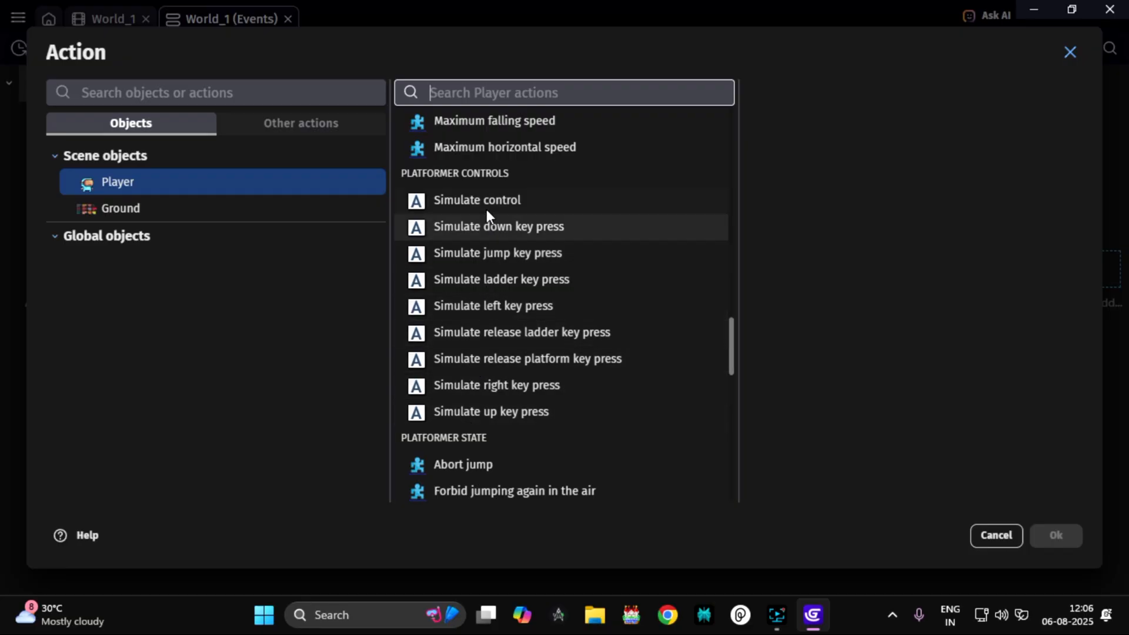
{"action": "left_click", "coordinate": [555, 252]}
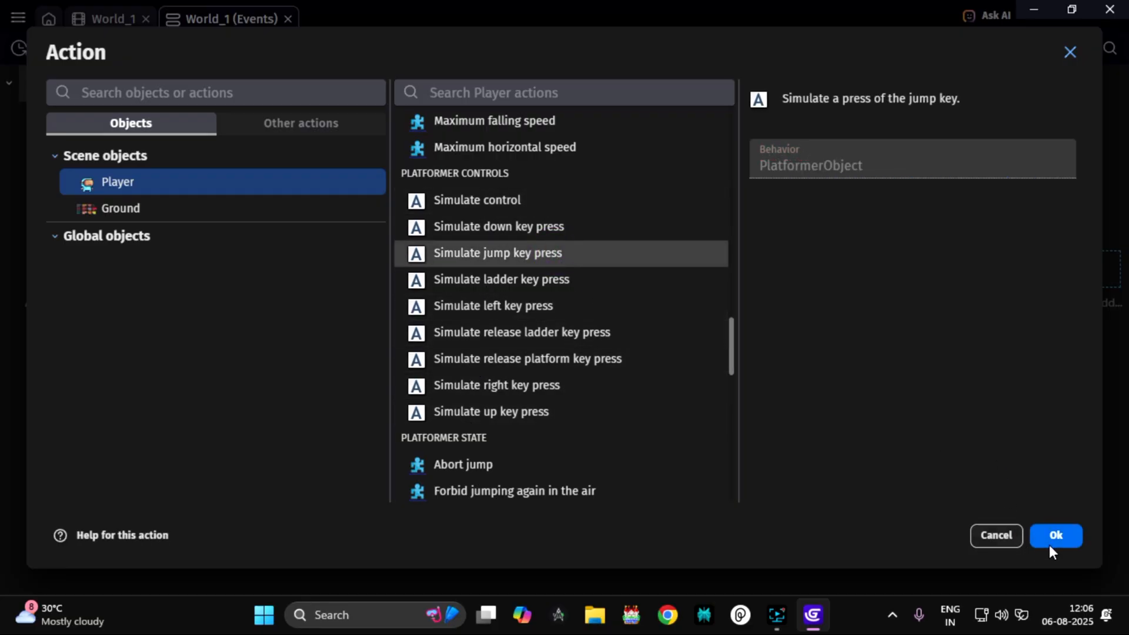
{"action": "left_click", "coordinate": [1050, 540]}
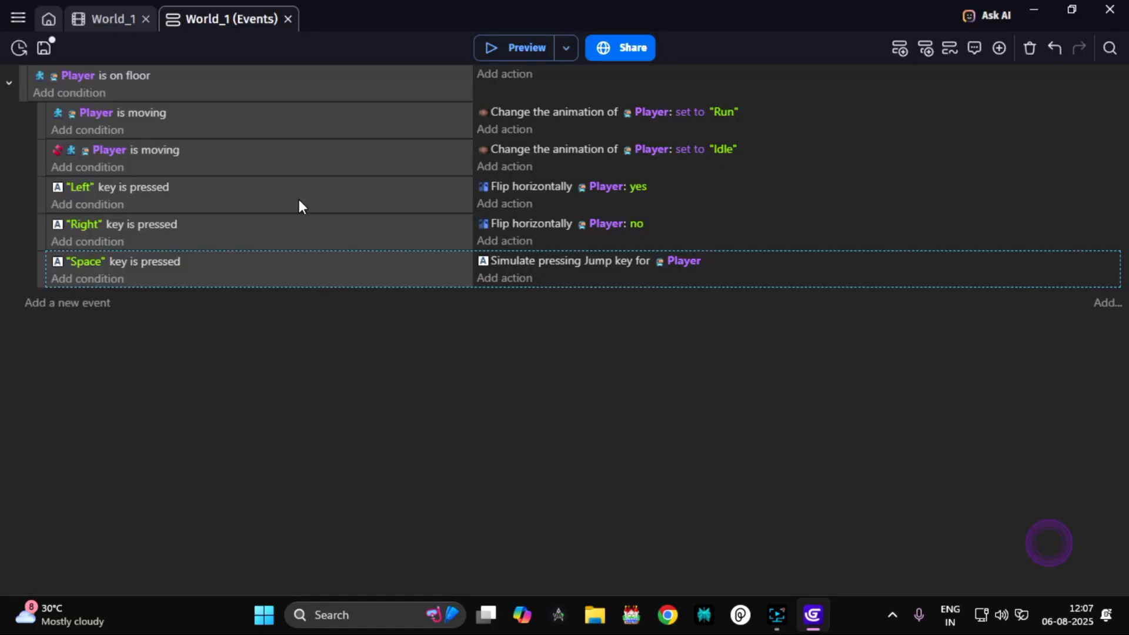
- Add an event with Player's "Is jumping" condition and place it at top level below the on-floor event group
{"action": "left_click", "coordinate": [92, 305]}
{"action": "left_click_drag", "start_coordinate": [23, 292], "coordinate": [53, 179]}
{"action": "left_click", "coordinate": [93, 184]}
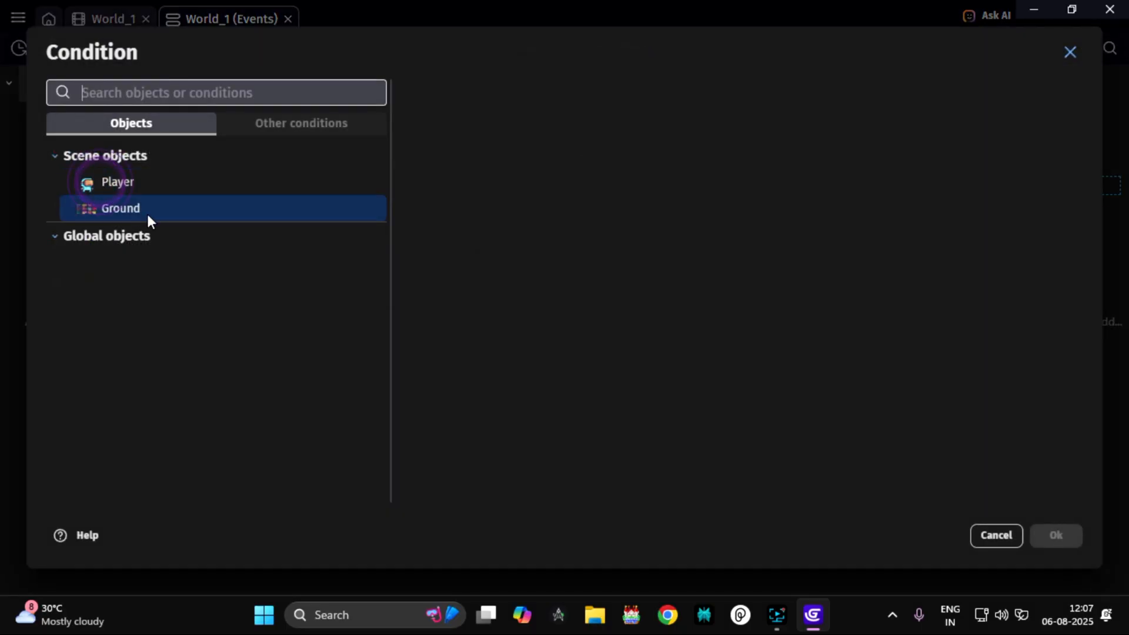
{"action": "left_click", "coordinate": [182, 176]}
{"action": "scroll", "coordinate": [524, 291], "scroll_direction": "down", "scroll_amount": 5}
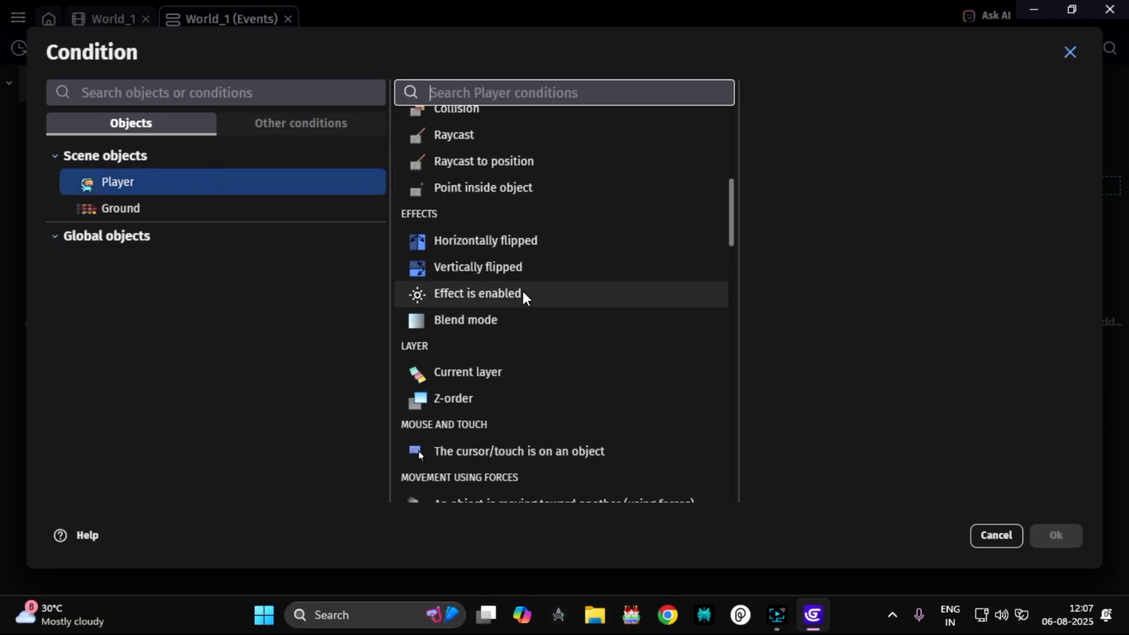
{"action": "scroll", "coordinate": [522, 293], "scroll_direction": "down", "scroll_amount": 10}
{"action": "scroll", "coordinate": [522, 292], "scroll_direction": "up", "scroll_amount": 3}
{"action": "scroll", "coordinate": [522, 292], "scroll_direction": "down", "scroll_amount": 3}
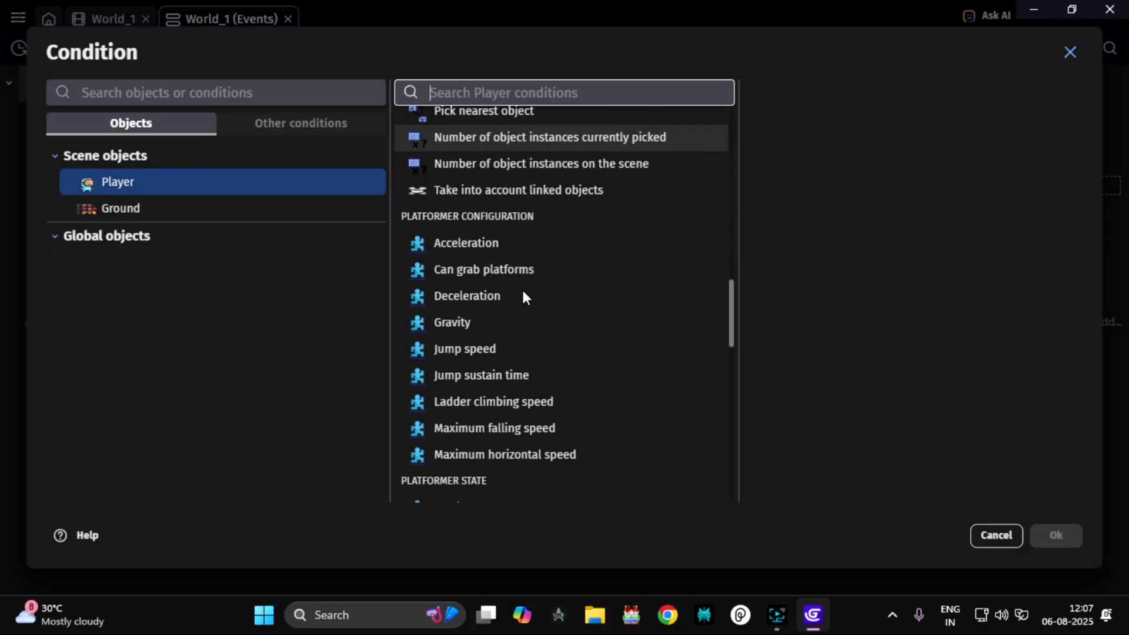
{"action": "scroll", "coordinate": [522, 296], "scroll_direction": "down", "scroll_amount": 5}
{"action": "left_click", "coordinate": [484, 335]}
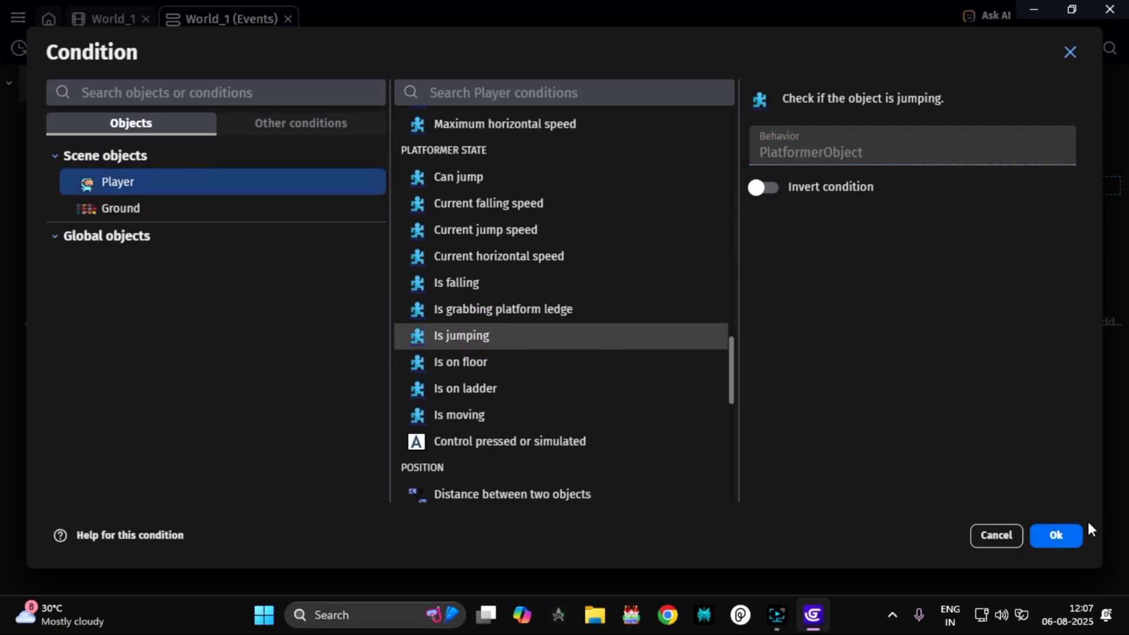
{"action": "left_click", "coordinate": [1056, 535]}
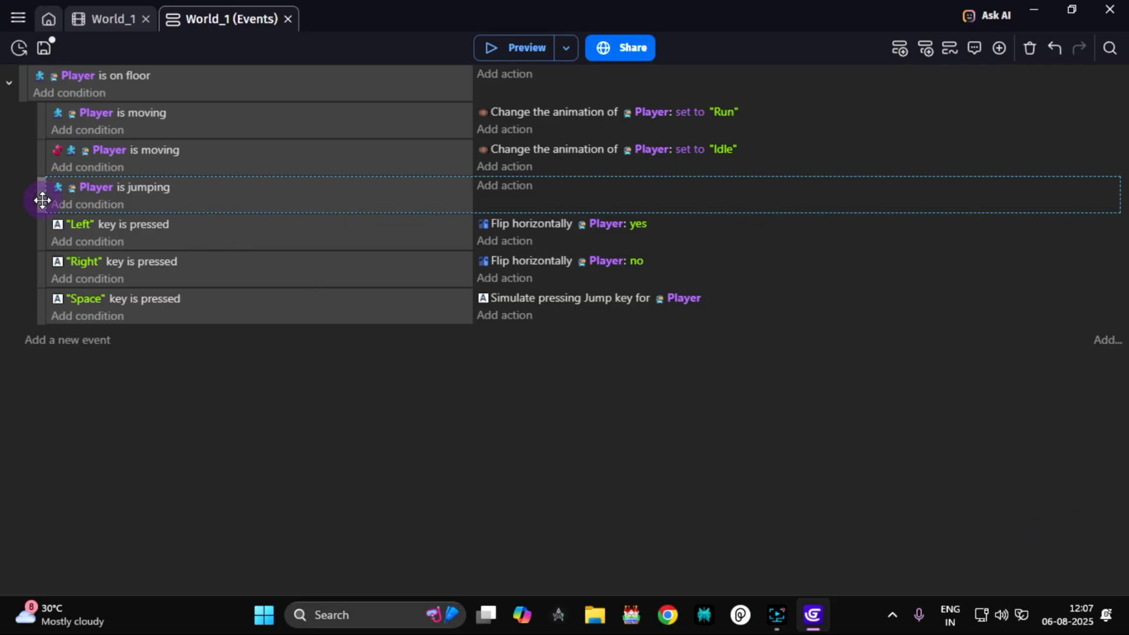
{"action": "left_click_drag", "start_coordinate": [42, 200], "coordinate": [34, 339]}
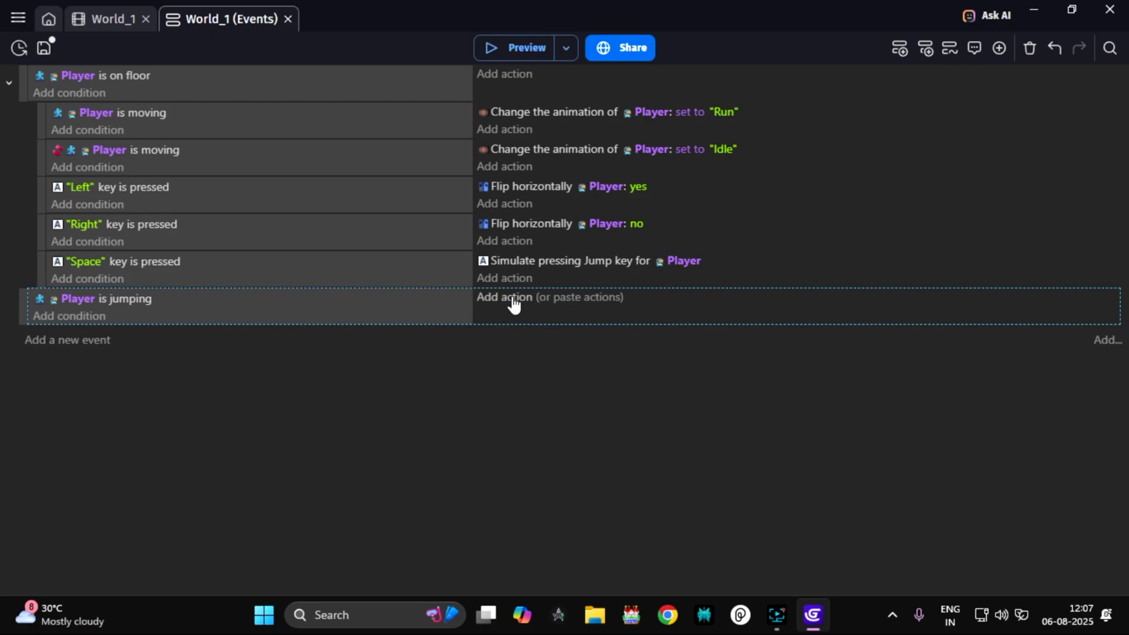
- Copy the "Idle" animation action into the jumping event and check which animation names it offers
{"action": "left_click", "coordinate": [511, 149]}
{"action": "key", "text": "ctrl+c"}
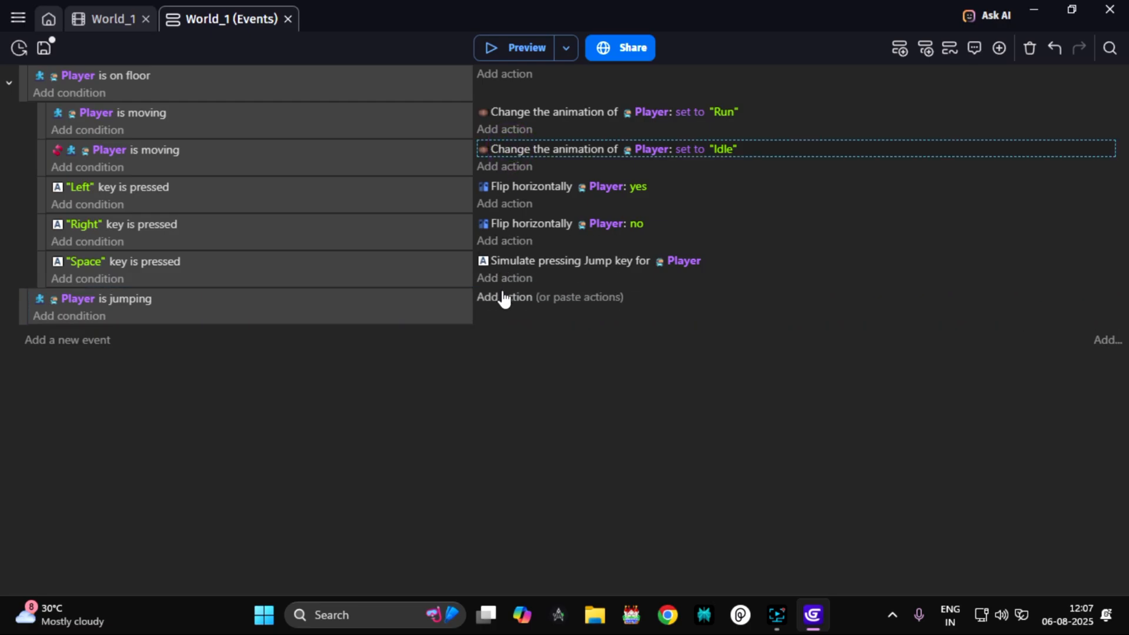
{"action": "left_click", "coordinate": [555, 298]}
{"action": "left_click", "coordinate": [725, 297]}
{"action": "left_click", "coordinate": [764, 332]}
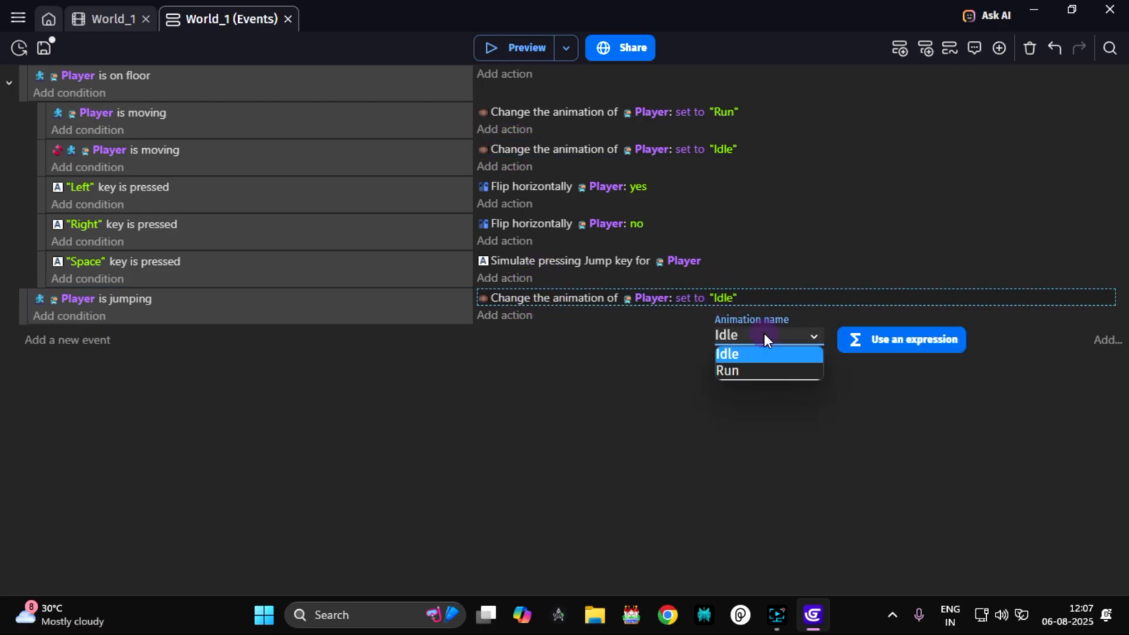
{"action": "left_click", "coordinate": [764, 333]}
{"action": "left_click", "coordinate": [668, 373]}
- Open the Player object from the World_1 scene and add an animation named "Jump"
{"action": "left_click", "coordinate": [153, 26]}
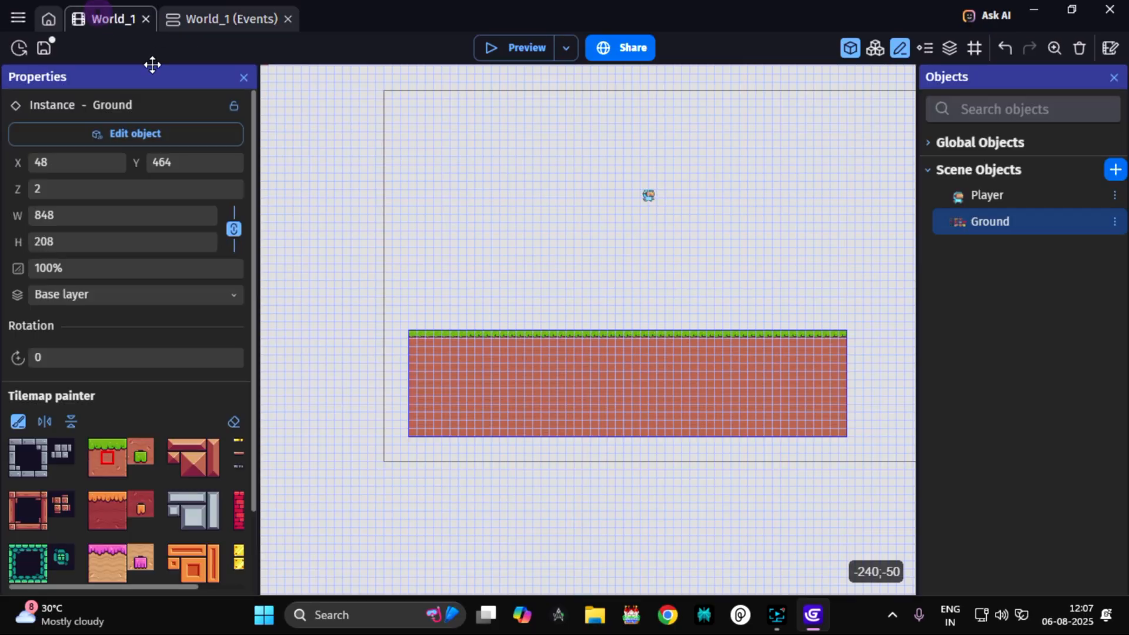
{"action": "left_click", "coordinate": [1006, 191]}
{"action": "double_click", "coordinate": [1006, 191]}
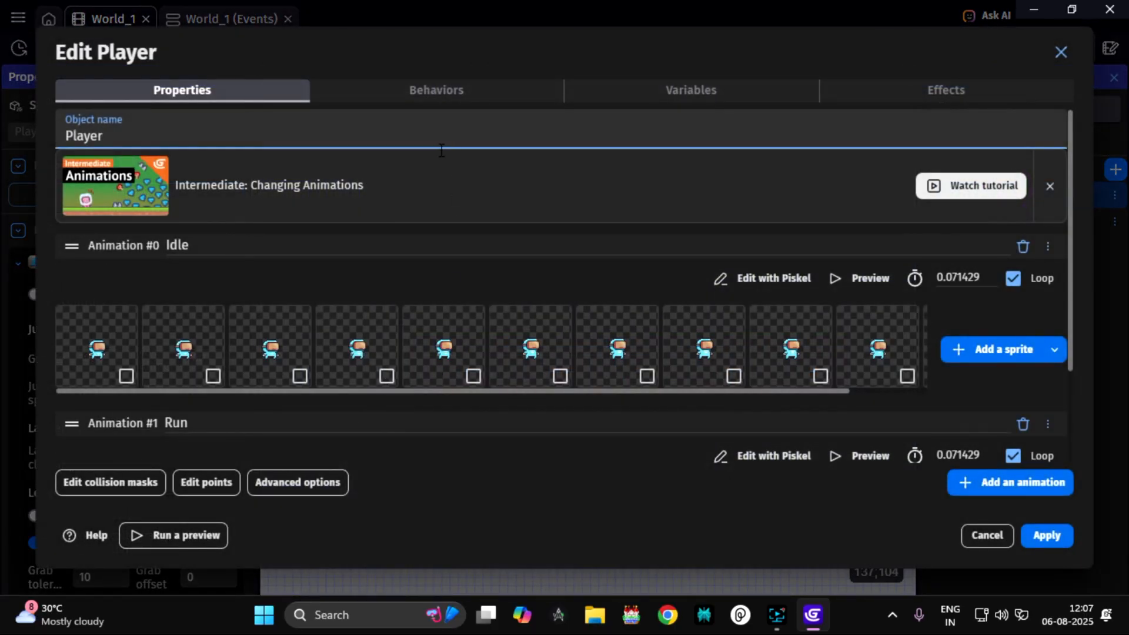
{"action": "scroll", "coordinate": [588, 283], "scroll_direction": "down", "scroll_amount": 1}
{"action": "left_click", "coordinate": [1003, 487]}
{"action": "left_click", "coordinate": [280, 307]}
{"action": "type", "text": "Jump"}
- Start creating the Jump animation in Piskel and load Jump (32x32).png from the character's folder in the Pixel Adventure 1 Free assets
{"action": "left_click", "coordinate": [757, 341]}
{"action": "left_click", "coordinate": [710, 402]}
{"action": "left_click", "coordinate": [779, 172]}
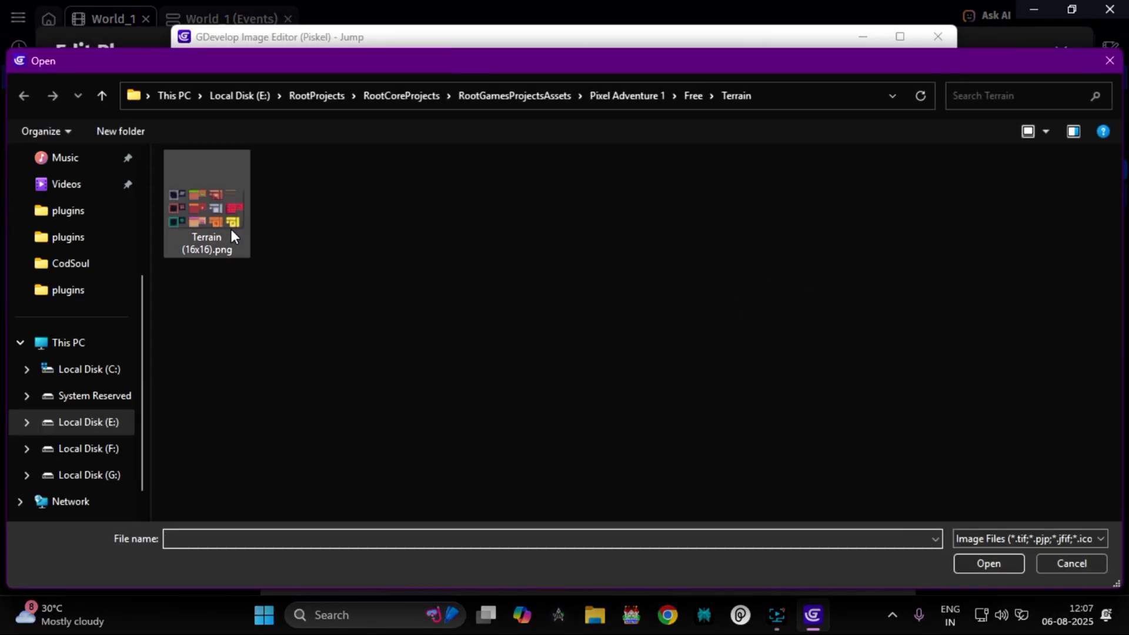
{"action": "left_click", "coordinate": [688, 93]}
{"action": "double_click", "coordinate": [232, 223]}
{"action": "double_click", "coordinate": [231, 245]}
{"action": "left_click", "coordinate": [589, 213]}
{"action": "double_click", "coordinate": [588, 208]}
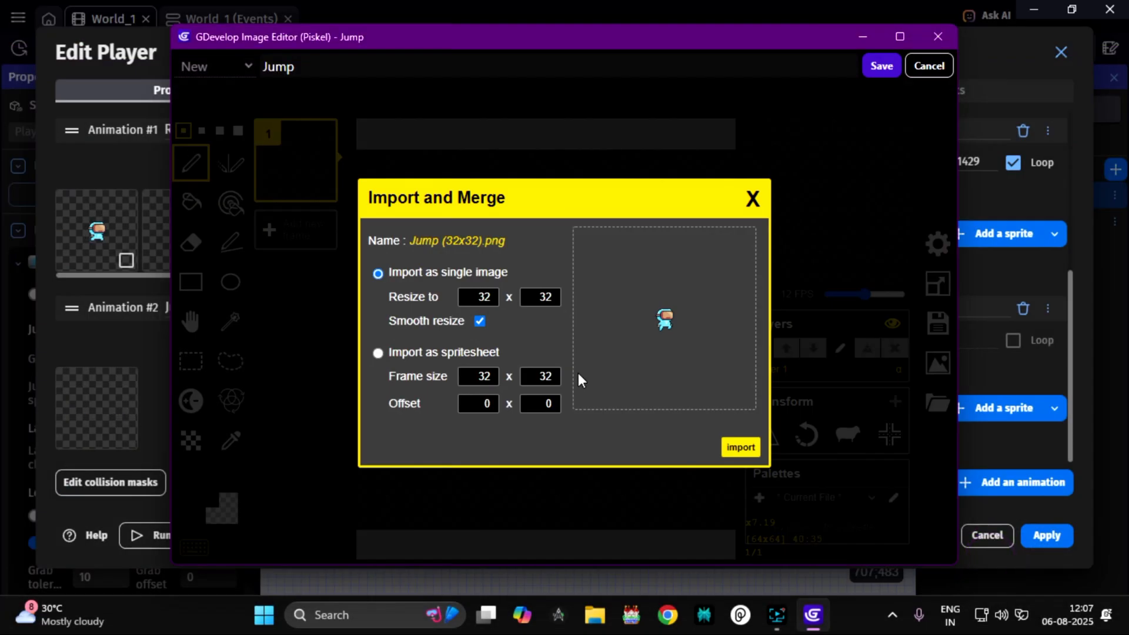
- Import the jump image as a spritesheet with 32 x 32 frames and save it to the Jump animation
{"action": "left_click", "coordinate": [379, 274]}
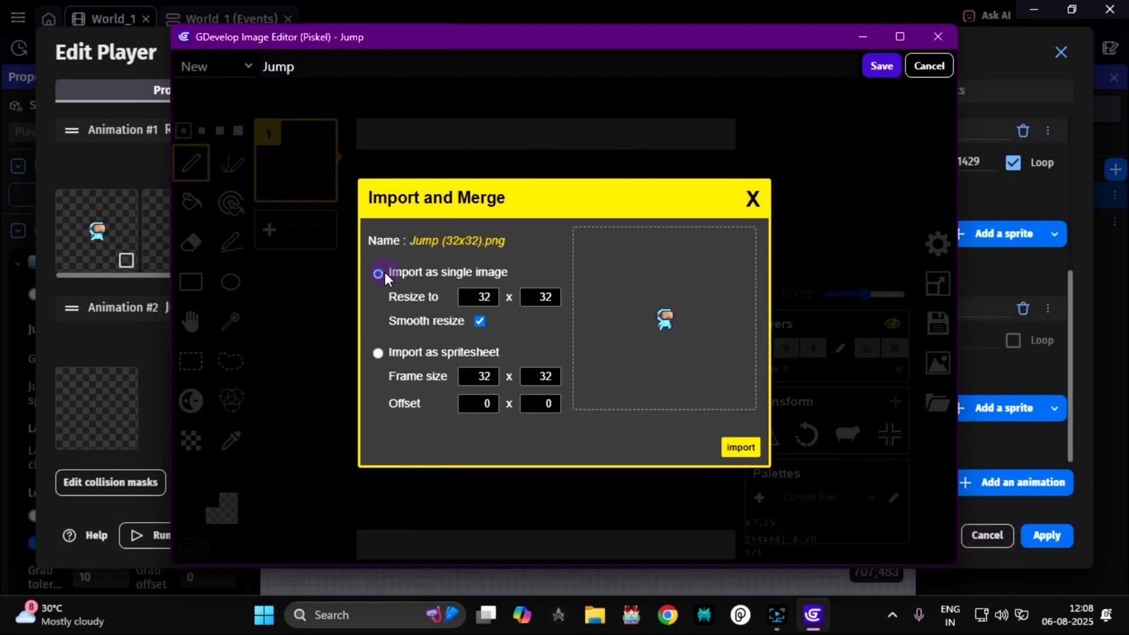
{"action": "left_click", "coordinate": [392, 355]}
{"action": "left_click", "coordinate": [737, 446]}
{"action": "left_click", "coordinate": [636, 304]}
{"action": "left_click", "coordinate": [874, 64]}
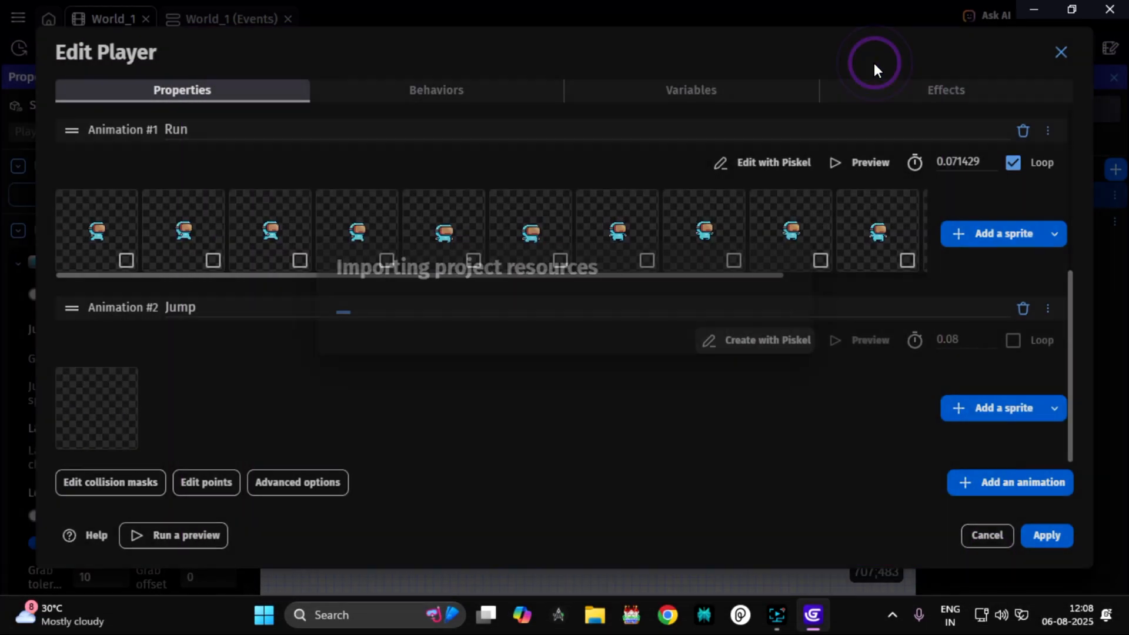
- Preview the Jump animation with looping briefly enabled, and leave looping off
{"action": "left_click", "coordinate": [1043, 341]}
{"action": "left_click", "coordinate": [869, 340]}
{"action": "left_click", "coordinate": [1046, 536]}
{"action": "left_click", "coordinate": [1015, 338]}
- Add an animation named "Fall" to Player with the character's falling sprite, copying the file into the project folder
{"action": "left_click", "coordinate": [1010, 482]}
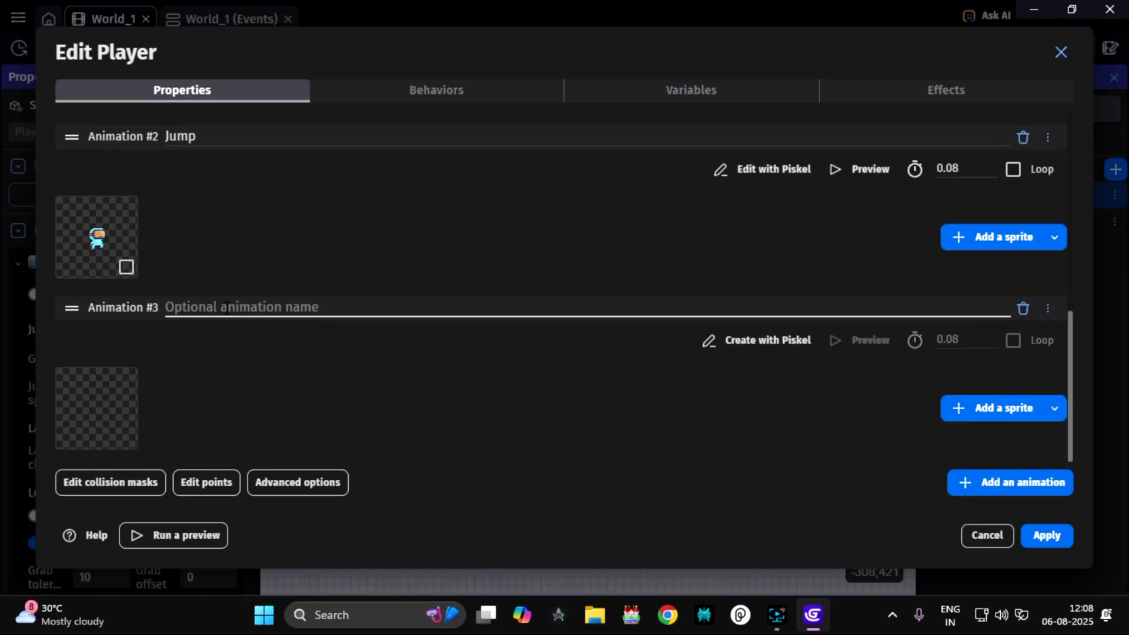
{"action": "type", "text": "Fall"}
{"action": "left_click", "coordinate": [993, 407]}
{"action": "left_click", "coordinate": [273, 177]}
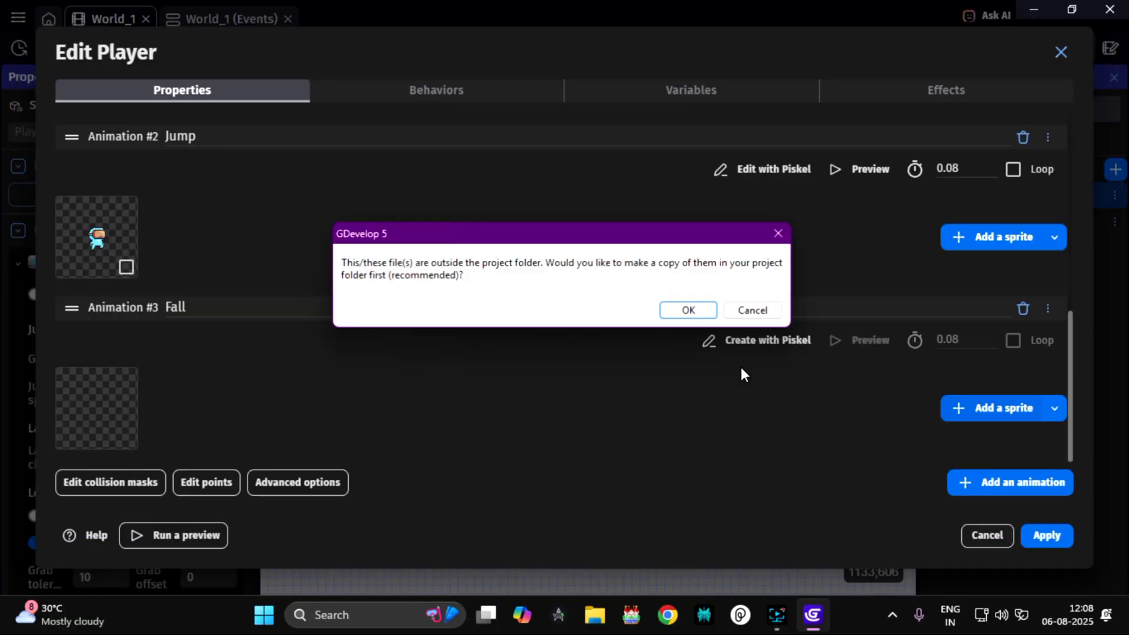
{"action": "key", "text": "Return"}
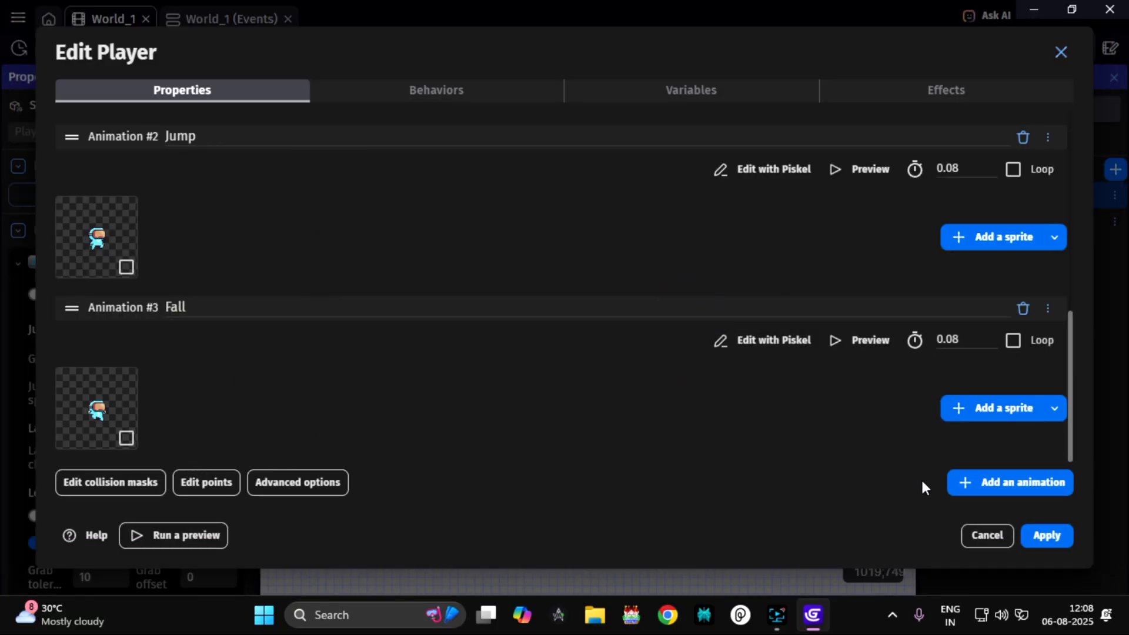
- Apply the Player object changes and move the Player instance down and left, closer to the Ground
{"action": "left_click", "coordinate": [1052, 536]}
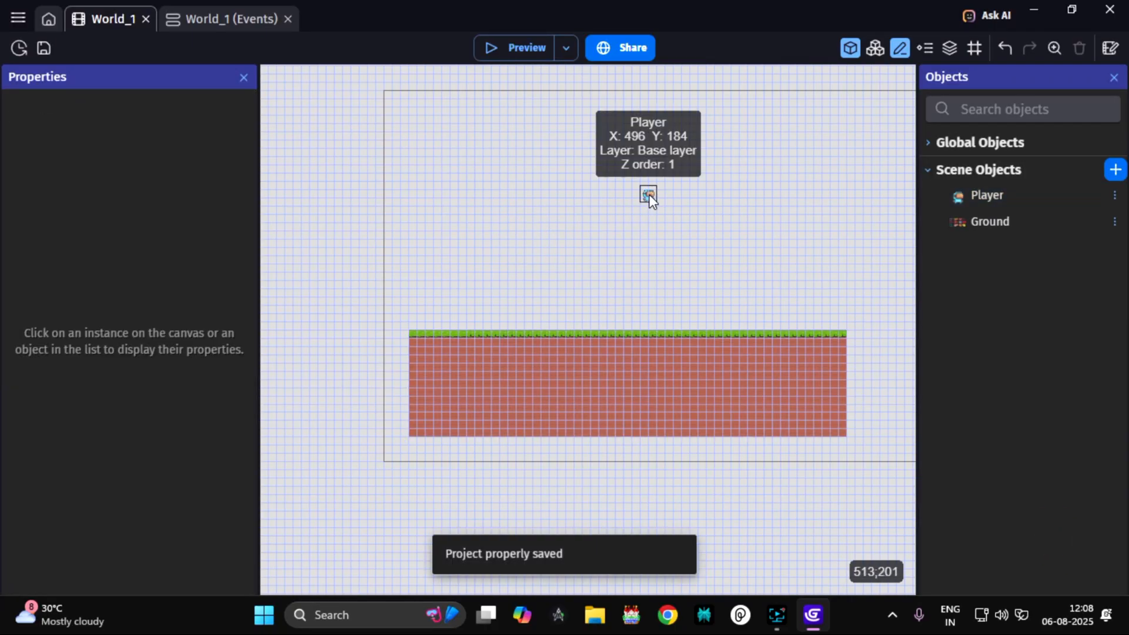
{"action": "left_click_drag", "start_coordinate": [648, 195], "coordinate": [566, 263]}
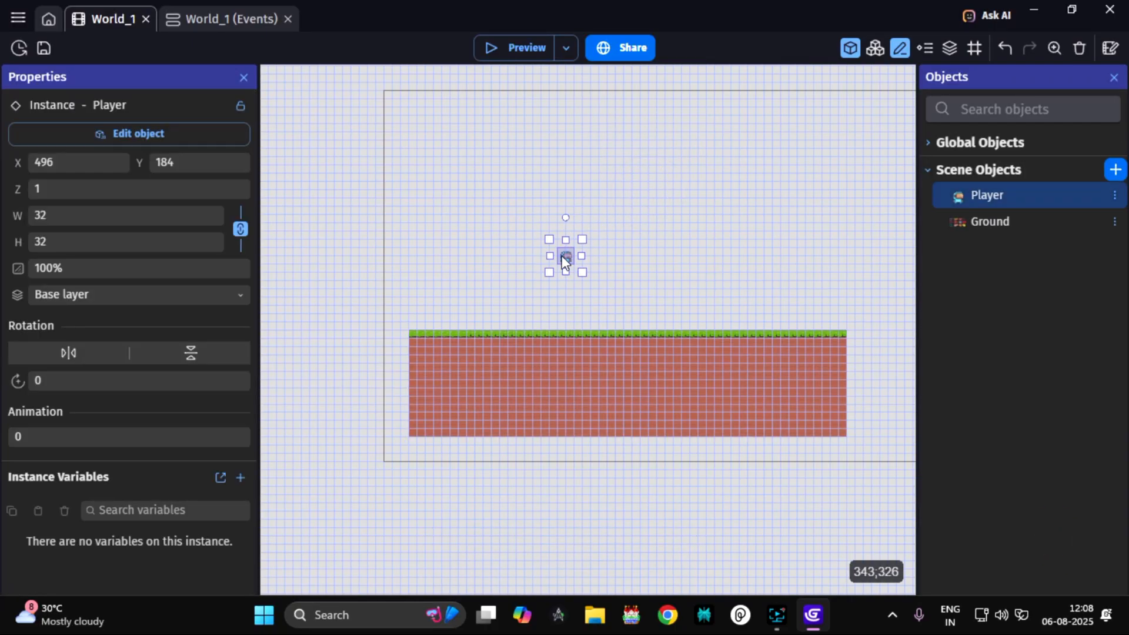
- In the World_1 events, set the animation in the jumping event's action to "Jump"
{"action": "left_click", "coordinate": [206, 20]}
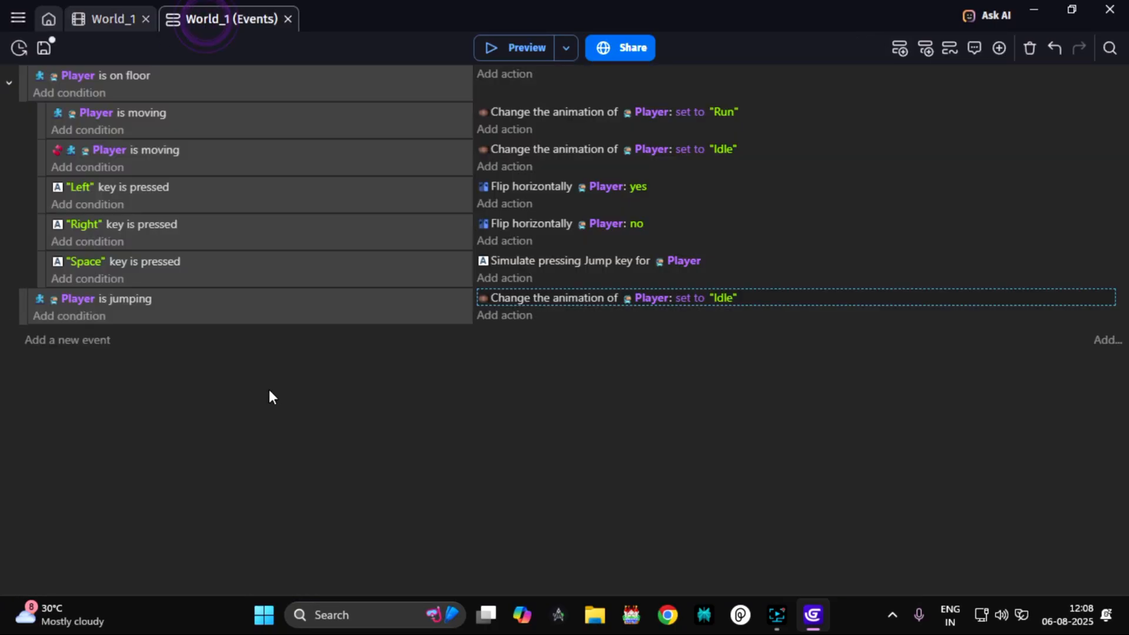
{"action": "left_click", "coordinate": [723, 298]}
{"action": "left_click", "coordinate": [800, 334]}
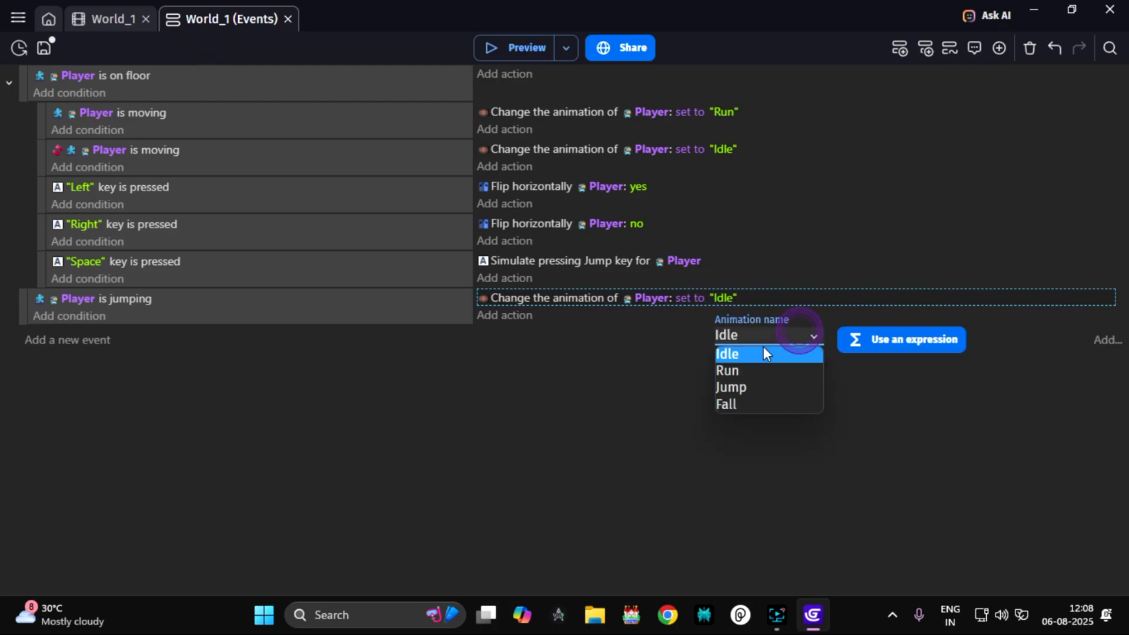
{"action": "left_click", "coordinate": [757, 385]}
{"action": "left_click", "coordinate": [643, 379]}
- Duplicate the jumping event and change the copy's condition to Player "Is falling"
{"action": "left_click", "coordinate": [139, 315]}
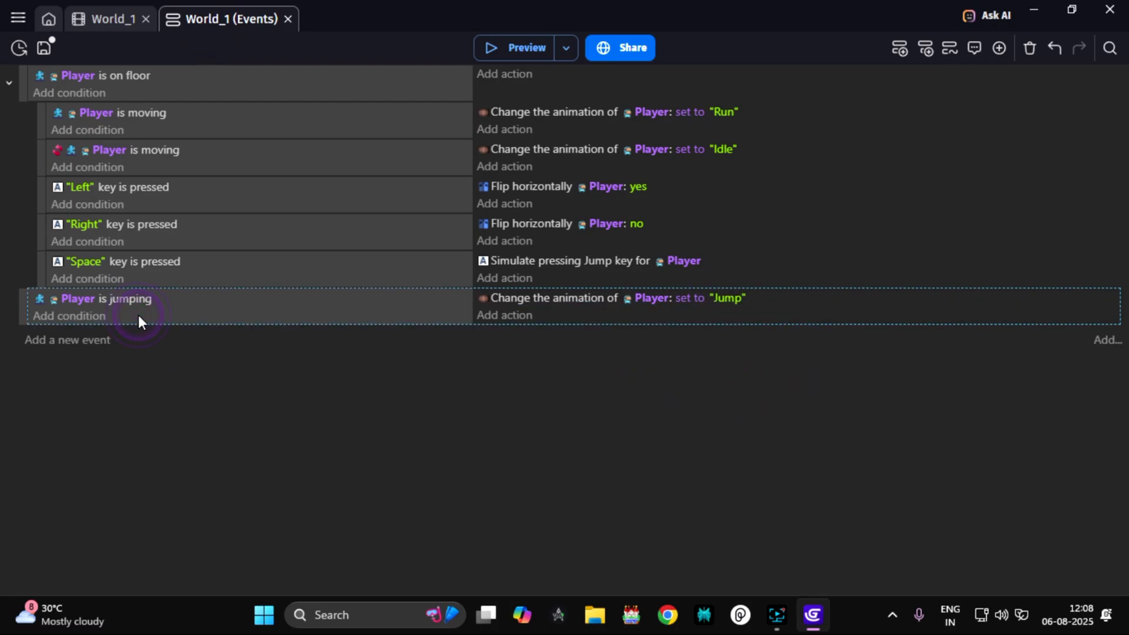
{"action": "key", "text": "ctrl+c"}
{"action": "key", "text": "ctrl+v"}
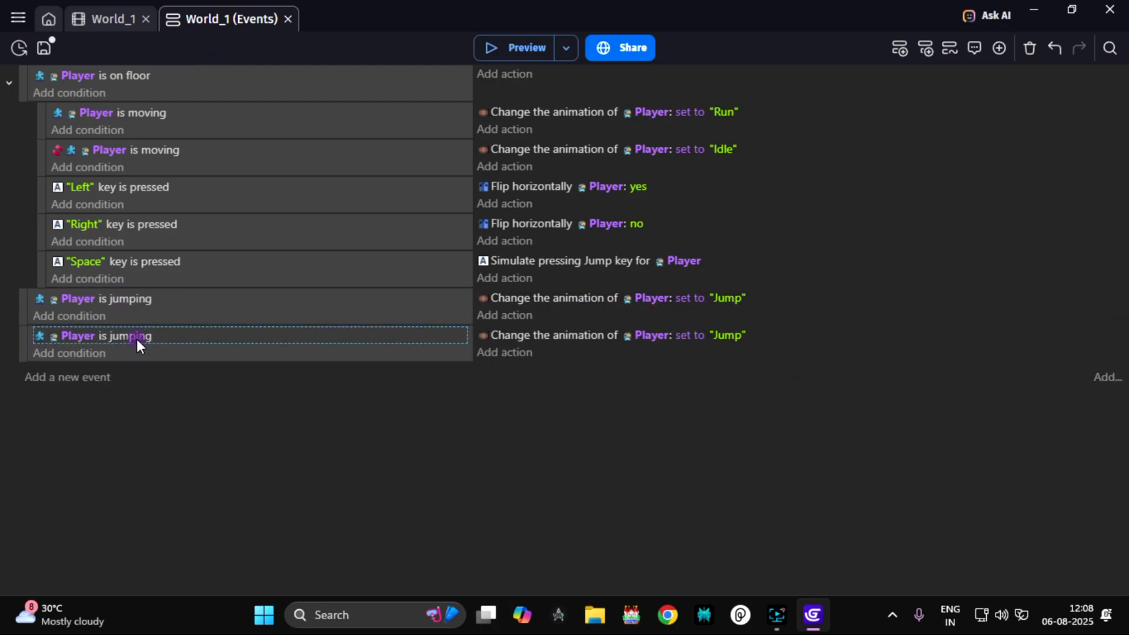
{"action": "double_click", "coordinate": [136, 339]}
{"action": "scroll", "coordinate": [517, 324], "scroll_direction": "up", "scroll_amount": 4}
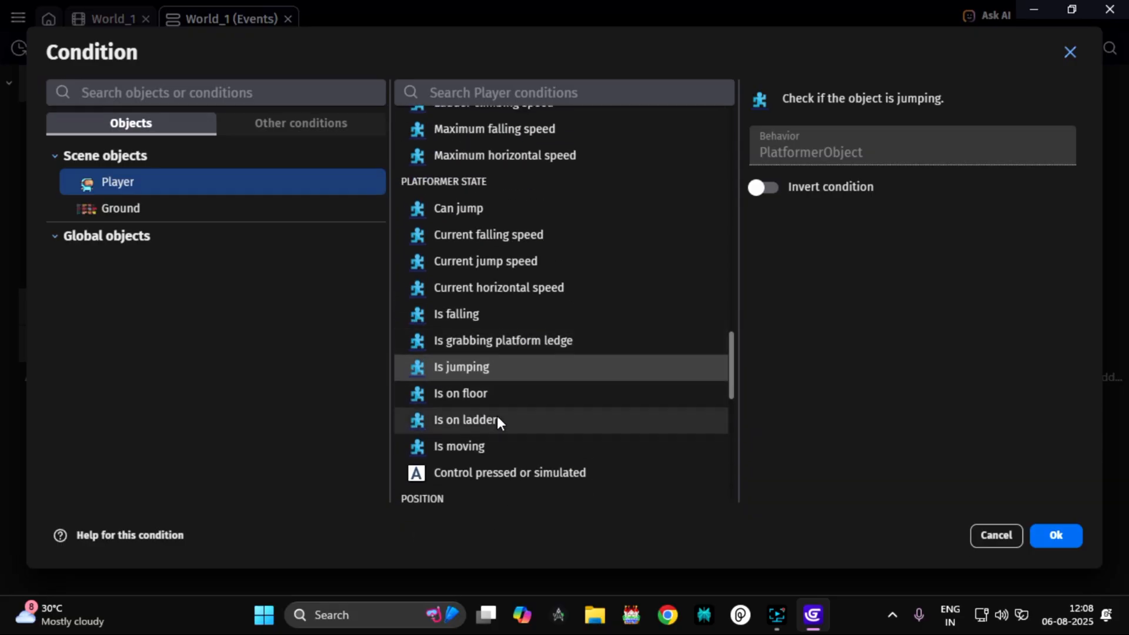
{"action": "left_click", "coordinate": [487, 313]}
{"action": "left_click", "coordinate": [1054, 534]}
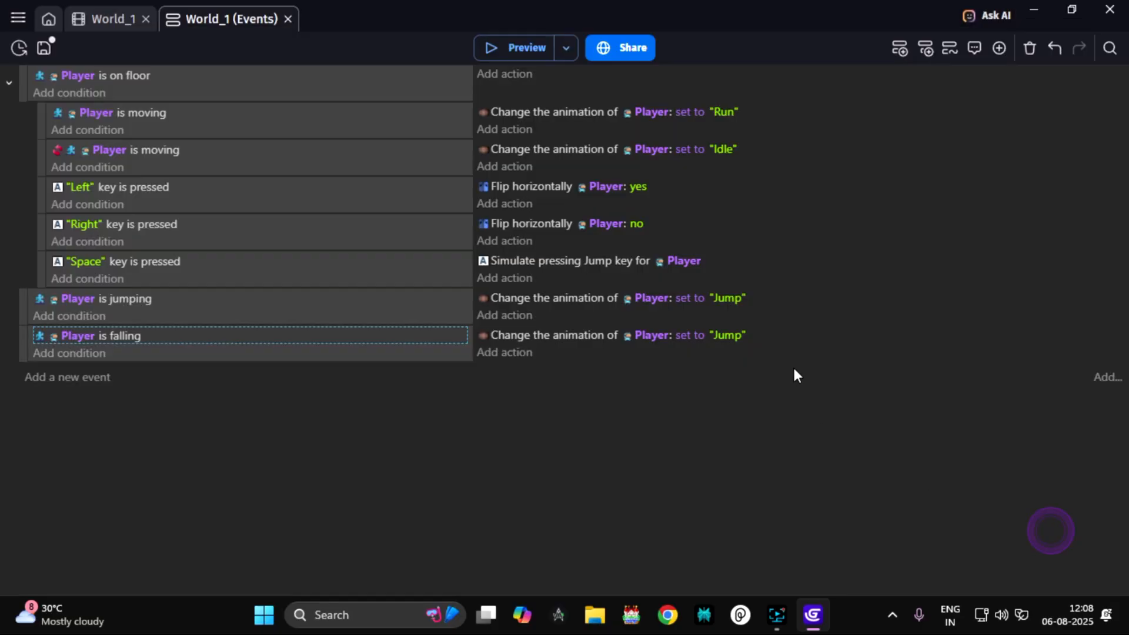
- Set the falling event's animation to "Fall" and save the project
{"action": "left_click", "coordinate": [730, 334]}
{"action": "left_click", "coordinate": [781, 376]}
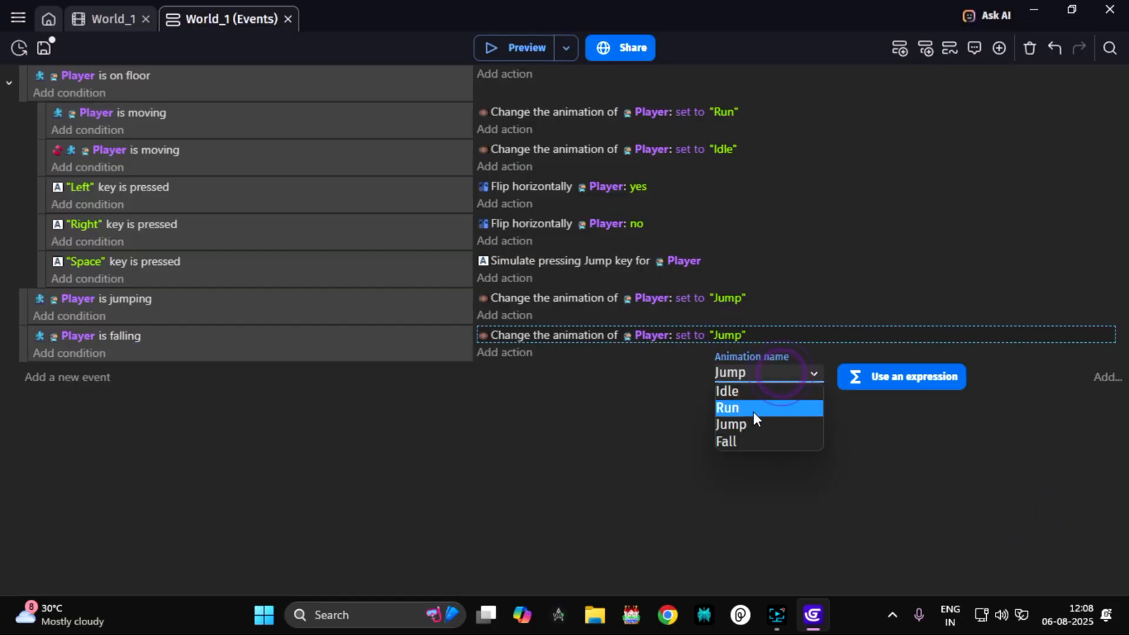
{"action": "left_click", "coordinate": [754, 448]}
{"action": "left_click", "coordinate": [605, 438]}
{"action": "key", "text": "ctrl+s"}
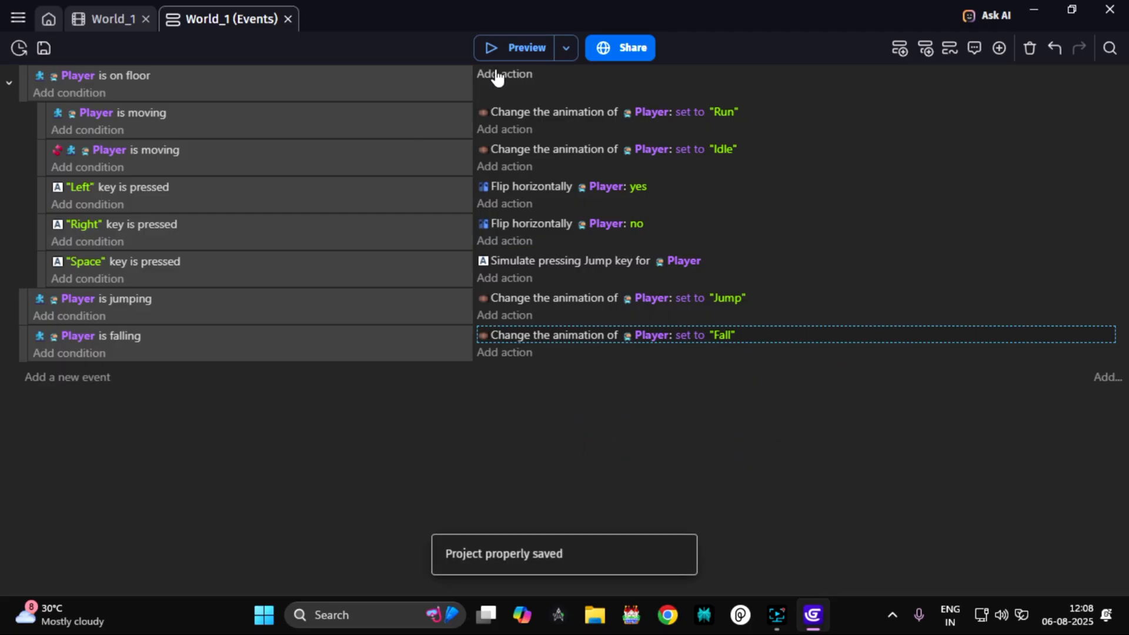
- Preview the scene and test the Player's jump and fall animations while moving in both directions
{"action": "left_click", "coordinate": [509, 47]}
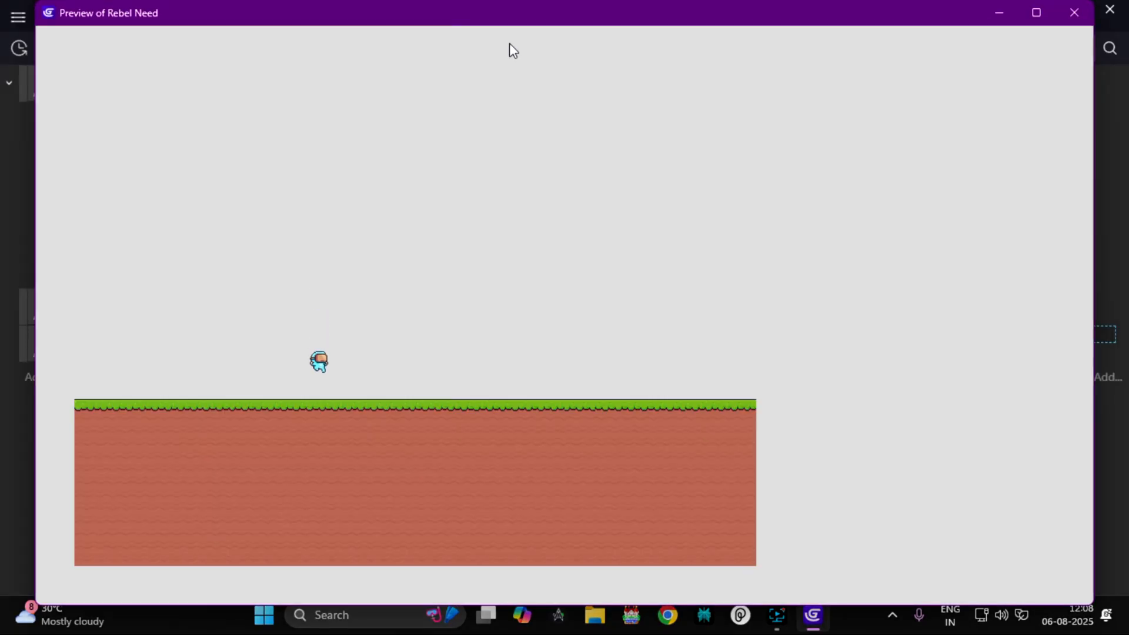
{"action": "key", "text": "space"}
{"action": "key", "text": "space"}
{"action": "key", "text": "Right"}
{"action": "key", "text": "space"}
{"action": "key", "text": "Left"}
{"action": "key", "text": "space"}
{"action": "key", "text": "space"}
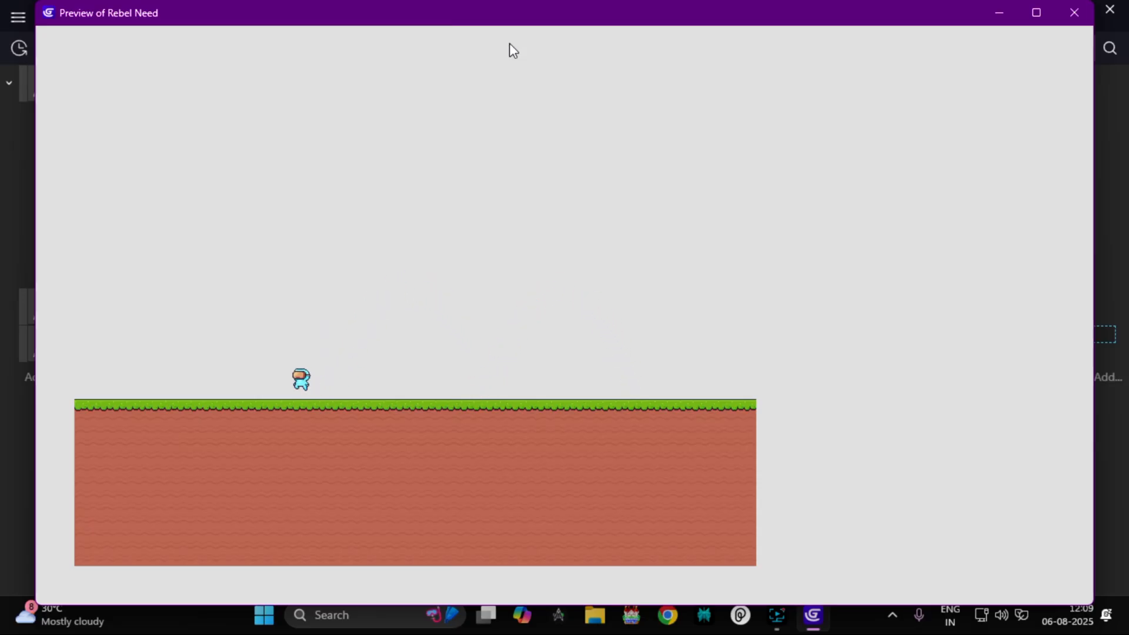
{"action": "key", "text": "space"}
{"action": "key", "text": "space"}
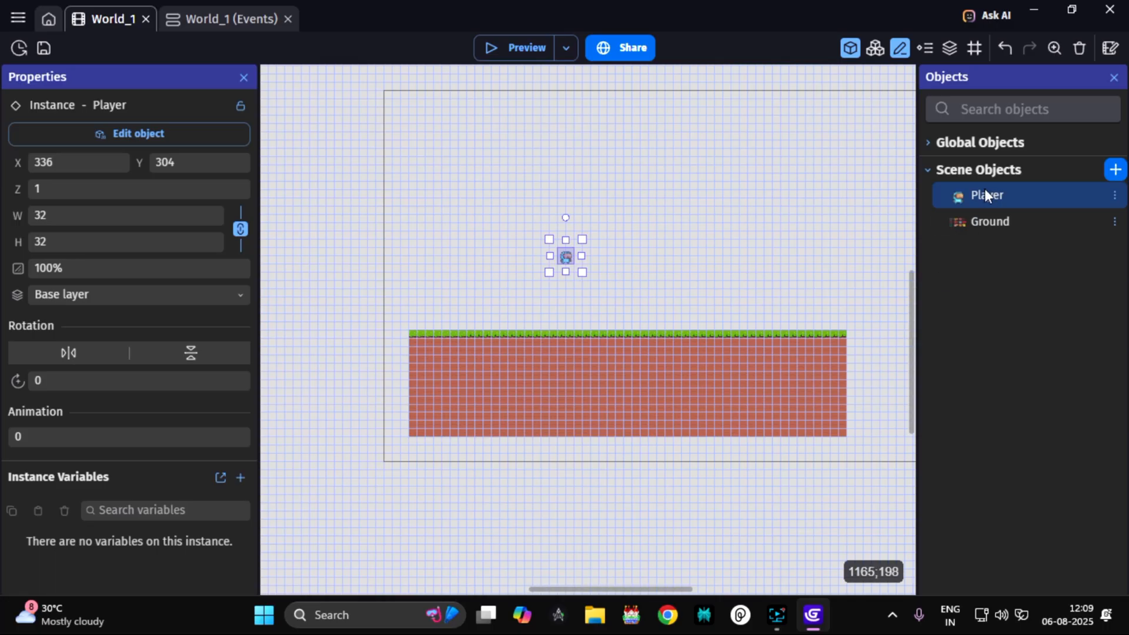
- Duplicate the Ground object in World_1 and name the copy "Ground_Jump"
{"action": "double_click", "coordinate": [1003, 226]}
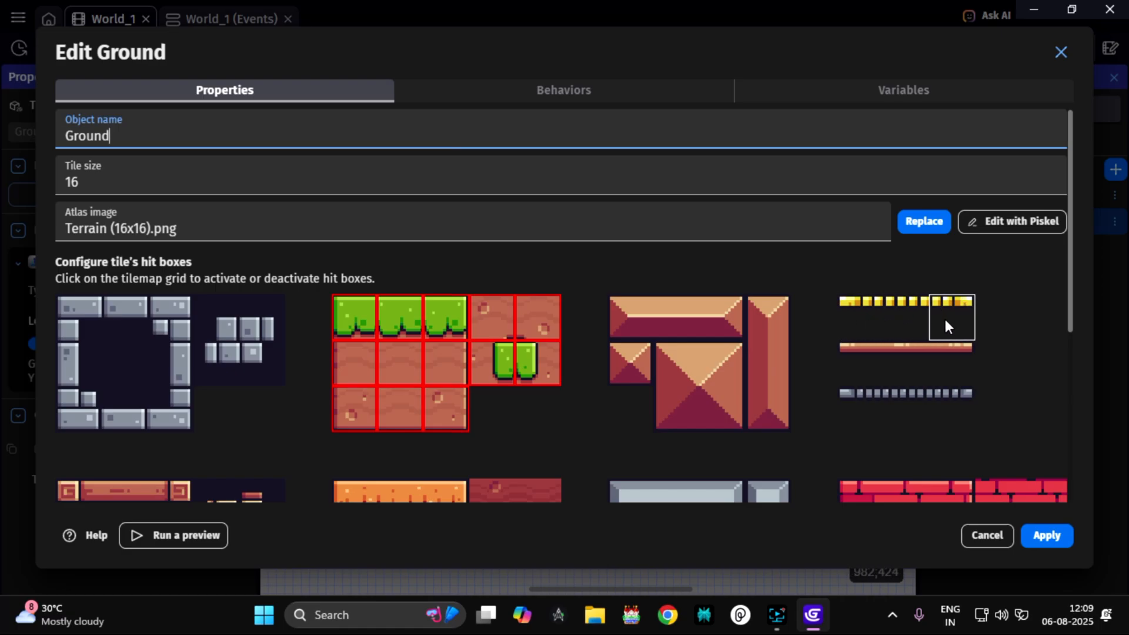
{"action": "left_click", "coordinate": [1047, 537]}
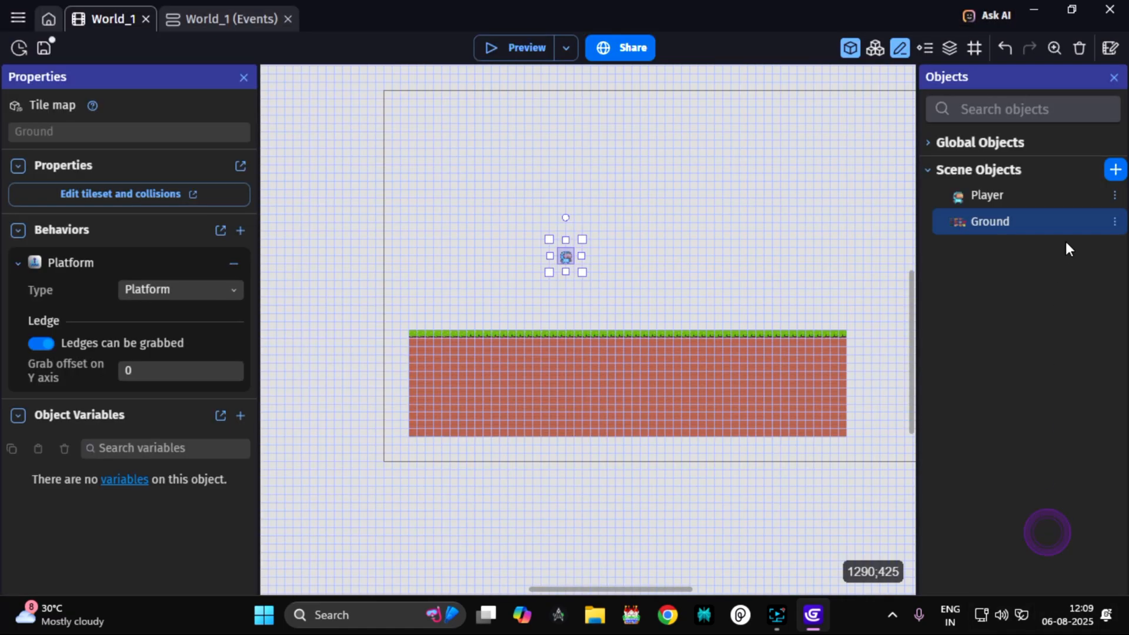
{"action": "left_click", "coordinate": [1113, 222]}
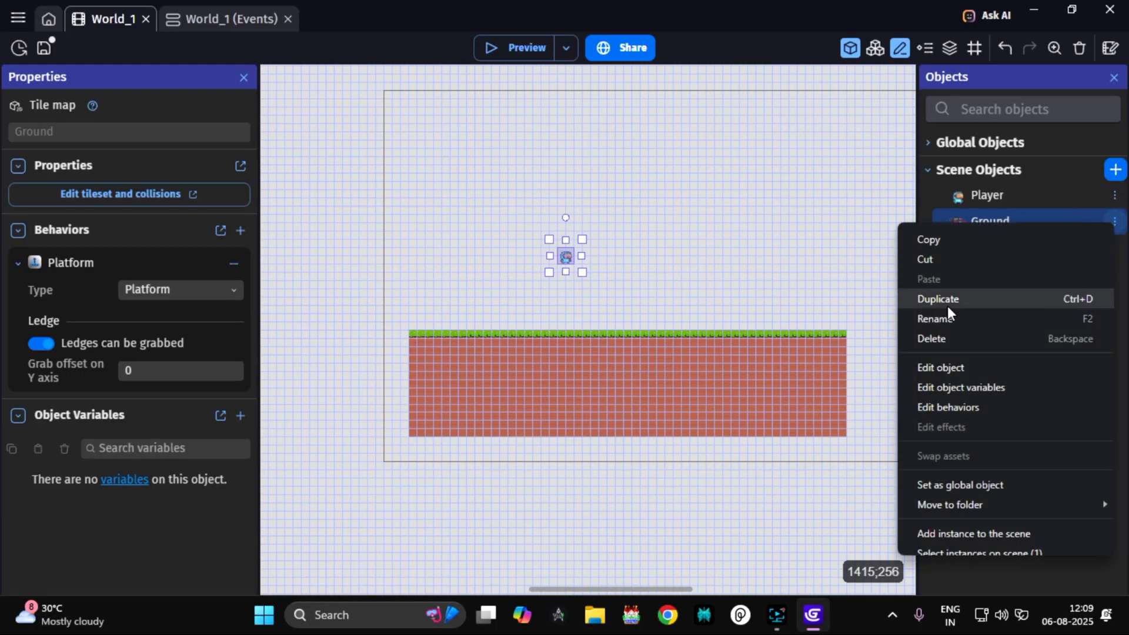
{"action": "left_click", "coordinate": [958, 298]}
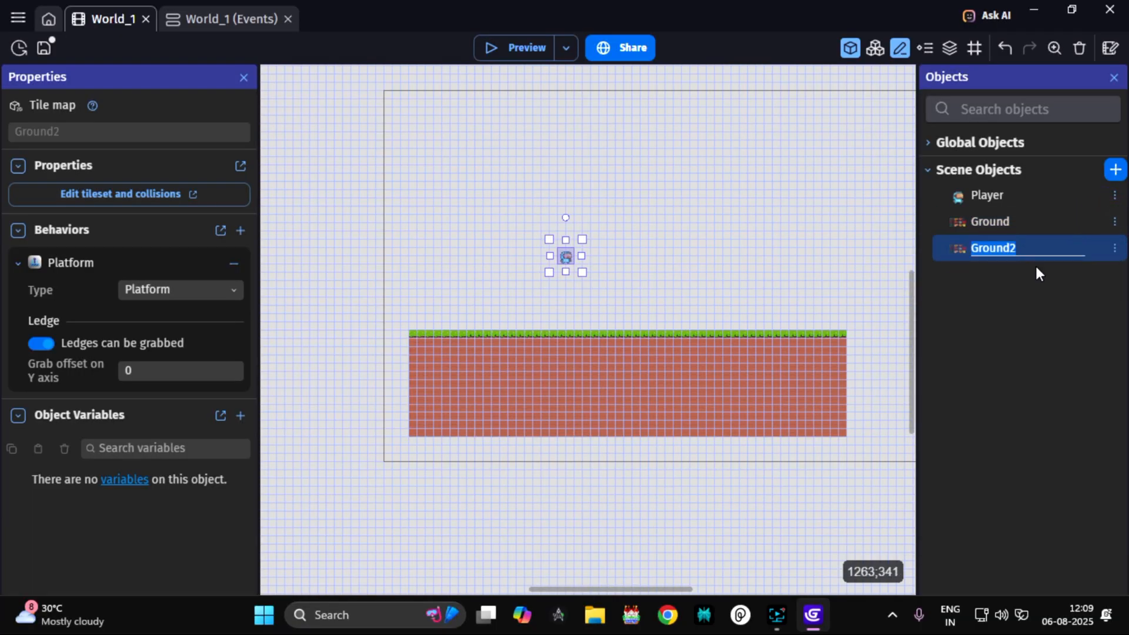
{"action": "key", "text": "Right"}
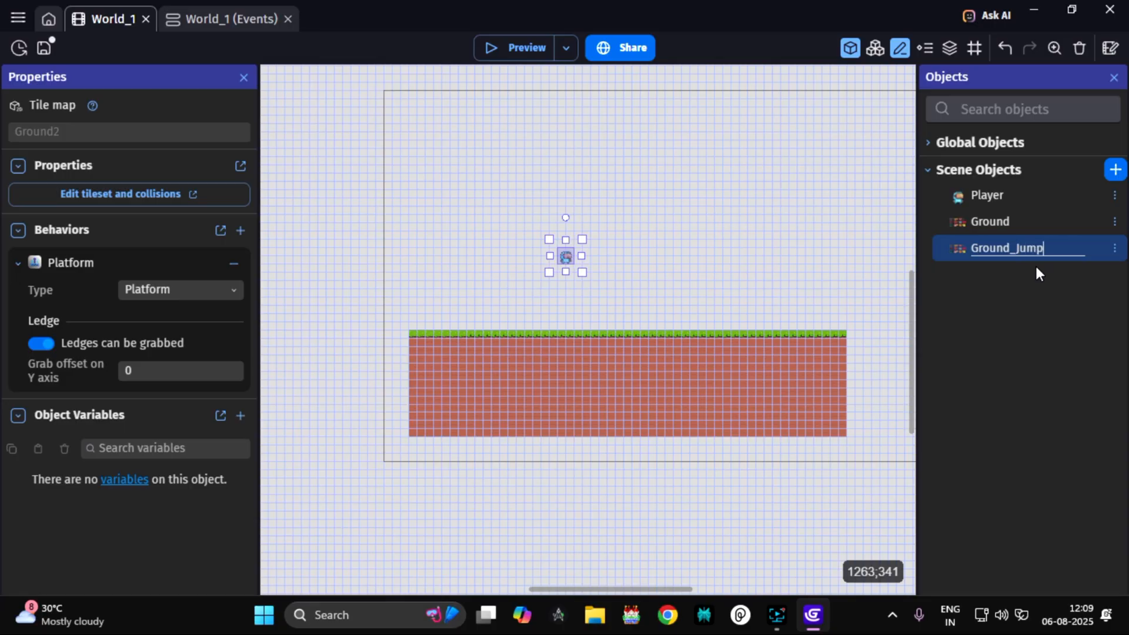
{"action": "key", "text": "Return"}
- Set the type of Ground_Jump's Platform behavior to "Jumpthru platform"
{"action": "double_click", "coordinate": [1023, 251]}
{"action": "left_click", "coordinate": [550, 90]}
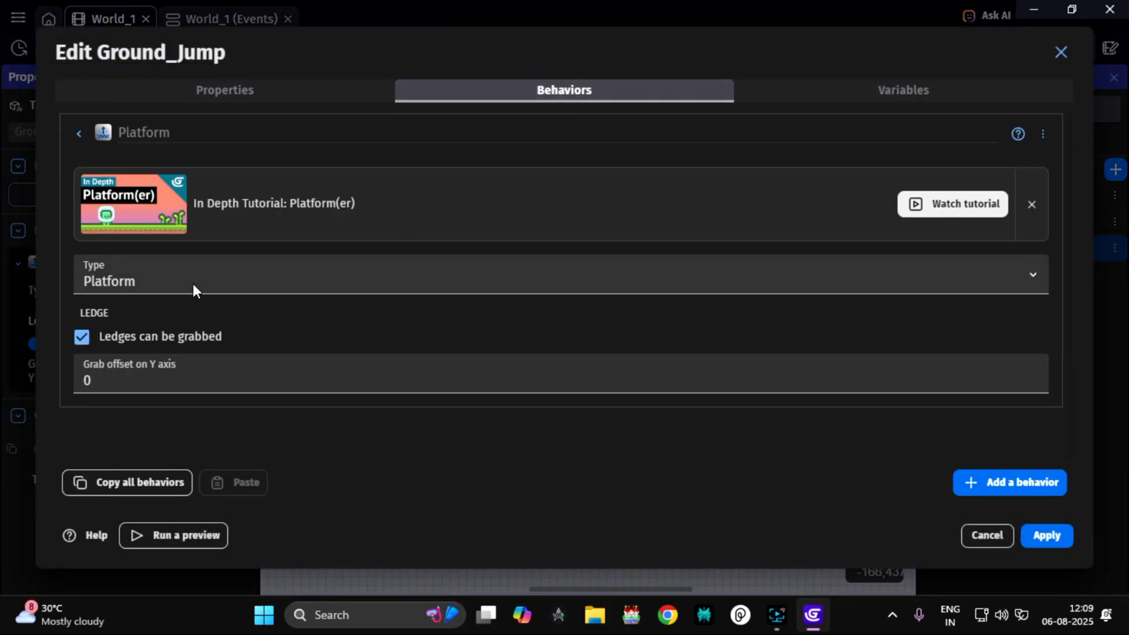
{"action": "left_click", "coordinate": [141, 267]}
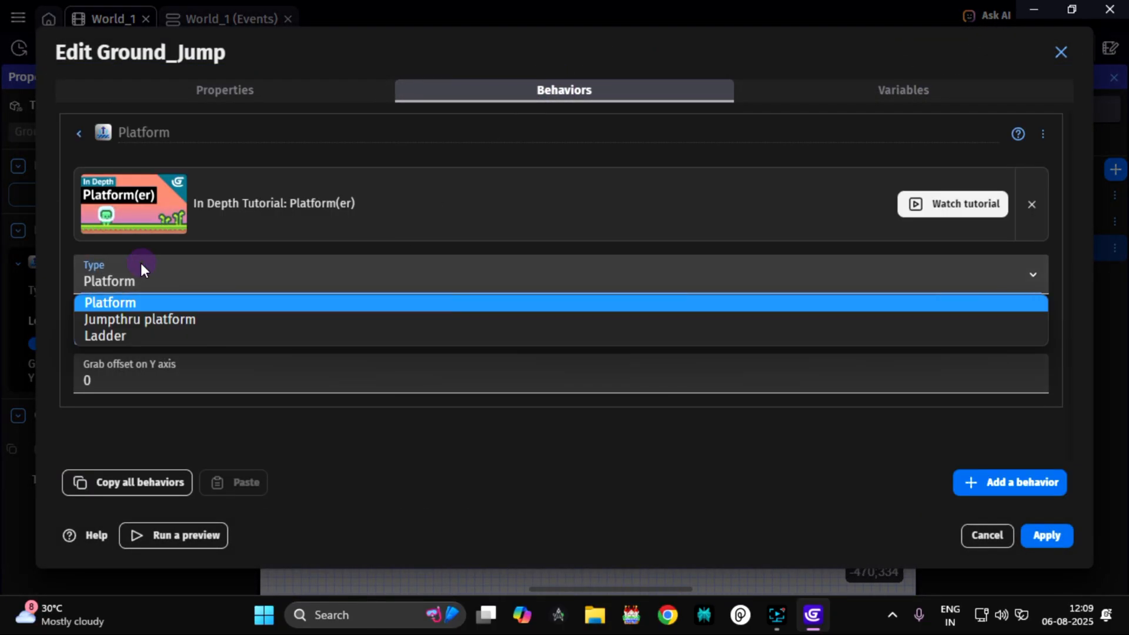
{"action": "left_click", "coordinate": [197, 320]}
- Deactivate the hit boxes on all green grass and dirt tiles in Ground_Jump's tileset
{"action": "left_click", "coordinate": [306, 93]}
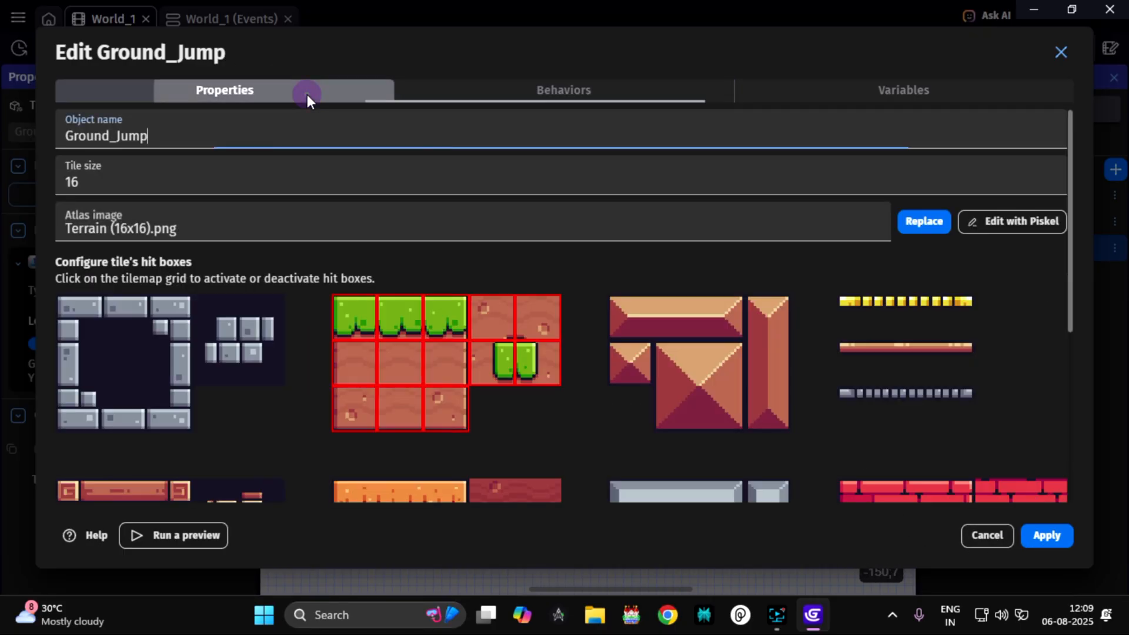
{"action": "mouse_move", "coordinate": [371, 318]}
{"action": "left_mouse_down"}
{"action": "mouse_move", "coordinate": [438, 380]}
{"action": "mouse_move", "coordinate": [431, 397]}
{"action": "left_mouse_up"}
{"action": "left_click", "coordinate": [446, 316]}
{"action": "left_click", "coordinate": [440, 406]}
{"action": "left_click", "coordinate": [292, 346]}
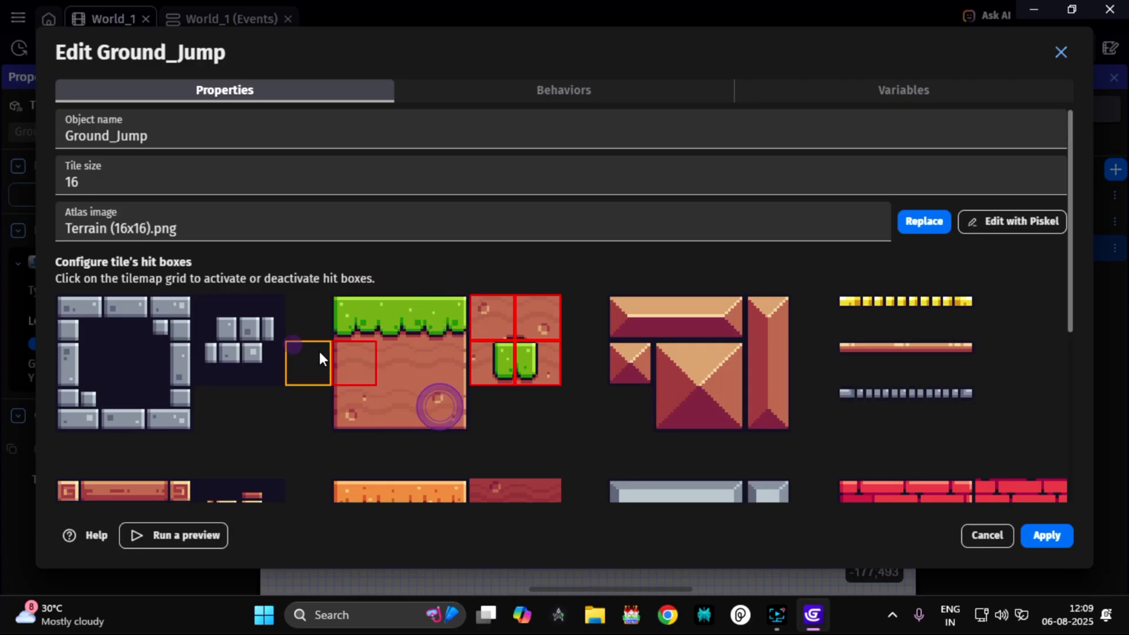
{"action": "left_click", "coordinate": [336, 352]}
{"action": "left_click", "coordinate": [321, 362]}
{"action": "left_click_drag", "start_coordinate": [503, 316], "coordinate": [531, 362]}
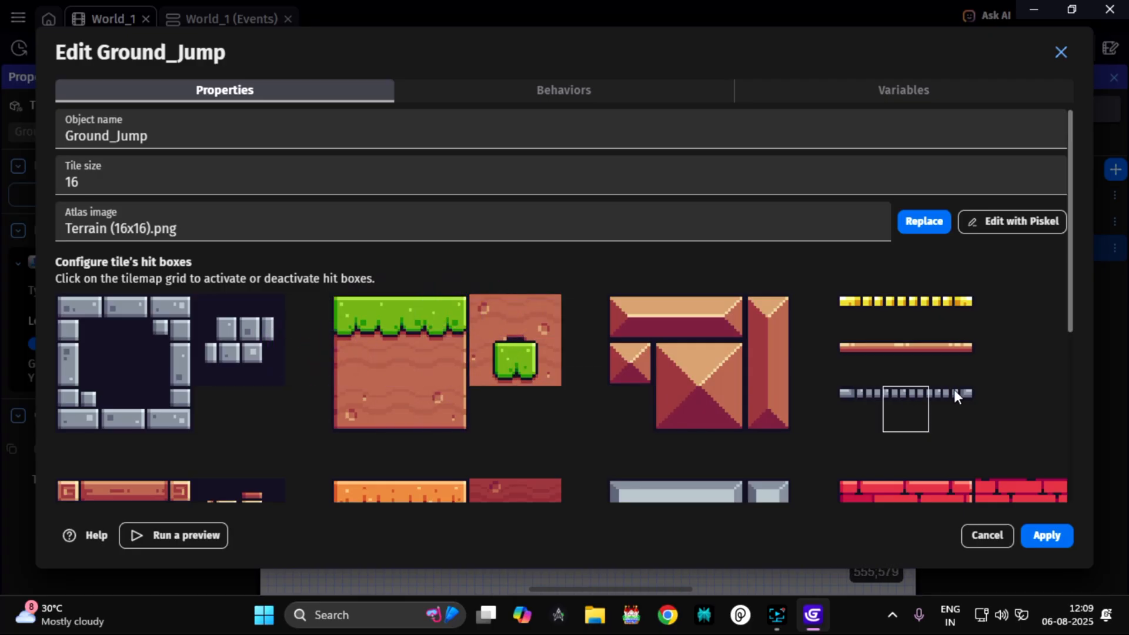
- Activate hit boxes on the three thin brown platform tiles of Ground_Jump, apply the changes and save the project
{"action": "left_click_drag", "start_coordinate": [849, 350], "coordinate": [963, 352]}
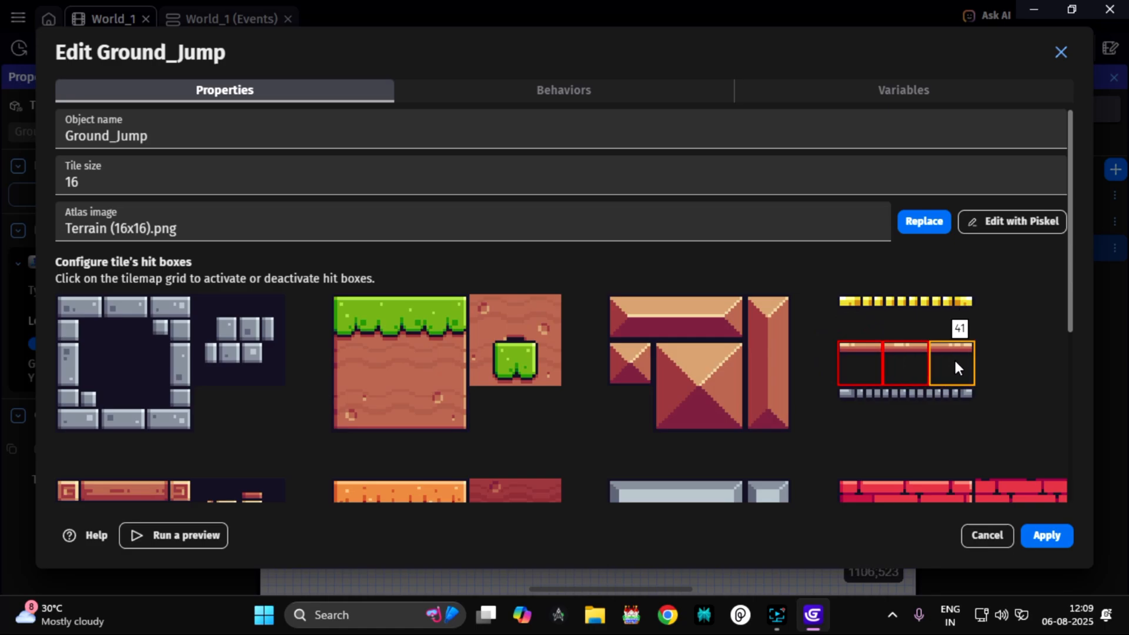
{"action": "left_click", "coordinate": [1046, 535]}
{"action": "key", "text": "ctrl+s"}
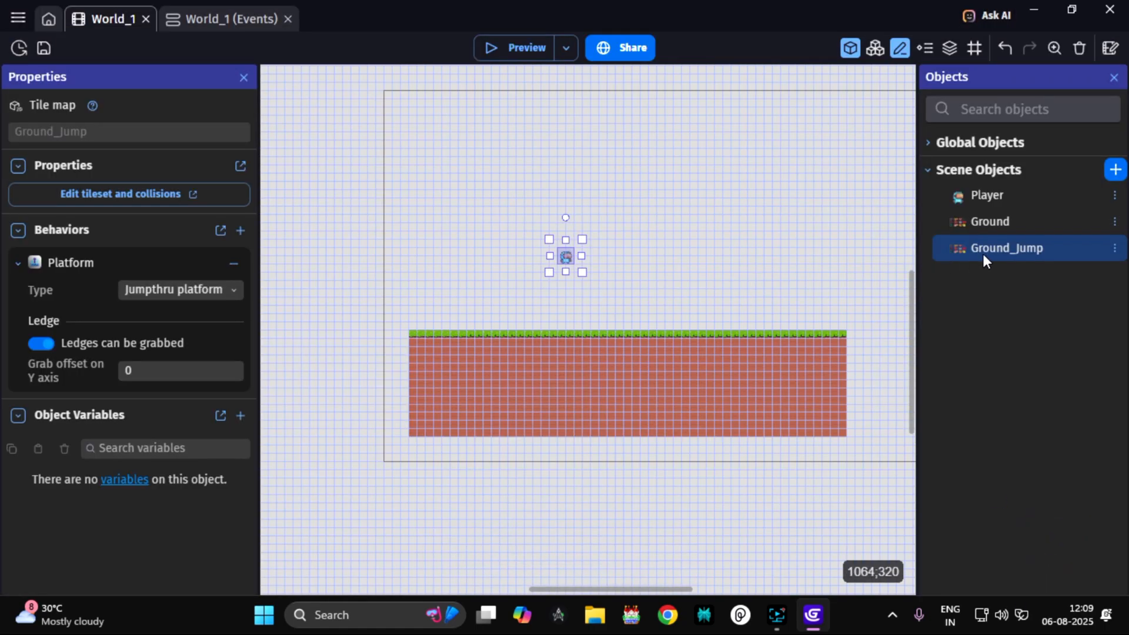
- Place a Ground_Jump instance, paint a thin brown platform about 432 px wide just below the Player, and save the project
{"action": "left_click_drag", "start_coordinate": [1002, 251], "coordinate": [826, 217]}
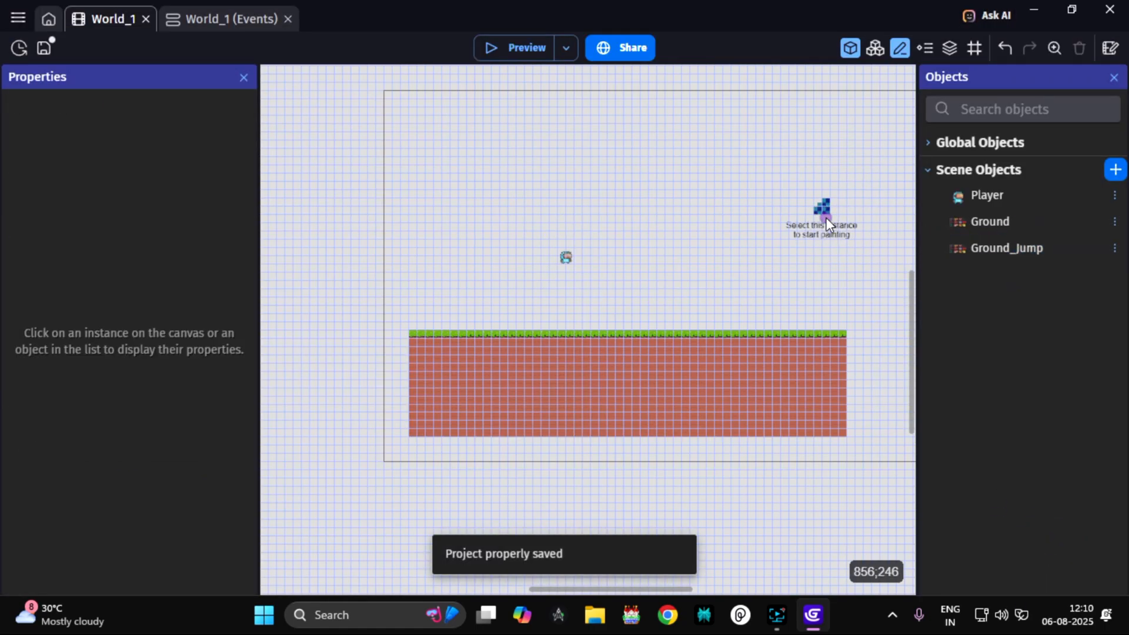
{"action": "left_click", "coordinate": [826, 223]}
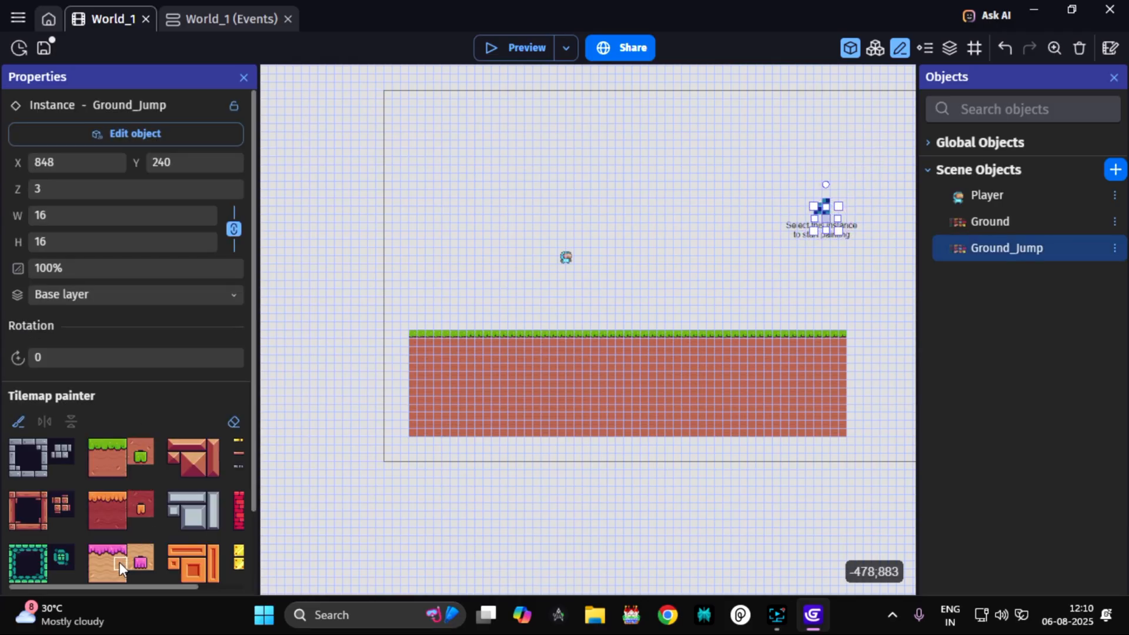
{"action": "left_click_drag", "start_coordinate": [107, 586], "coordinate": [182, 581]}
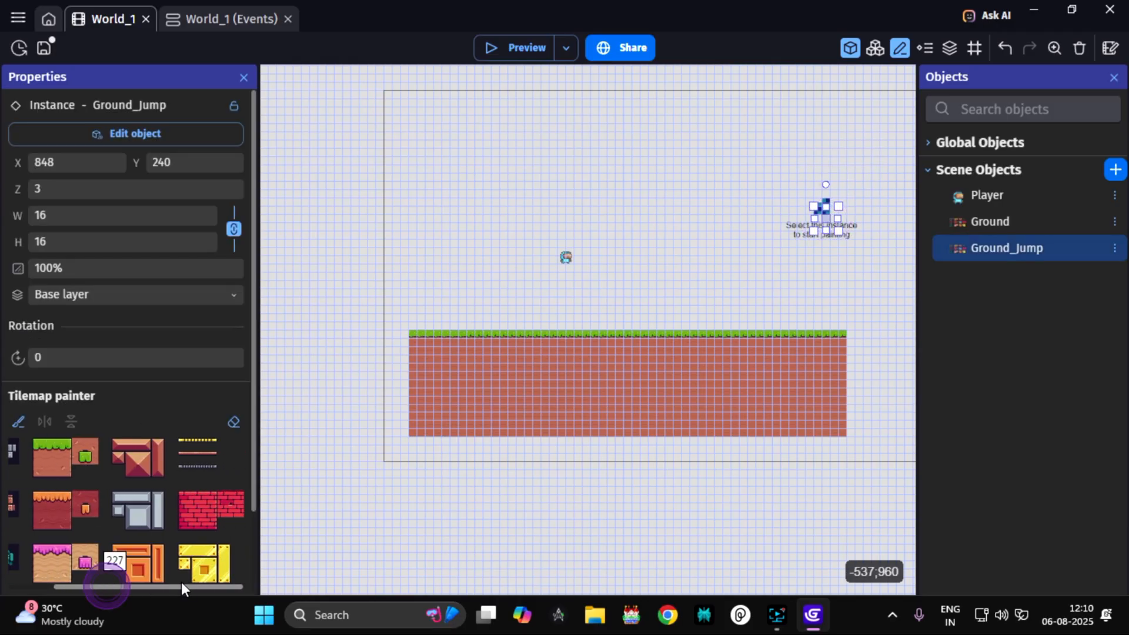
{"action": "left_click", "coordinate": [179, 454]}
{"action": "left_click", "coordinate": [449, 285]}
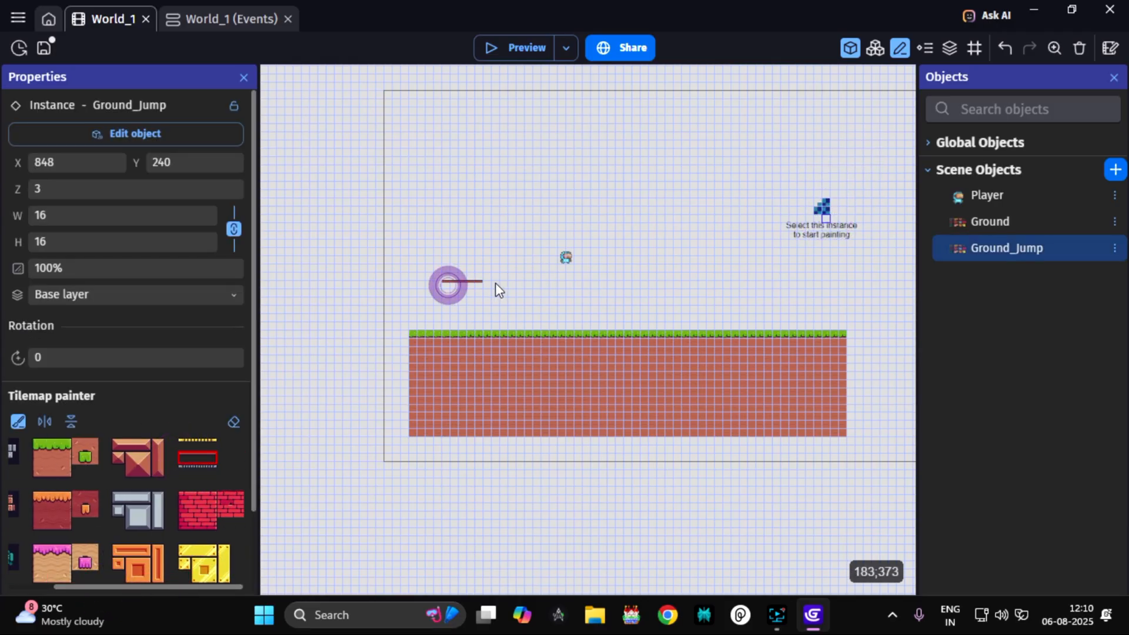
{"action": "left_click_drag", "start_coordinate": [495, 283], "coordinate": [657, 283]}
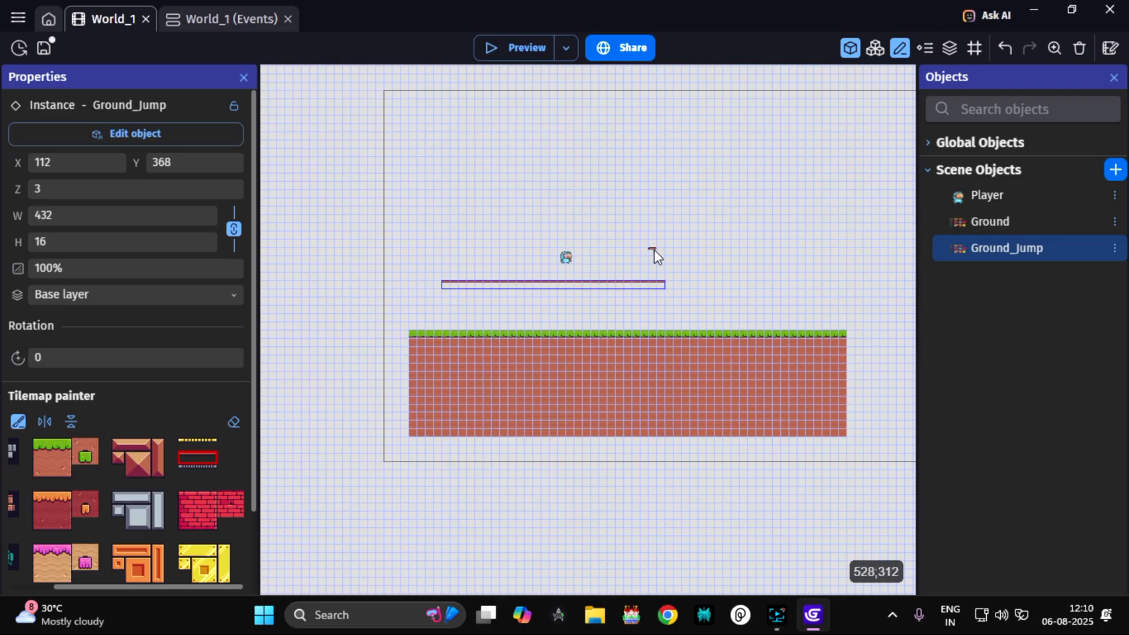
{"action": "key", "text": "ctrl+s"}
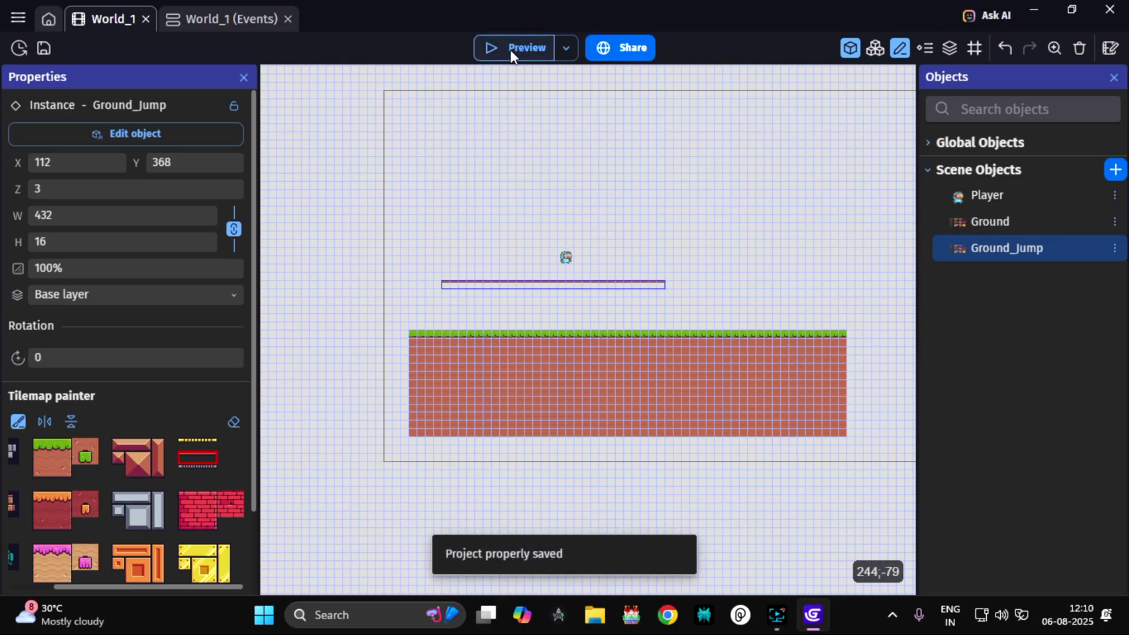
- Preview the scene and test jumping up through the thin platform and dropping off its end
{"action": "left_click", "coordinate": [510, 51]}
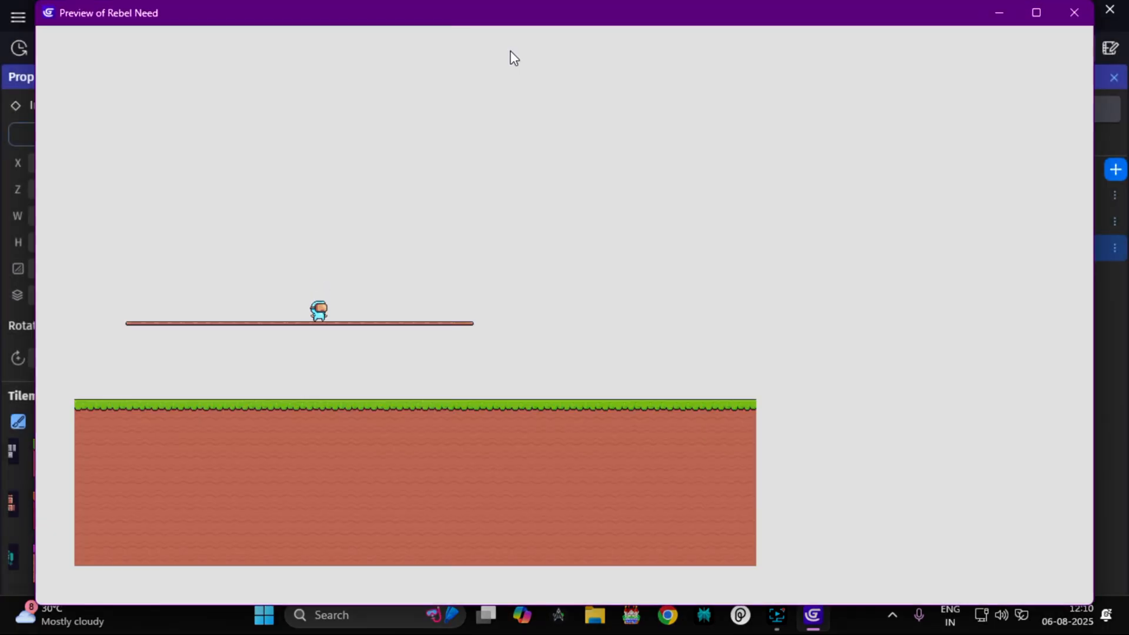
{"action": "key", "text": "Right"}
{"action": "key", "text": "Left"}
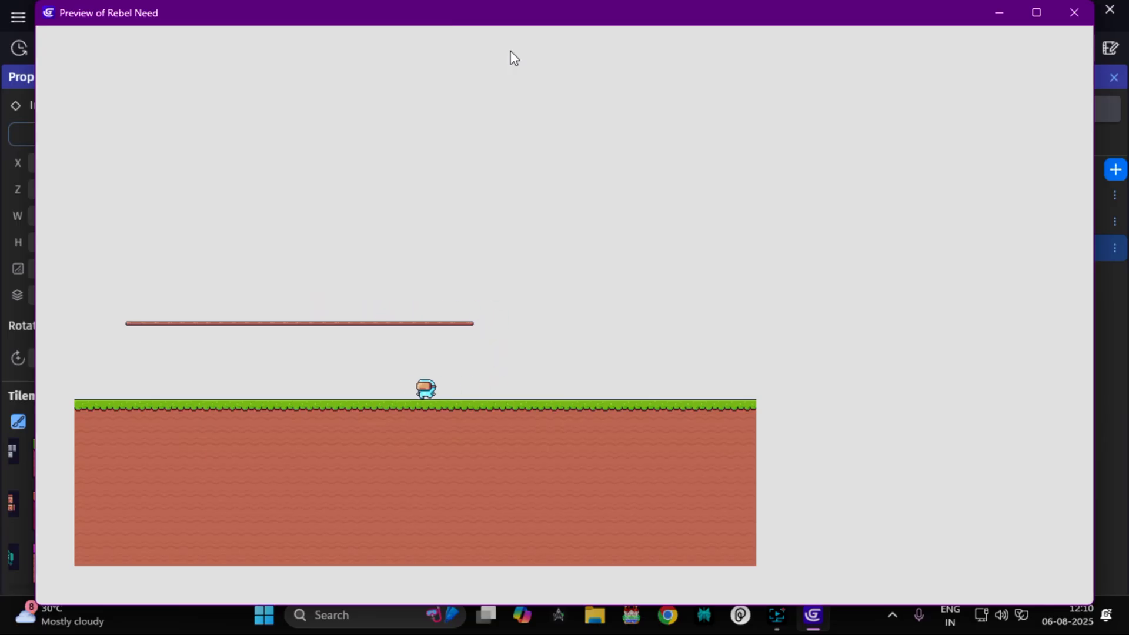
{"action": "key", "text": "space"}
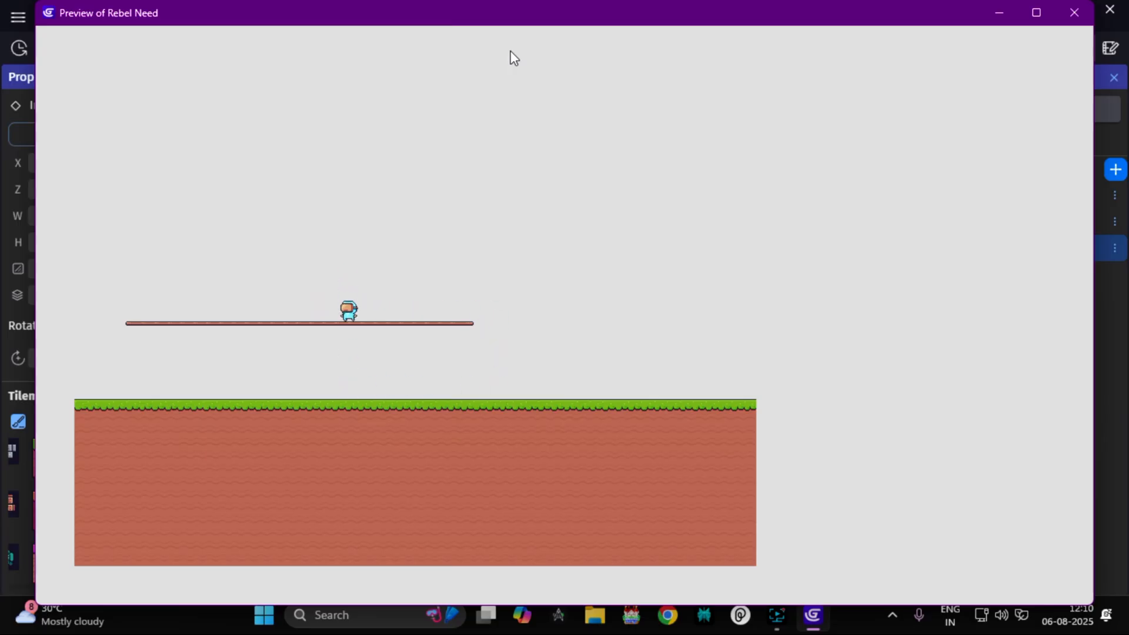
{"action": "key", "text": "Right"}
{"action": "key", "text": "Left"}
{"action": "key", "text": "space"}
{"action": "key", "text": "Right"}
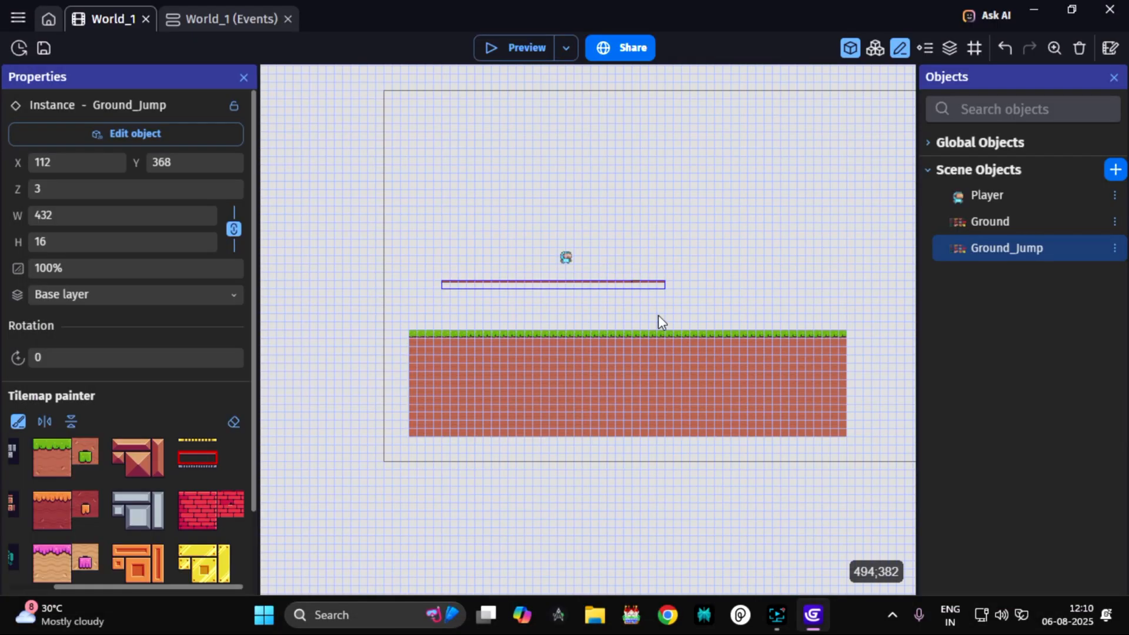
- On the Ground instance, paint a vertically flipped row of grass tiles above its right end, level with the Player
{"action": "left_click", "coordinate": [1012, 217]}
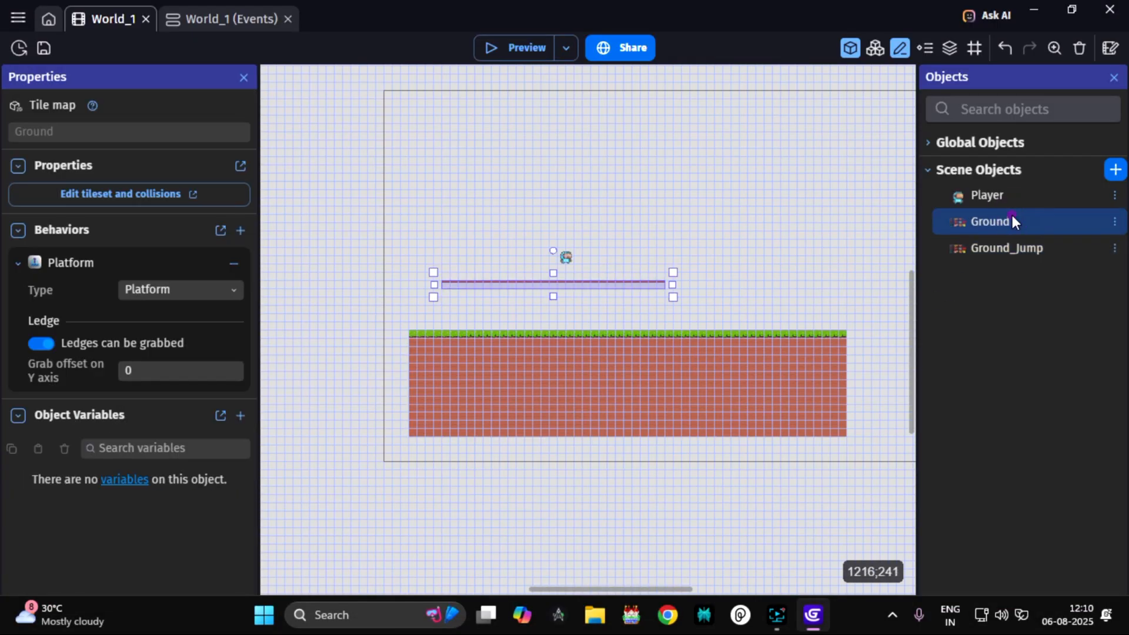
{"action": "left_click", "coordinate": [611, 375]}
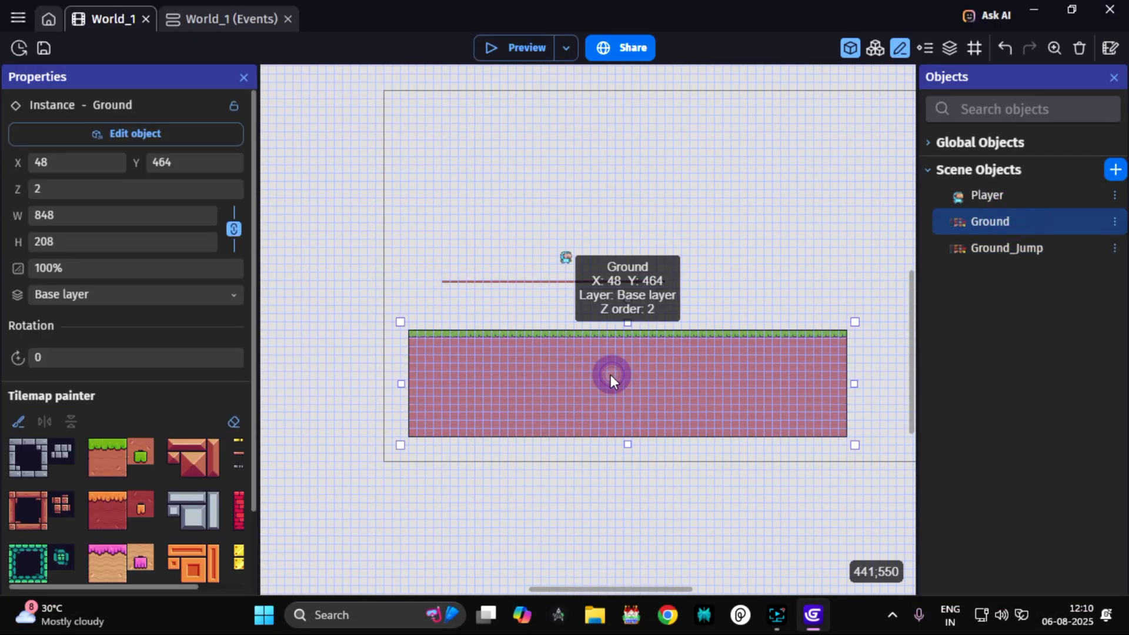
{"action": "left_click", "coordinate": [108, 447]}
{"action": "left_click", "coordinate": [71, 421]}
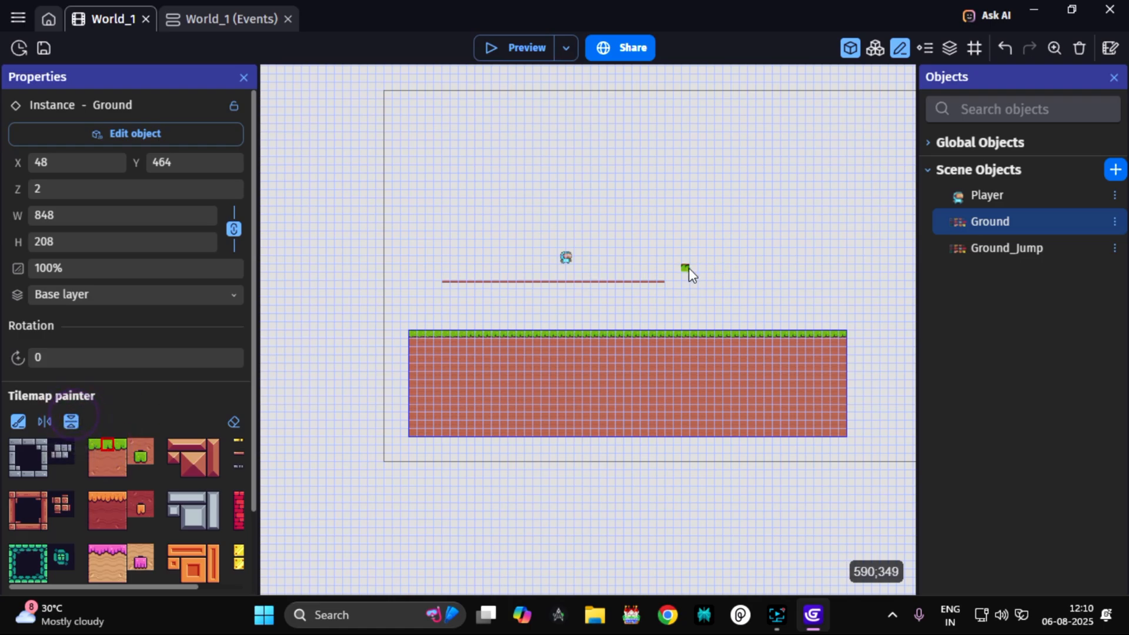
{"action": "left_click_drag", "start_coordinate": [695, 253], "coordinate": [866, 250]}
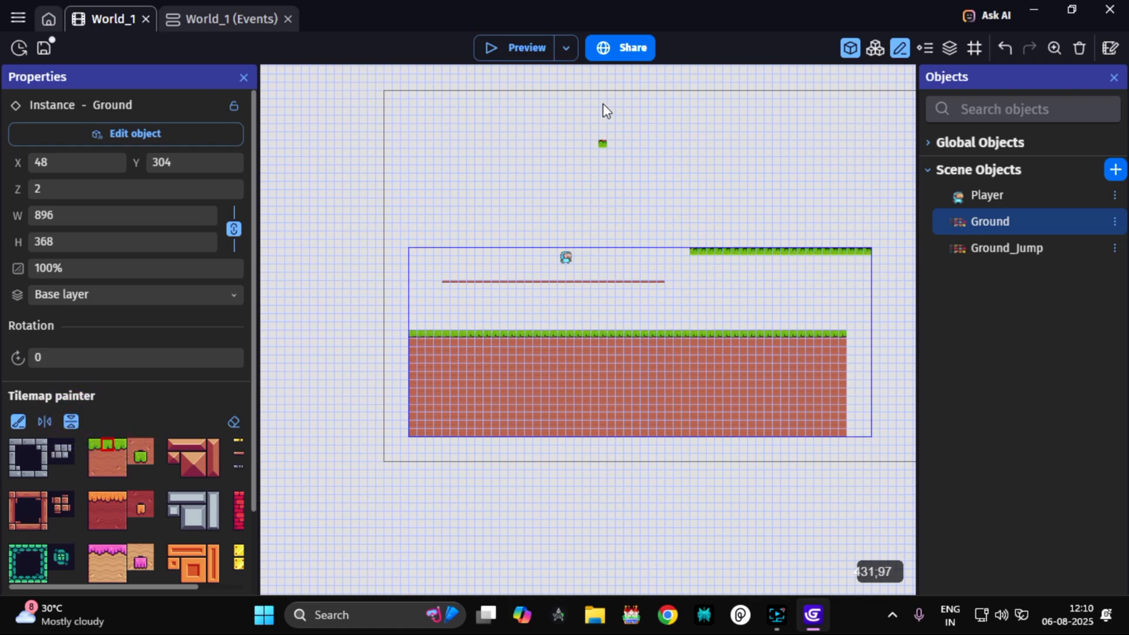
- Preview the scene, test jumping against the raised solid grass strip and the thin platform, and close the preview
{"action": "left_click", "coordinate": [524, 48]}
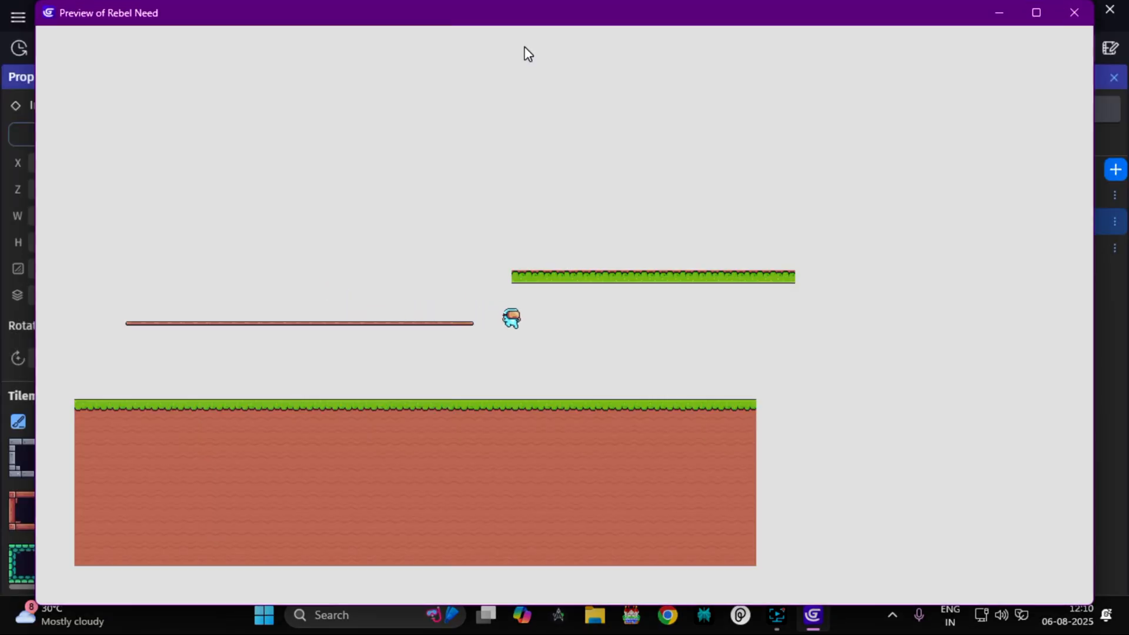
{"action": "key", "text": "Right"}
{"action": "key", "text": "space"}
{"action": "key", "text": "space"}
{"action": "key", "text": "space"}
{"action": "key", "text": "space"}
{"action": "key", "text": "space"}
{"action": "key", "text": "space"}
{"action": "key", "text": "Left"}
{"action": "key", "text": "space"}
{"action": "key", "text": "Right"}
{"action": "key", "text": "space"}
{"action": "key", "text": "Left"}
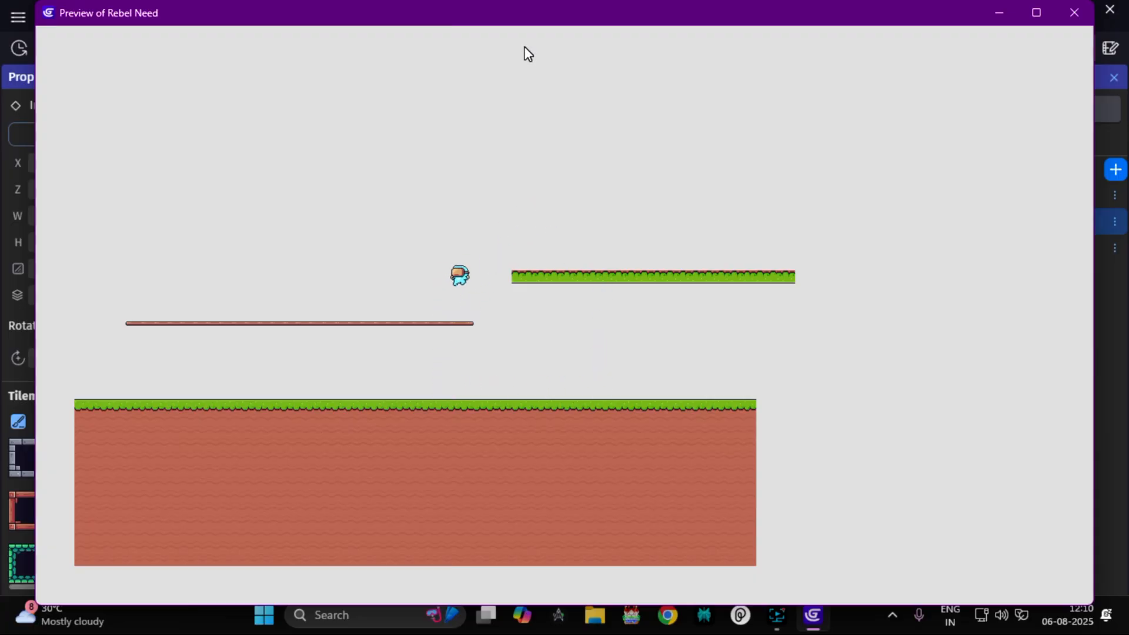
{"action": "key", "text": "Right"}
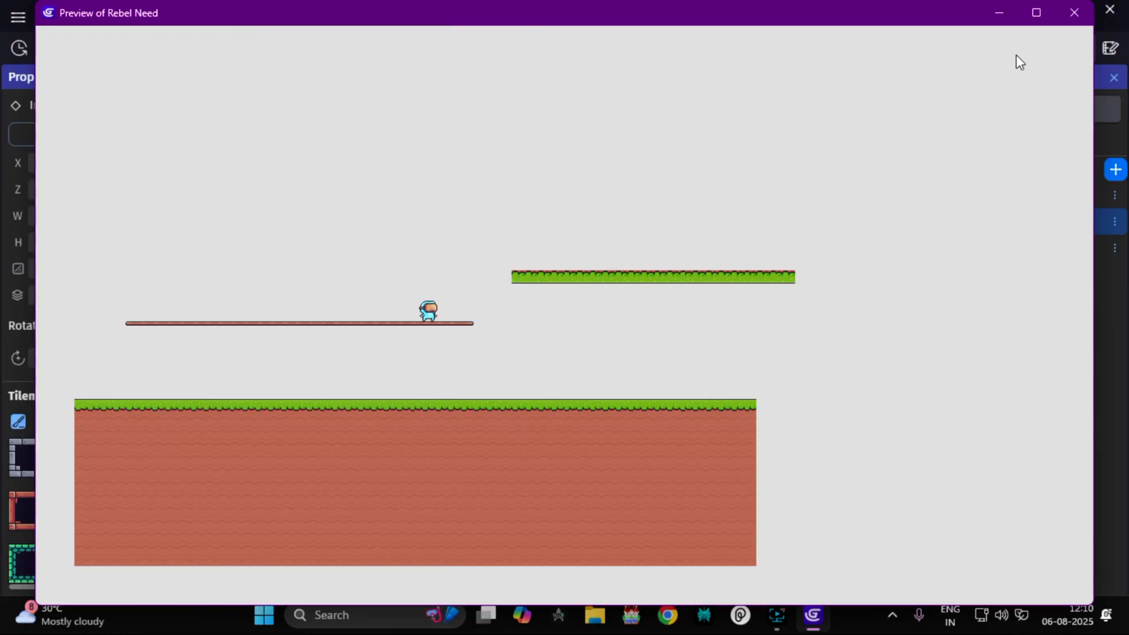
{"action": "left_click", "coordinate": [1074, 13]}
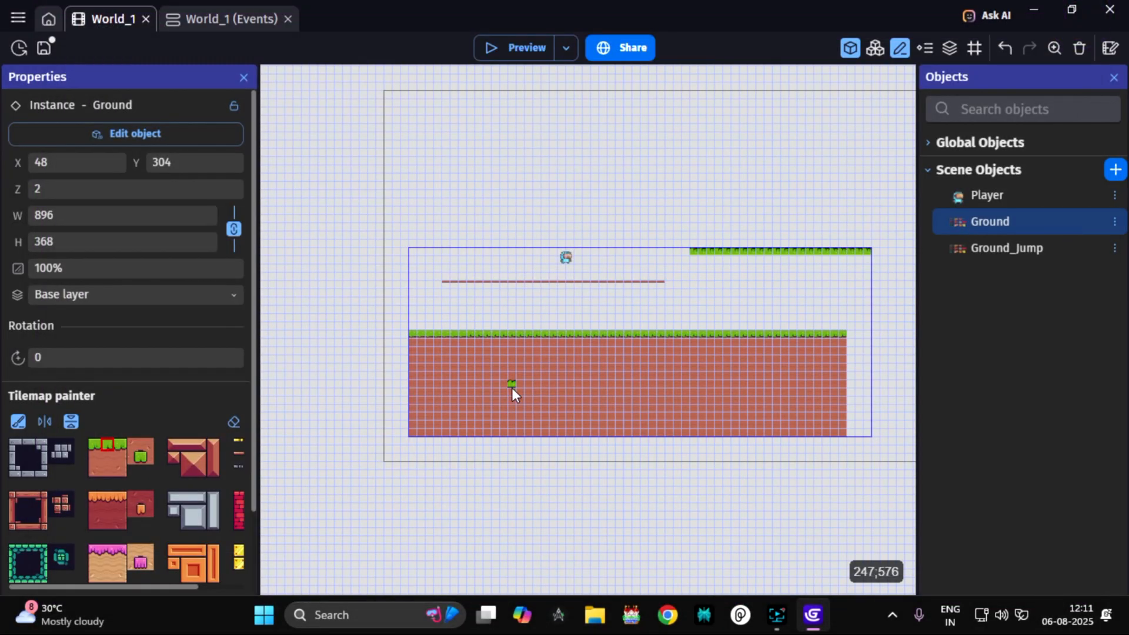